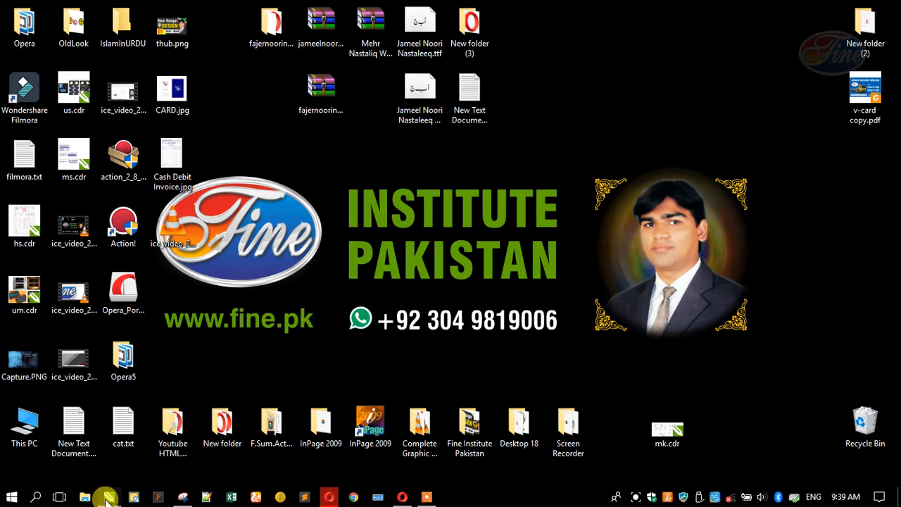
Bring the Untitled-1 CorelDRAW window holding the scanned receipt to the front
mouse_move(105, 493)
click(181, 455)
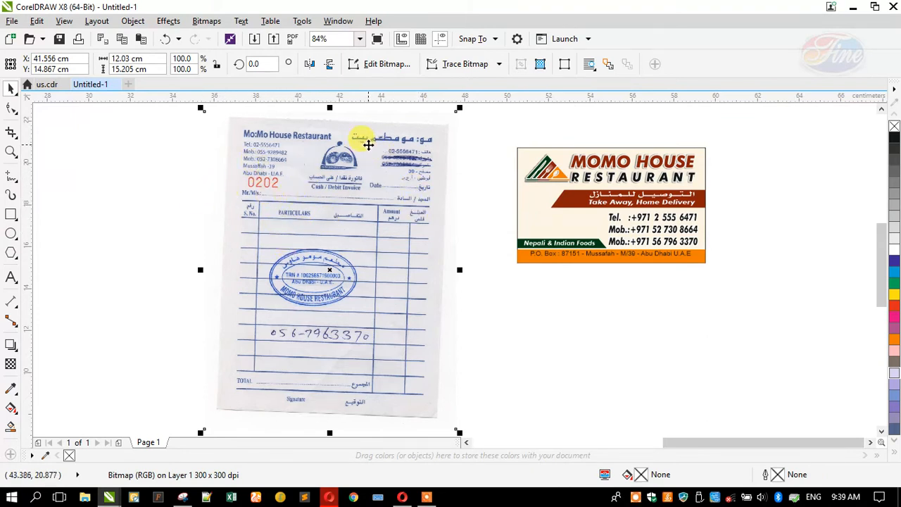
Open Straighten Image for the receipt scan and maximize its window
scroll(387, 152, up, 2)
scroll(514, 211, down, 2)
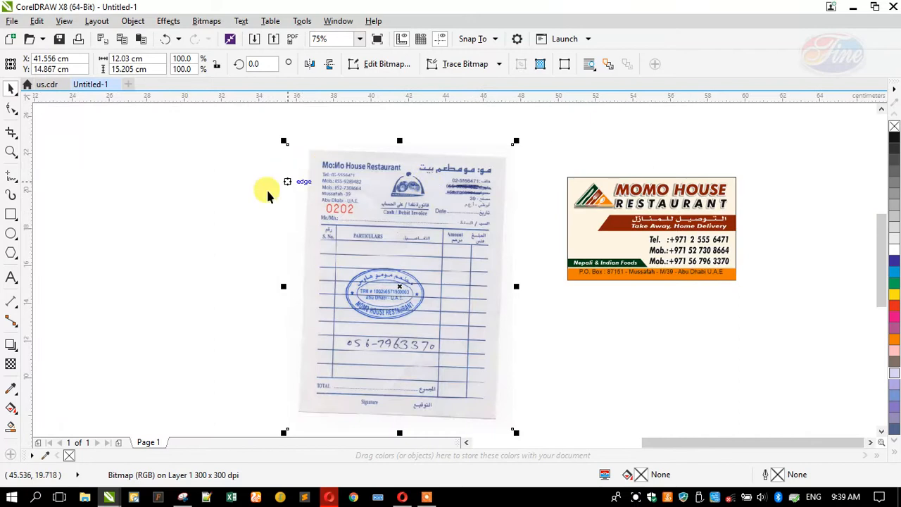
scroll(347, 180, up, 2)
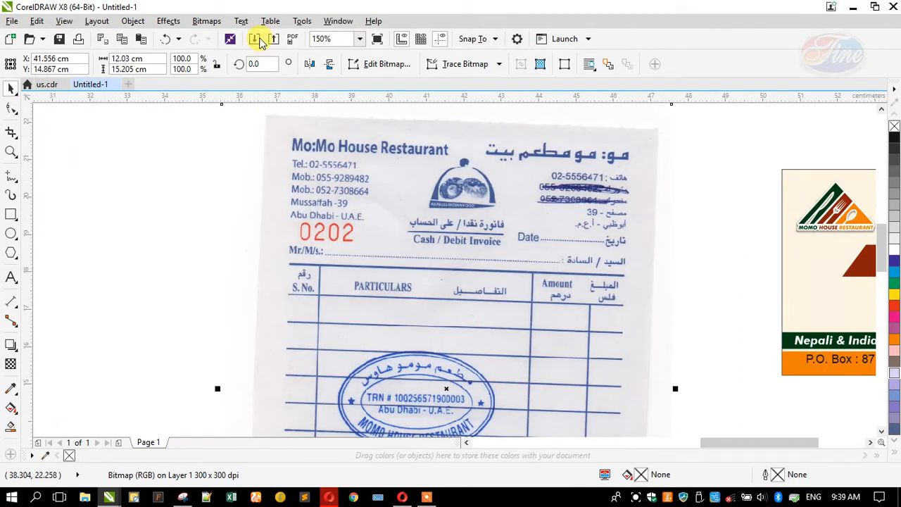
click(220, 19)
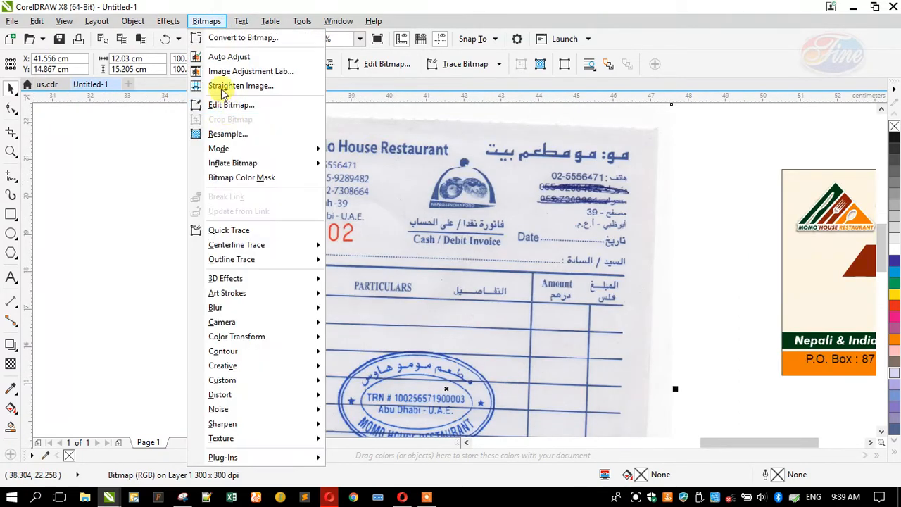
key(Escape)
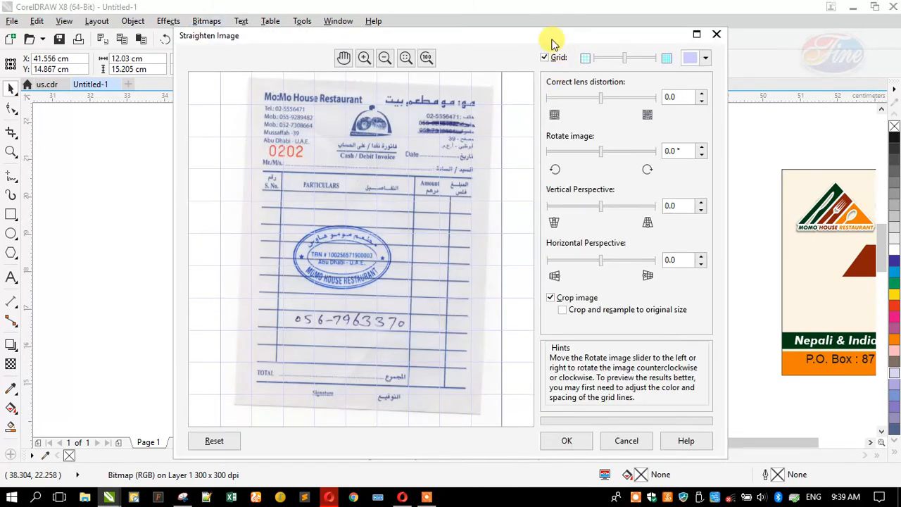
double_click(551, 38)
Rotate the receipt preview to -1.7° against a dark blue alignment grid
scroll(368, 187, up, 3)
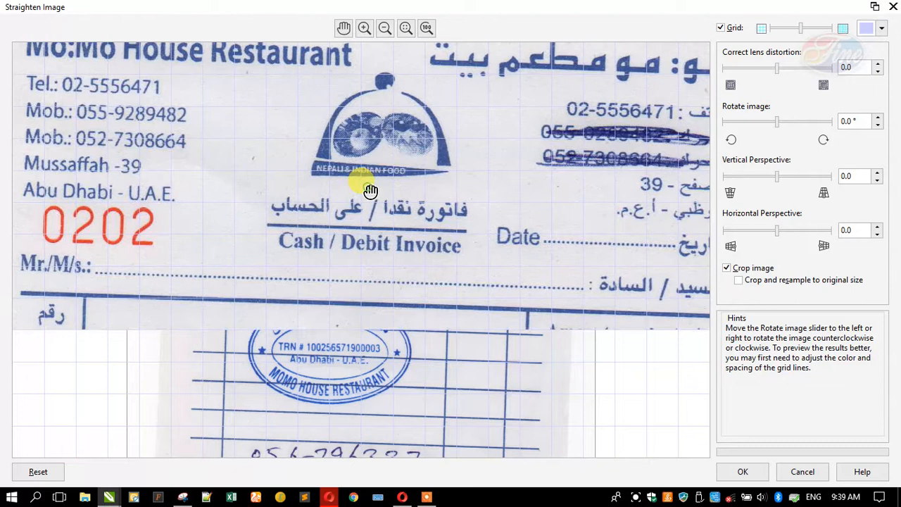
scroll(372, 208, down, 3)
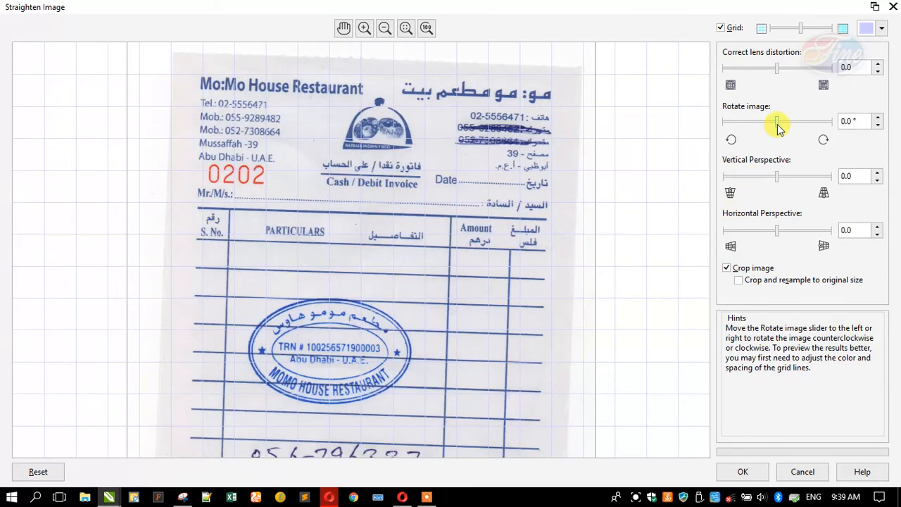
drag(777, 126, 775, 121)
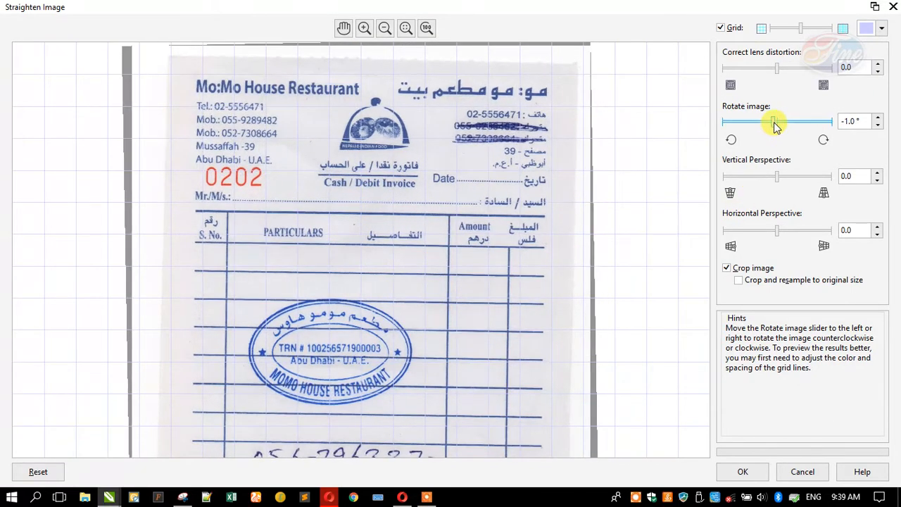
click(865, 28)
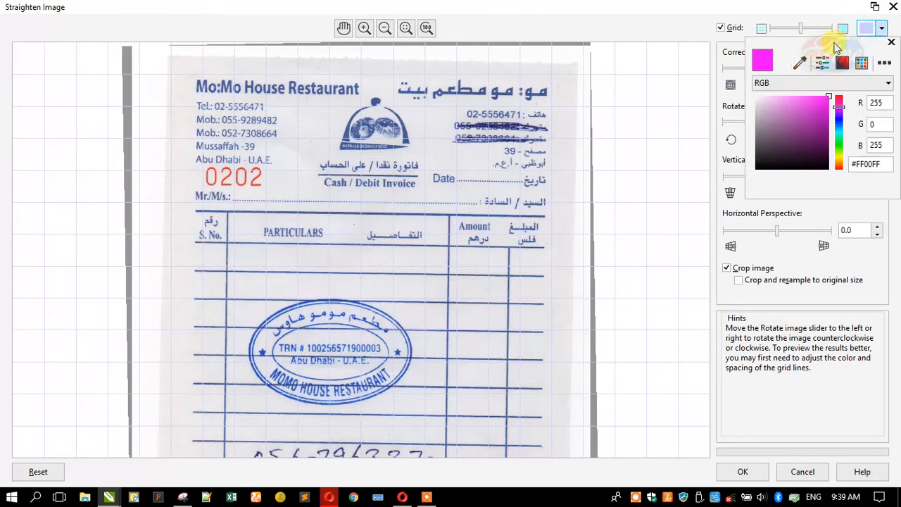
click(813, 117)
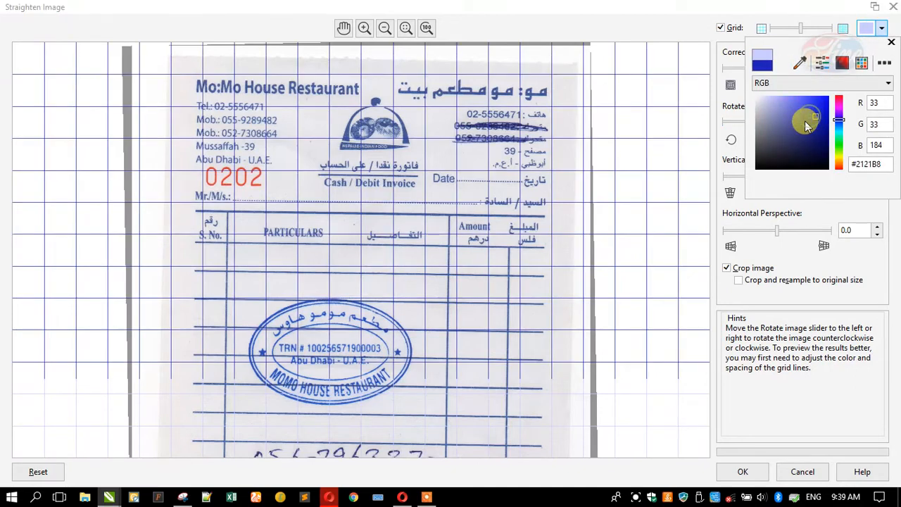
click(714, 126)
drag(775, 126, 772, 126)
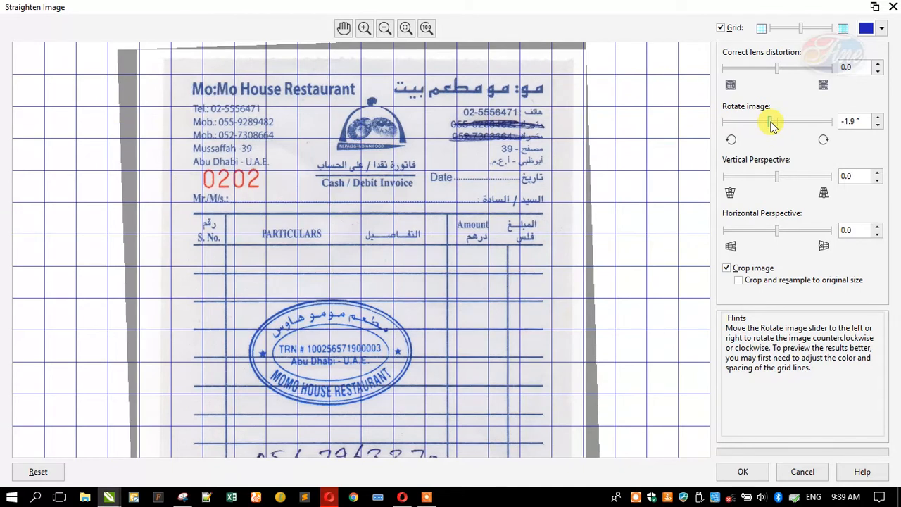
click(852, 122)
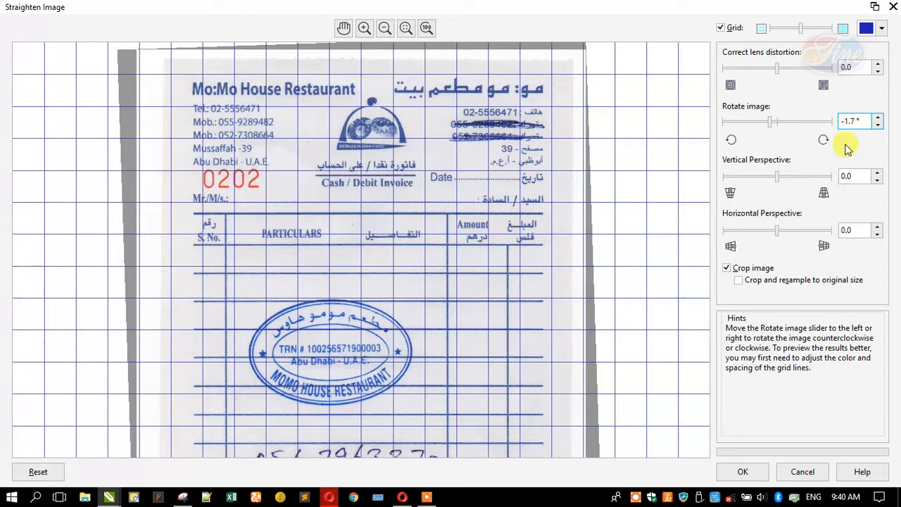
Apply the straightening and lock the receipt bitmap in place
click(741, 471)
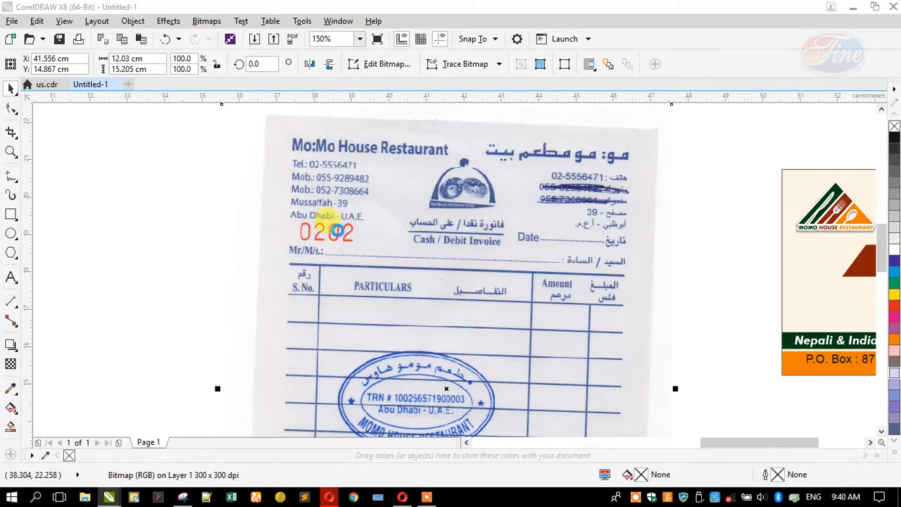
right_click(366, 320)
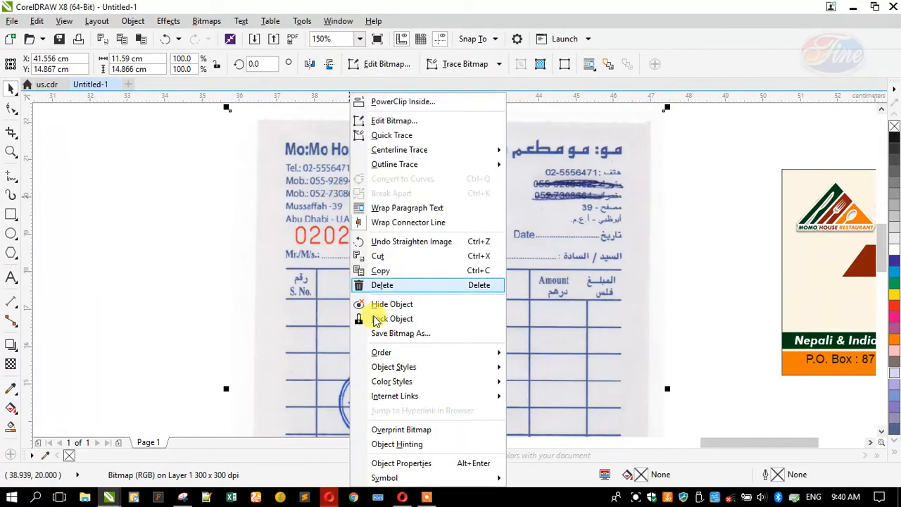
click(372, 318)
scroll(407, 184, down, 2)
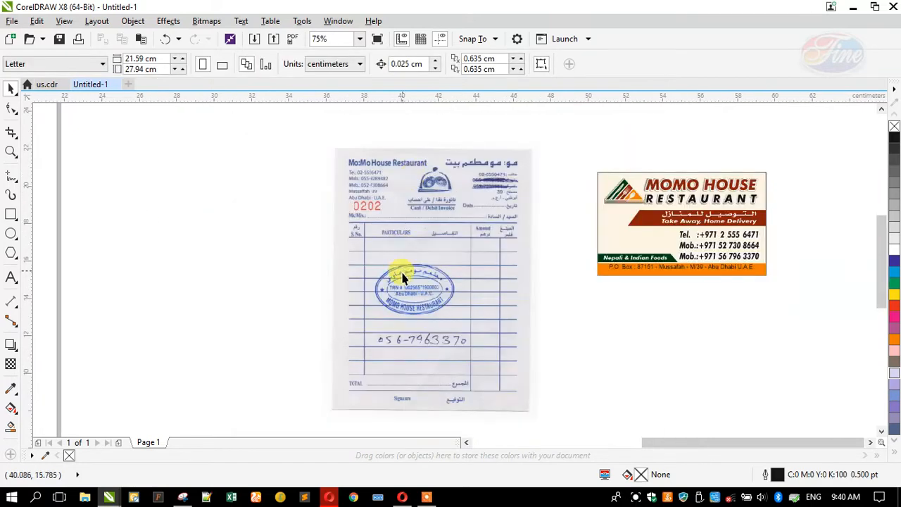
scroll(434, 394, up, 2)
scroll(425, 384, up, 2)
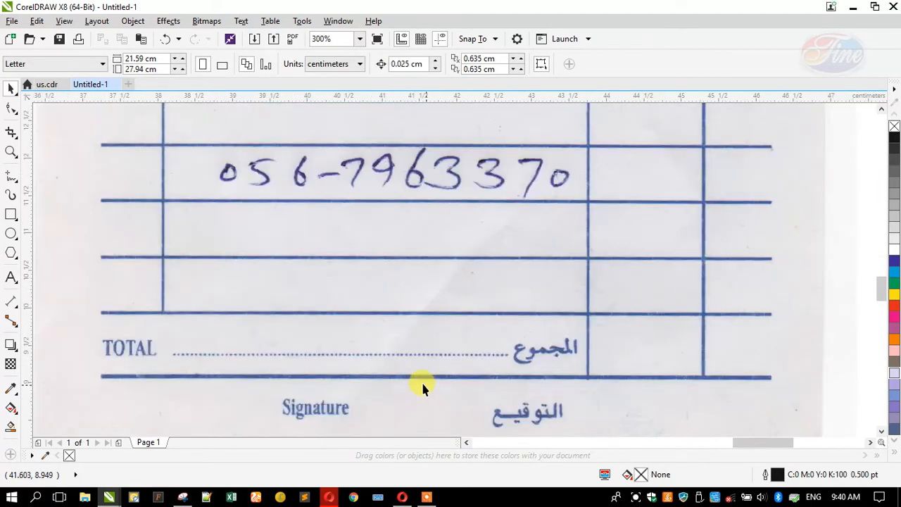
click(13, 177)
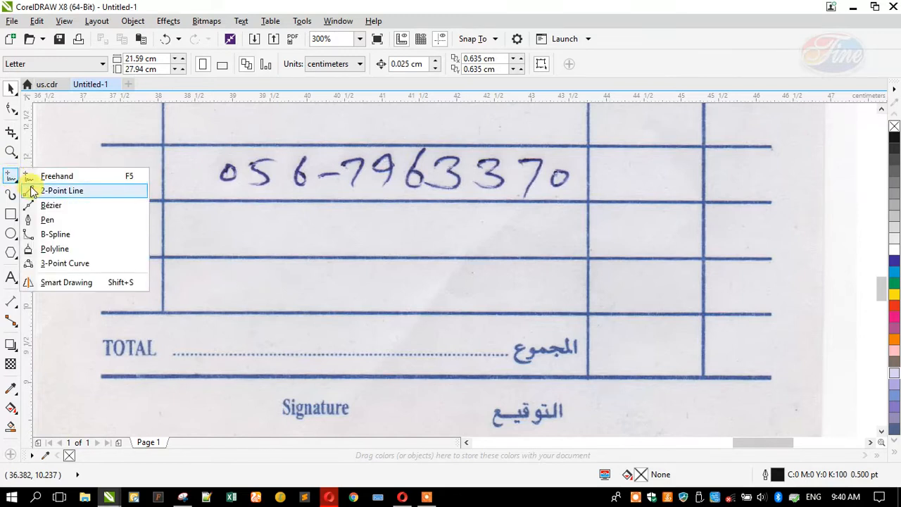
Draw a 2-point line along the table's bottom rule with a 1 pt outline
click(33, 191)
drag(102, 376, 774, 383)
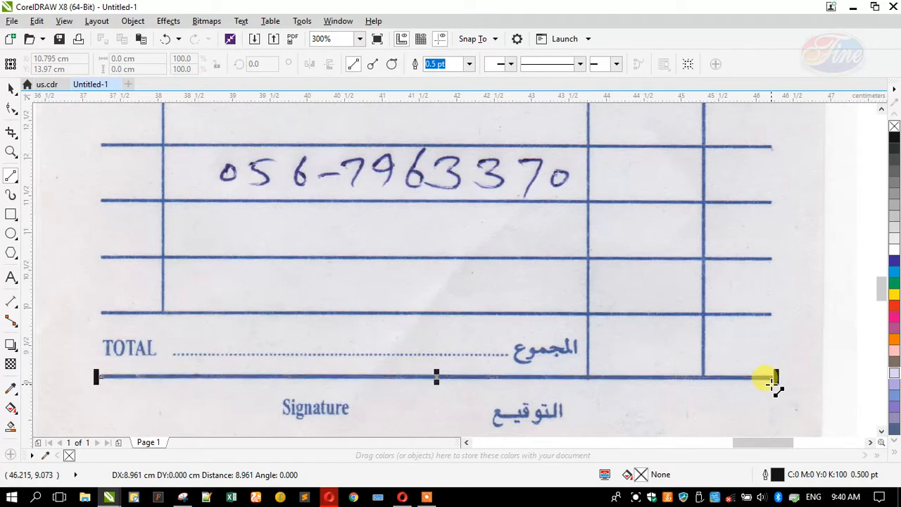
key(F12)
text(1)
key(Return)
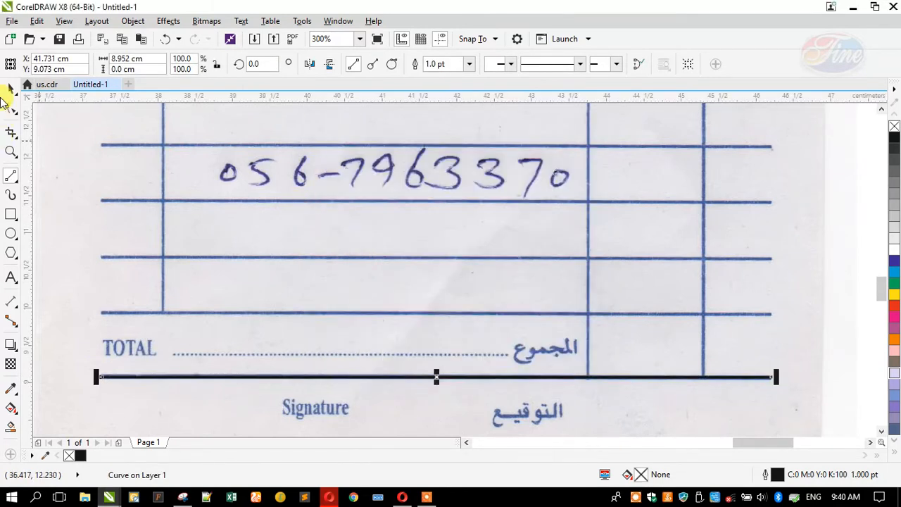
Add another black line and nudge it up the table row by row to the header
key(F5)
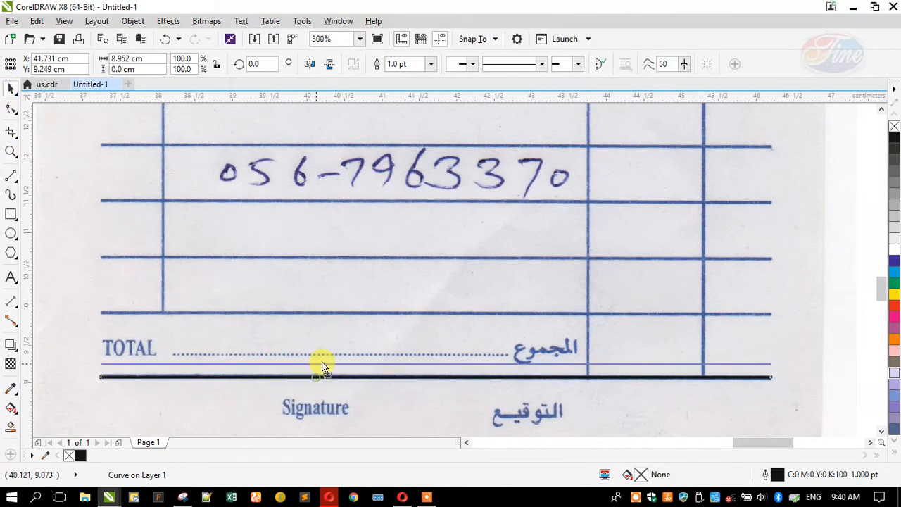
drag(323, 317, 333, 258)
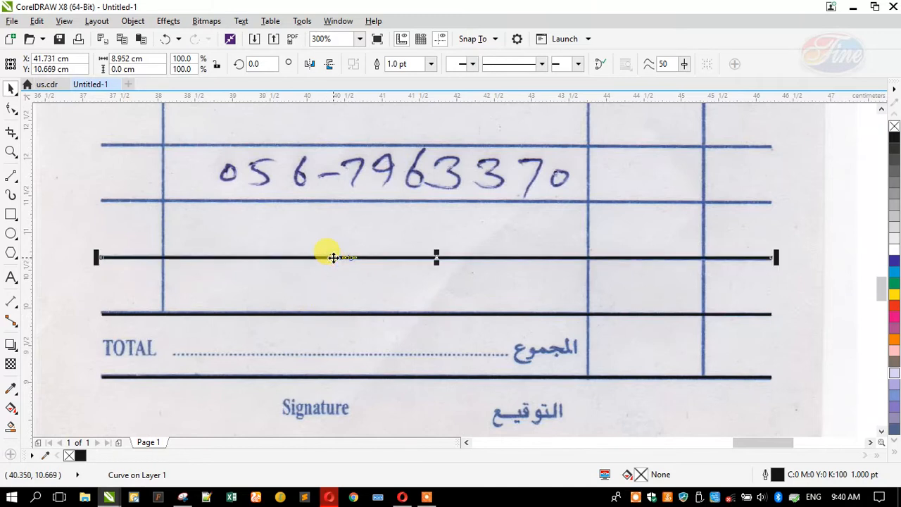
key(Up)
key(Up)
key(Up)
scroll(345, 316, down, 2)
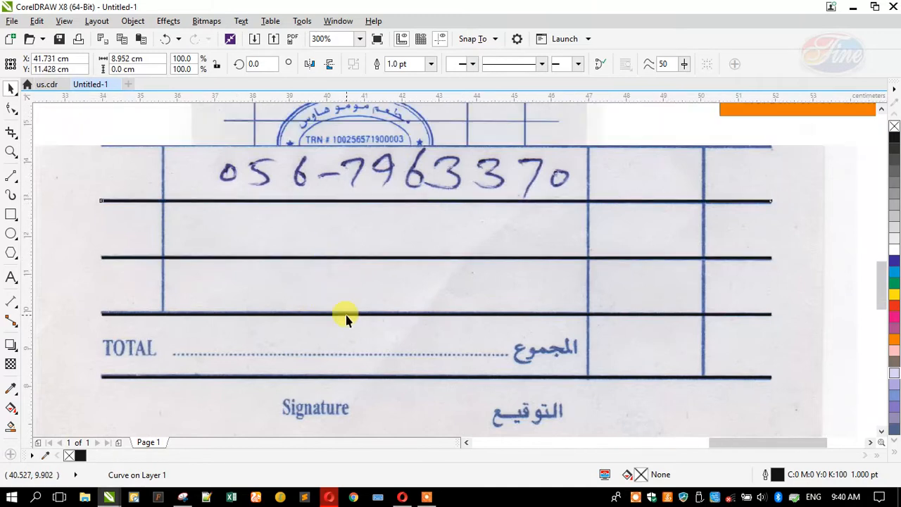
key(Up)
key(Up)
key(Up)
key(Up)
key(Up)
key(Up)
key(Up)
key(Up)
key(Up)
key(Up)
key(Up)
key(Up)
key(Up)
key(Up)
key(Up)
key(Up)
key(Up)
key(Up)
key(Up)
key(Up)
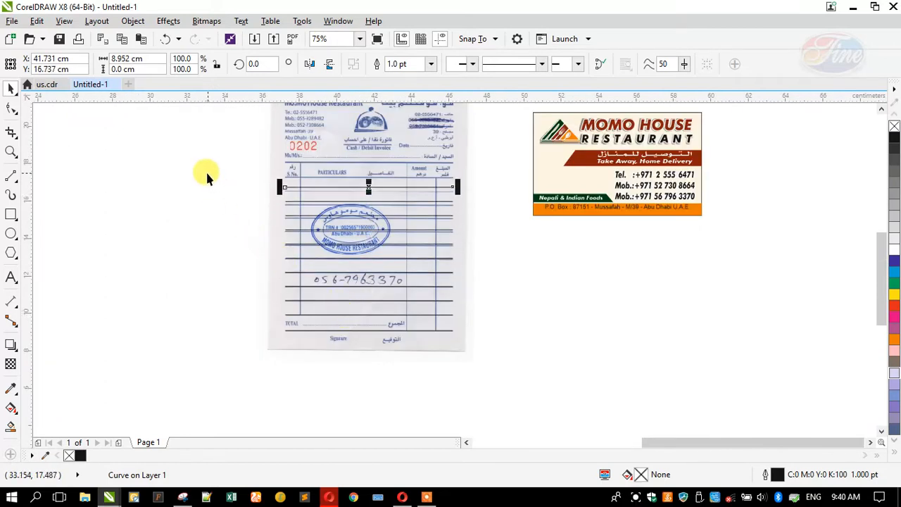
key(Up)
key(Up)
key(Up)
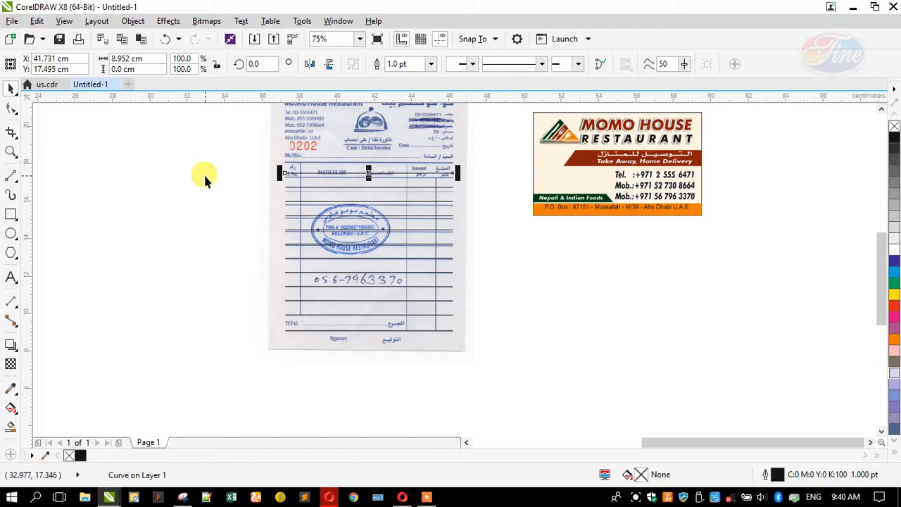
Scale the 11 traced lines to 96.9% height so they sit on the row lines
drag(193, 170, 480, 317)
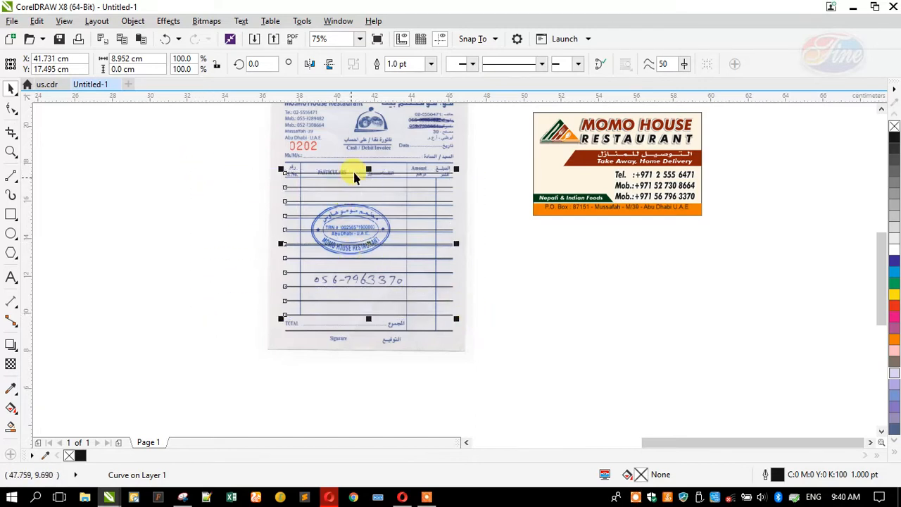
scroll(359, 176, up, 4)
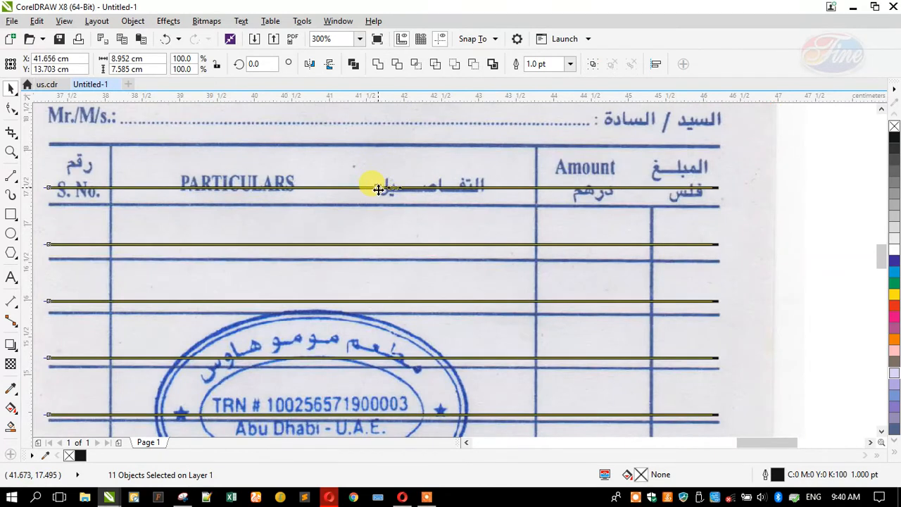
drag(383, 183, 358, 199)
scroll(402, 243, down, 2)
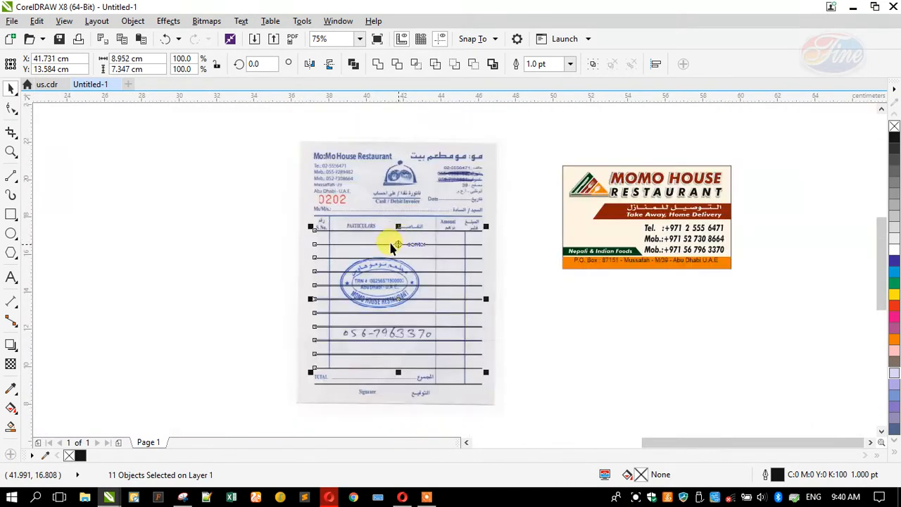
Move a line up onto the table's top edge as the top border
click(193, 310)
scroll(382, 212, up, 2)
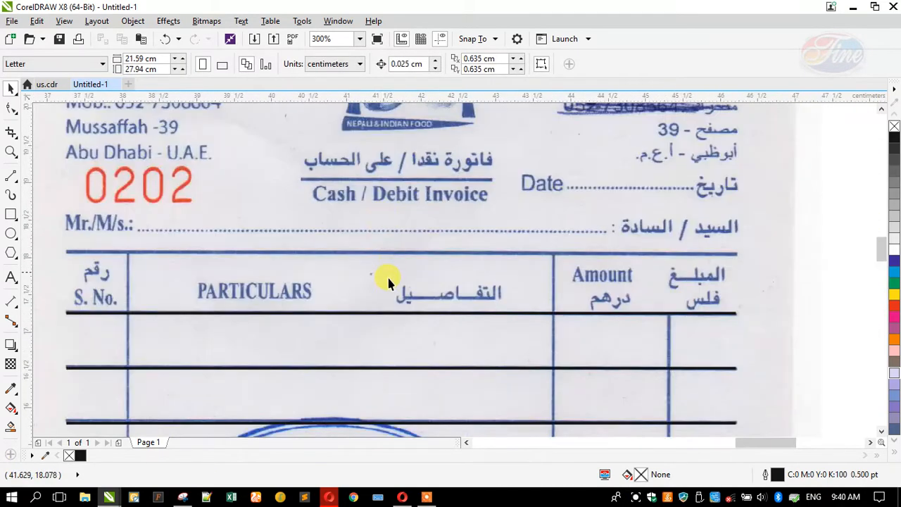
drag(390, 314, 392, 258)
scroll(408, 194, down, 2)
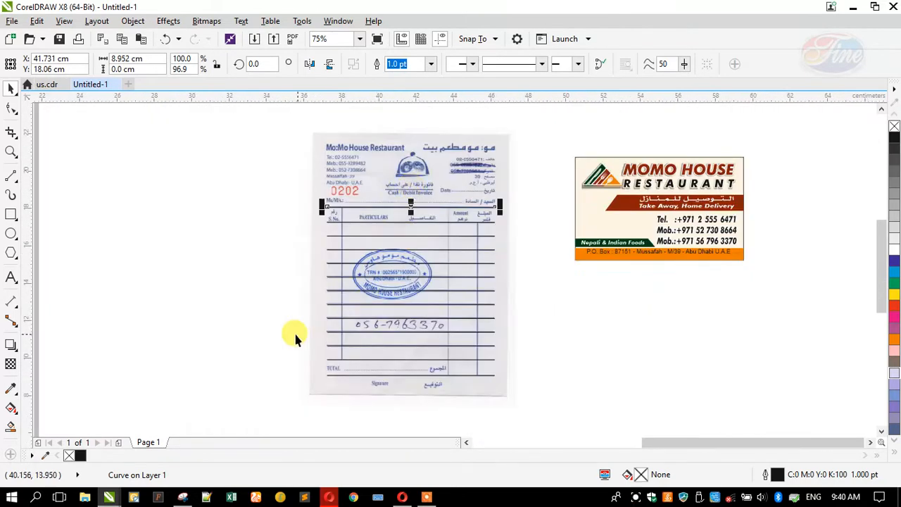
Rotate a copied table line vertical and place it on the Amount column
click(275, 330)
drag(377, 208, 227, 235)
click(228, 235)
drag(172, 241, 255, 310)
click(218, 264)
drag(261, 157, 483, 223)
Fit the Amount divider from the row intersection up to the top border
scroll(476, 227, up, 4)
scroll(453, 166, down, 3)
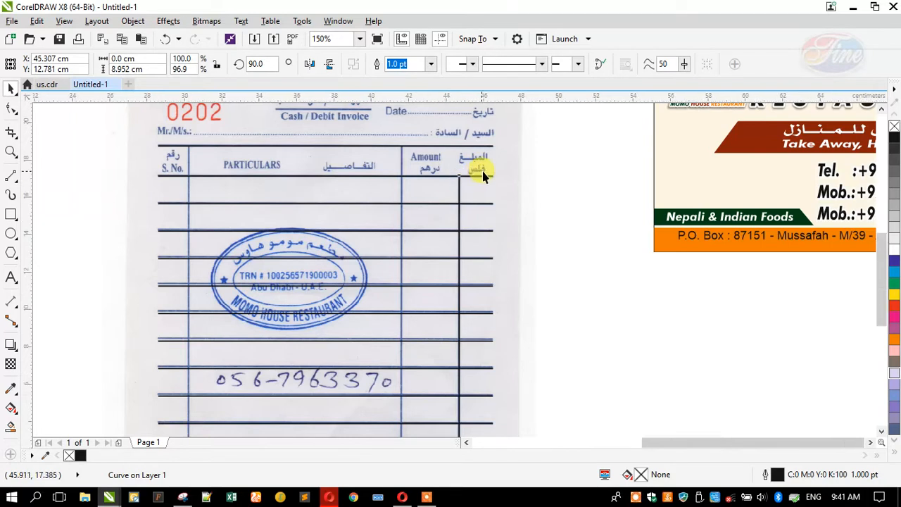
scroll(473, 274, down, 1)
scroll(478, 339, up, 2)
drag(441, 354, 326, 307)
scroll(458, 330, down, 2)
scroll(459, 329, down, 3)
scroll(444, 240, up, 4)
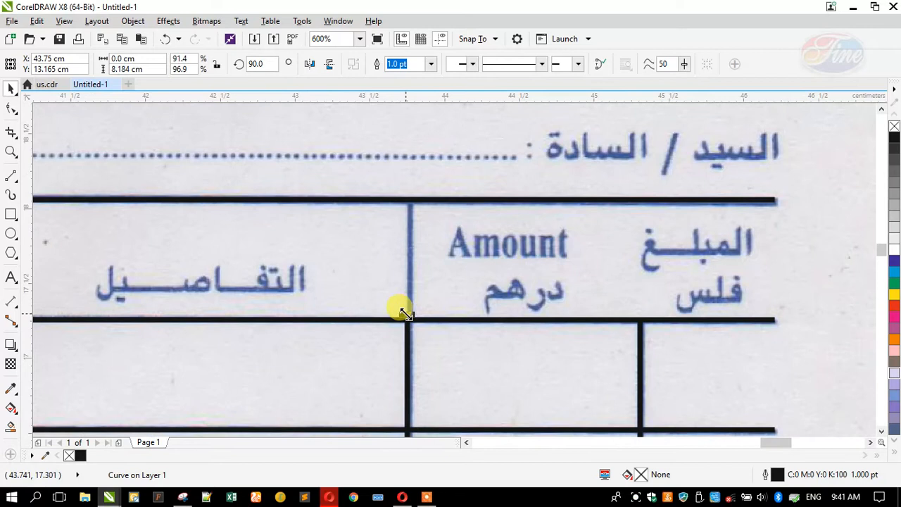
drag(404, 313, 395, 197)
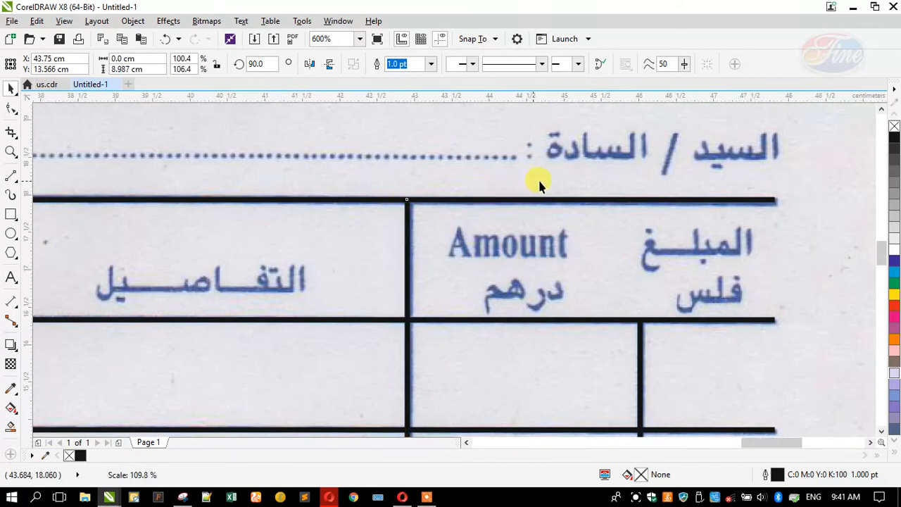
scroll(539, 185, down, 3)
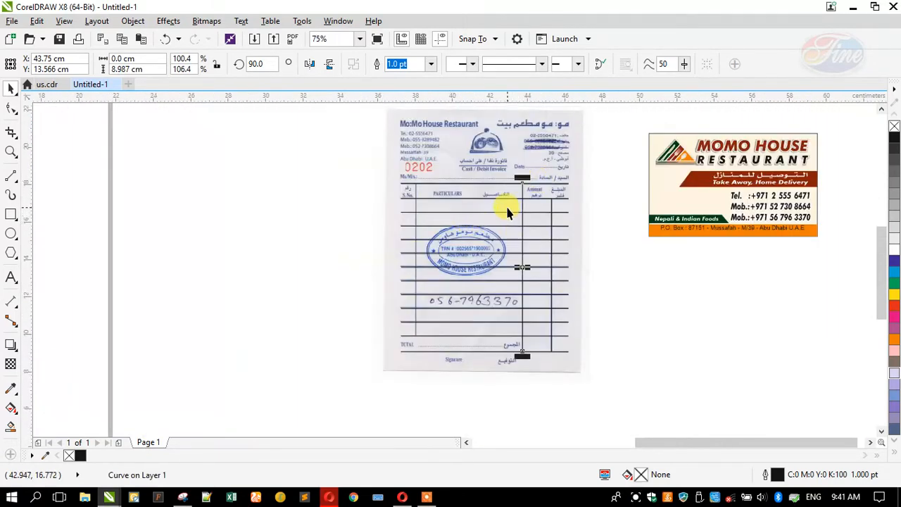
Place a divider at the S. No. column edge, stopping just above the TOTAL row
drag(521, 204, 416, 211)
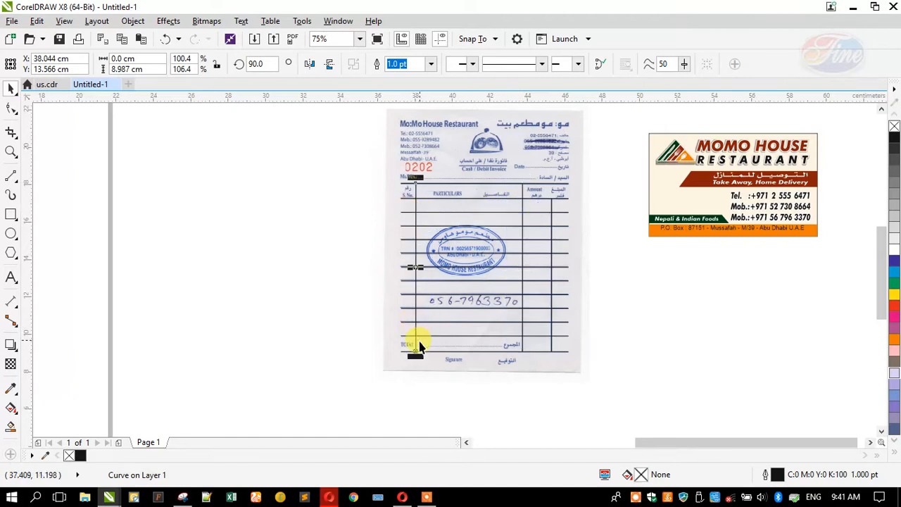
scroll(418, 345, up, 3)
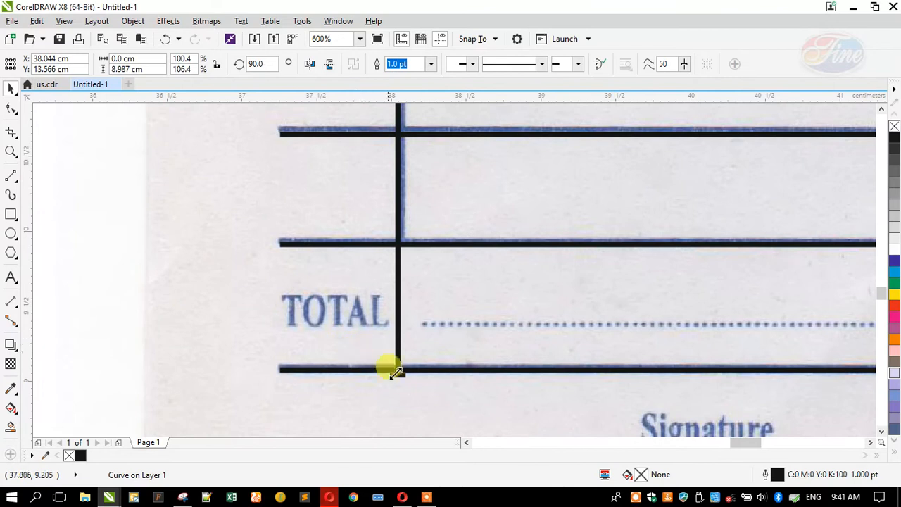
drag(398, 373, 380, 244)
scroll(412, 311, down, 3)
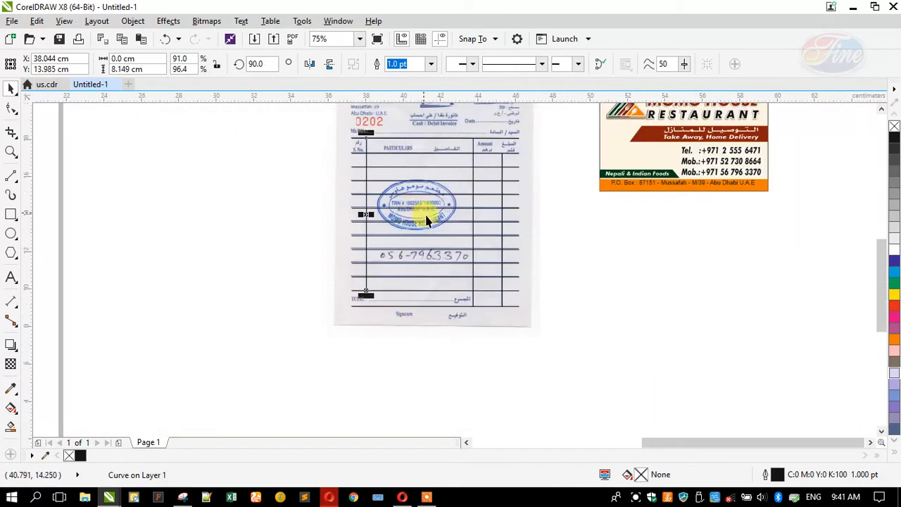
scroll(415, 121, up, 1)
scroll(415, 121, up, 1)
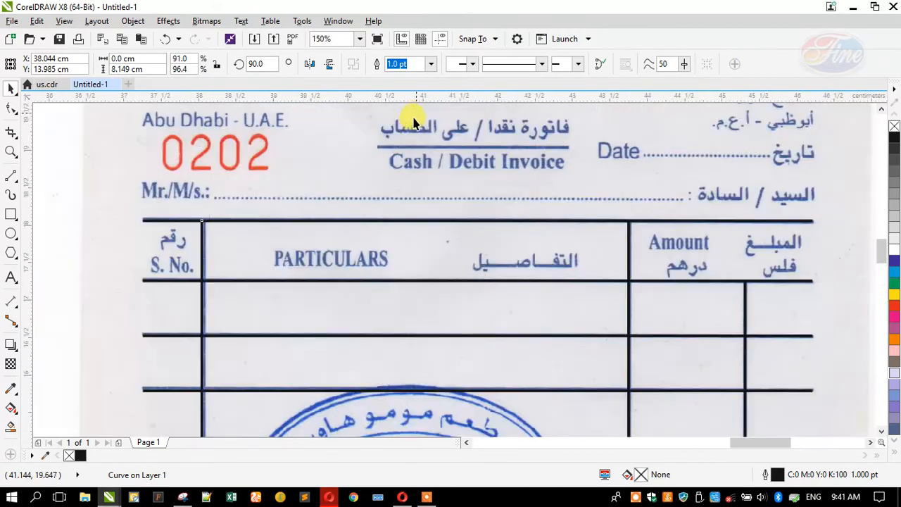
Draw a 0.65 pt dashed line along the Mr./M/s. dotted line
click(10, 177)
mouse_move(213, 198)
mouse_down()
mouse_move(558, 235)
mouse_move(683, 223)
mouse_up()
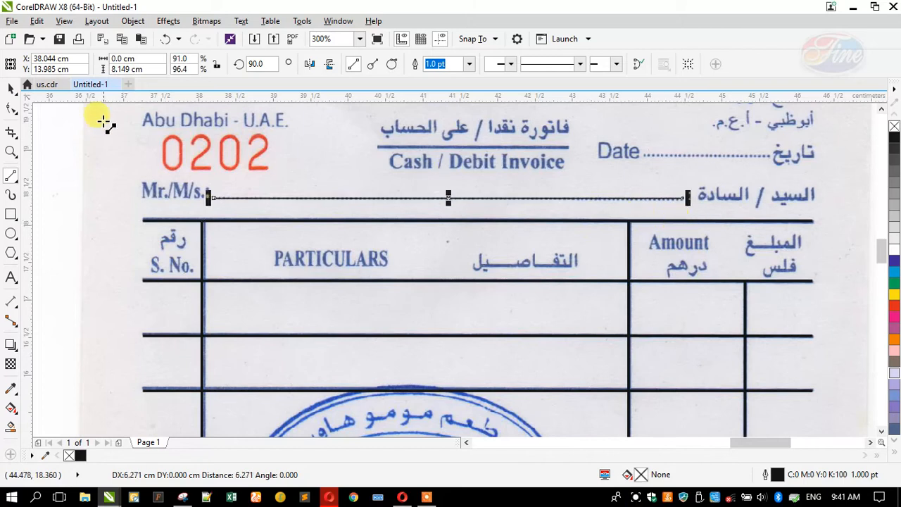
click(399, 64)
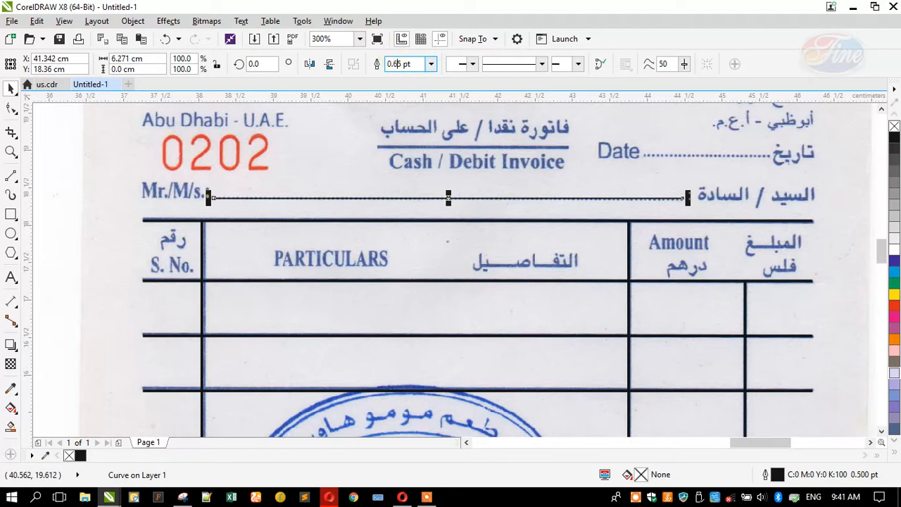
key(Return)
click(541, 64)
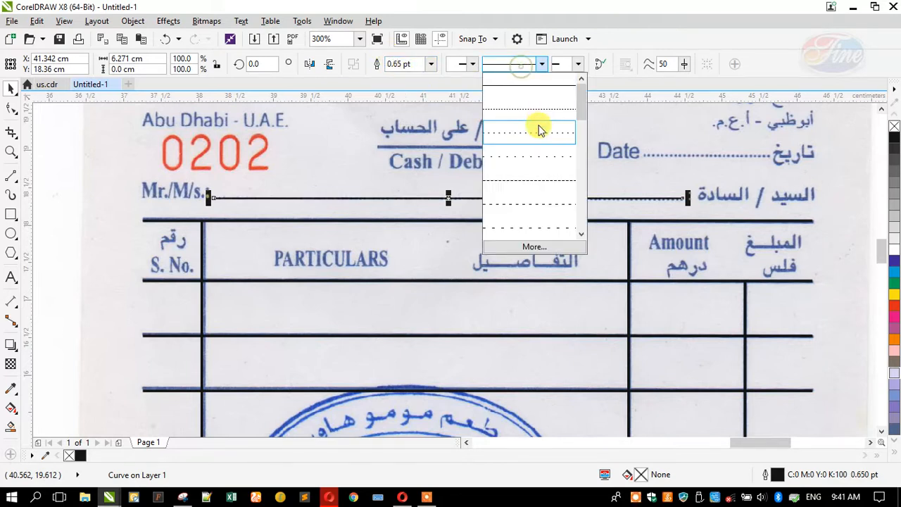
click(538, 202)
scroll(416, 192, down, 3)
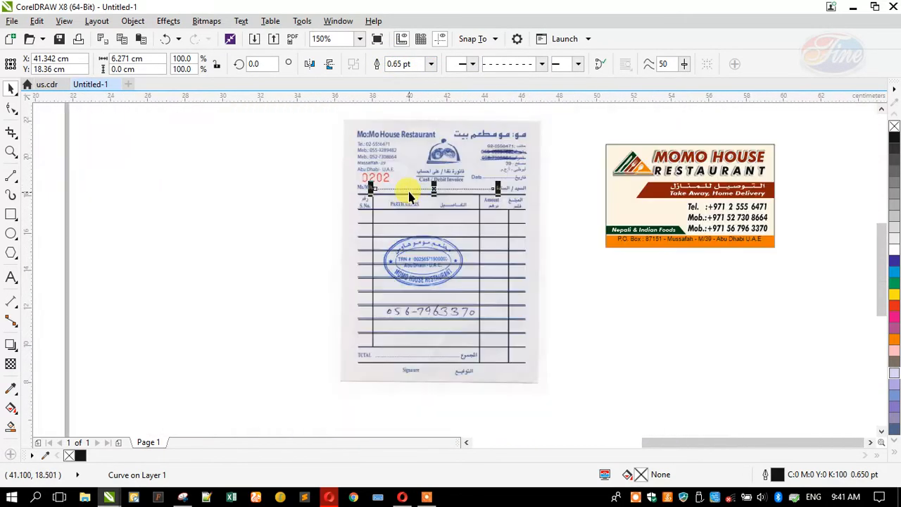
Move the dashed line onto the TOTAL dotted line, ending before the Arabic label
drag(409, 190, 409, 300)
drag(413, 363, 365, 303)
scroll(392, 360, up, 5)
scroll(432, 296, down, 2)
scroll(741, 303, up, 2)
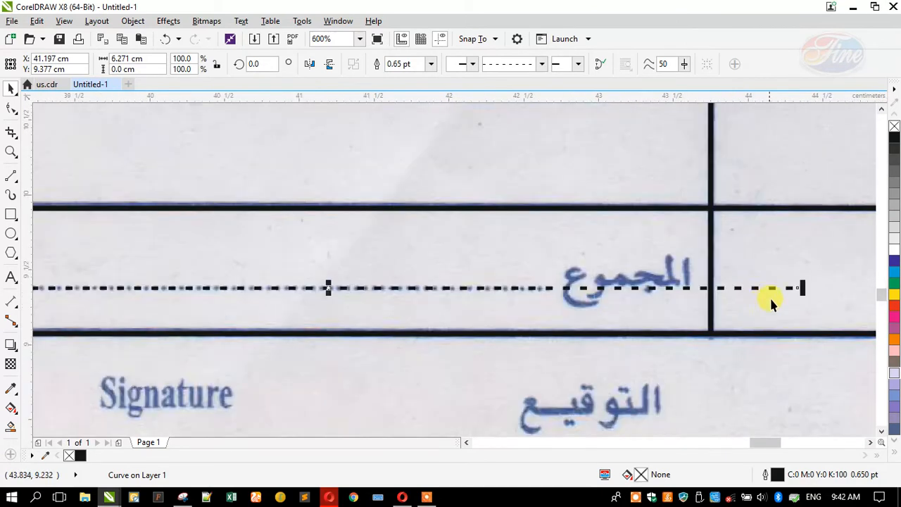
drag(801, 285, 542, 321)
scroll(472, 317, down, 2)
scroll(472, 314, down, 3)
scroll(422, 331, up, 2)
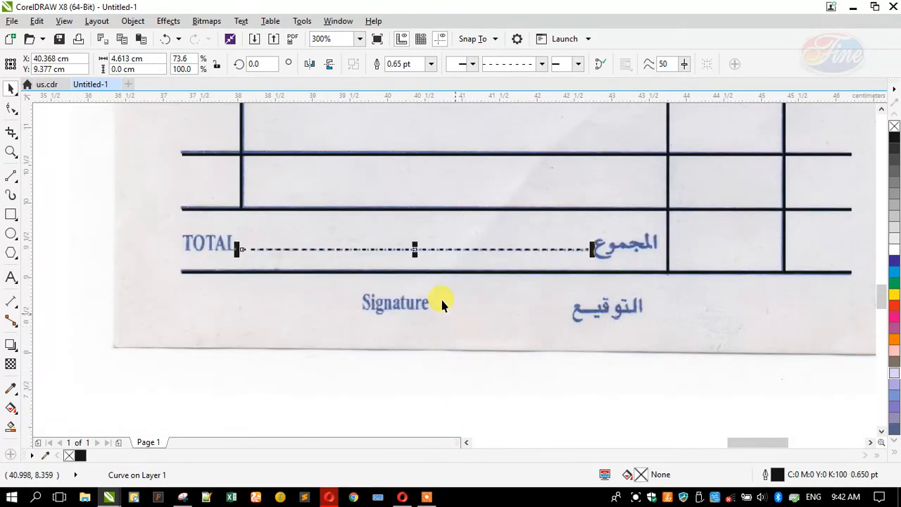
Place a dashed line on the Signature blank and zoom to the TOTAL and Signature area
mouse_move(498, 255)
mouse_down()
mouse_move(492, 249)
mouse_move(467, 311)
mouse_move(482, 311)
mouse_up()
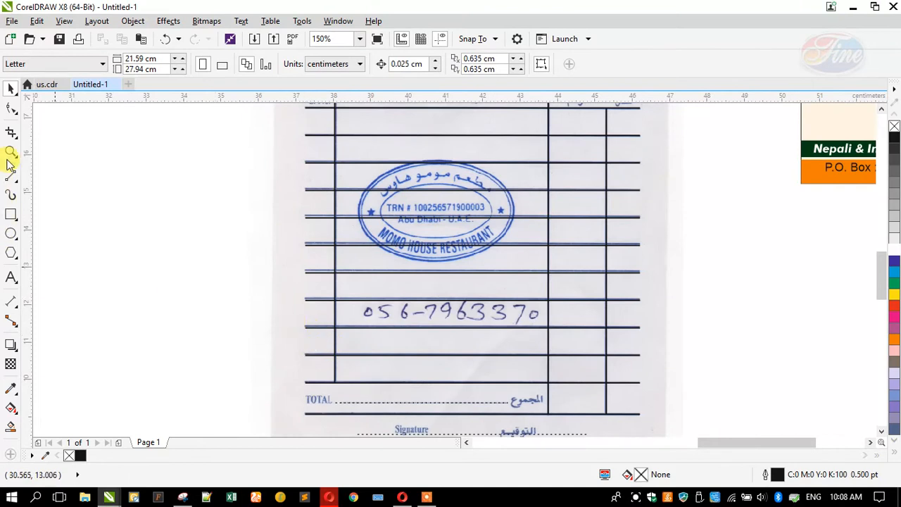
click(10, 151)
drag(279, 350, 680, 420)
right_click(509, 356)
right_click(426, 342)
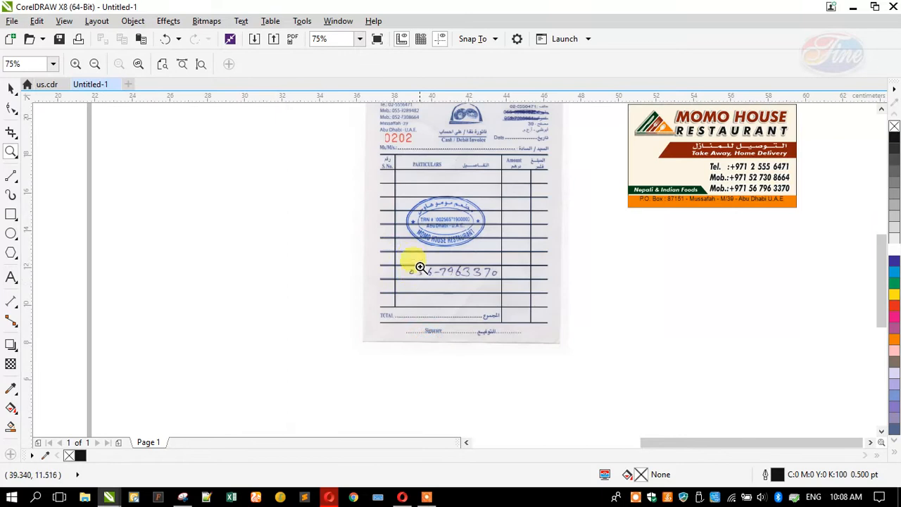
mouse_move(364, 304)
mouse_down()
mouse_move(563, 358)
mouse_move(565, 348)
mouse_up()
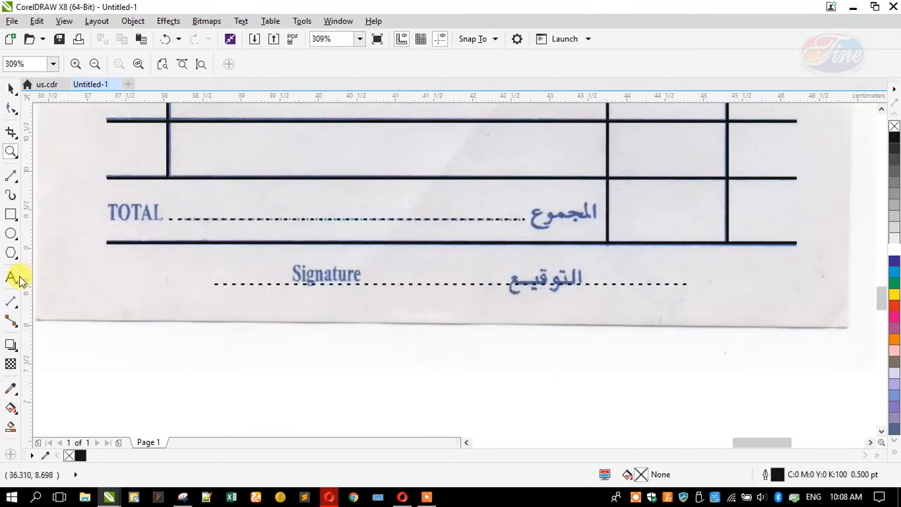
Type a 'Signature' label and scale it down to match the scan beside the line
click(141, 348)
text(S)
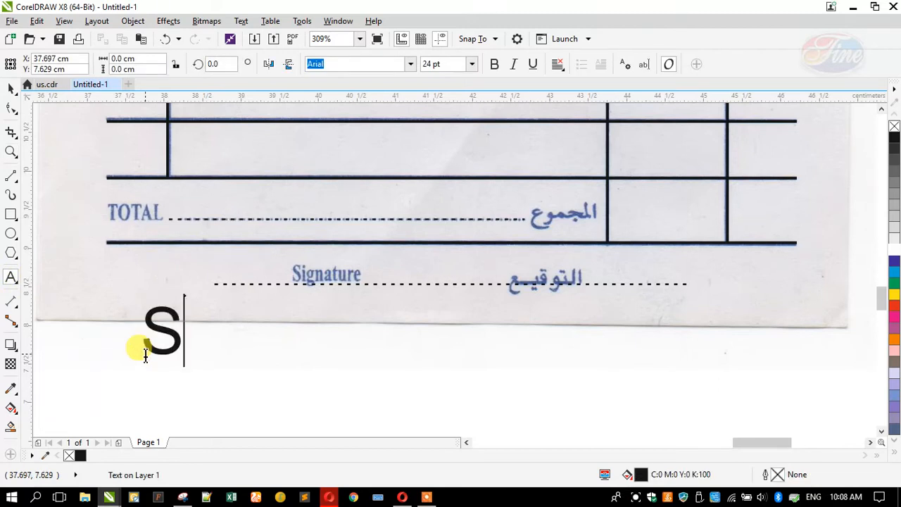
text(igna)
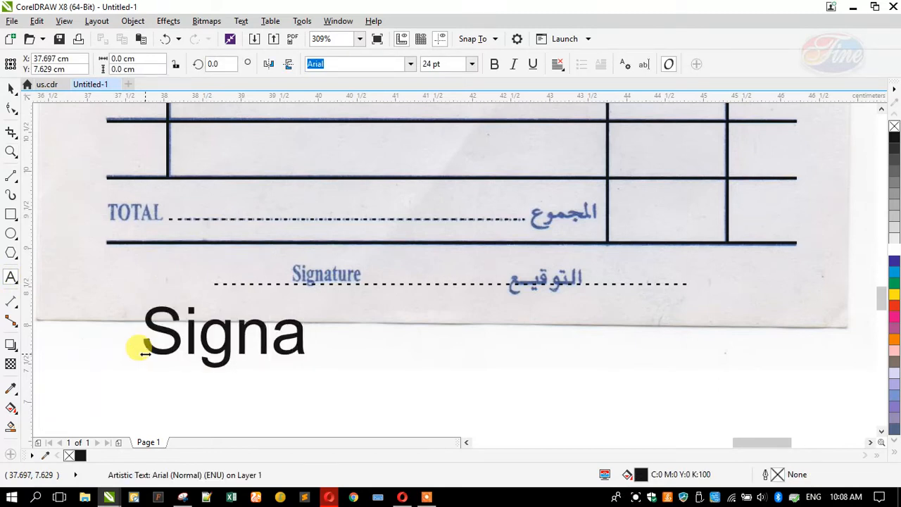
text(ture)
click(10, 89)
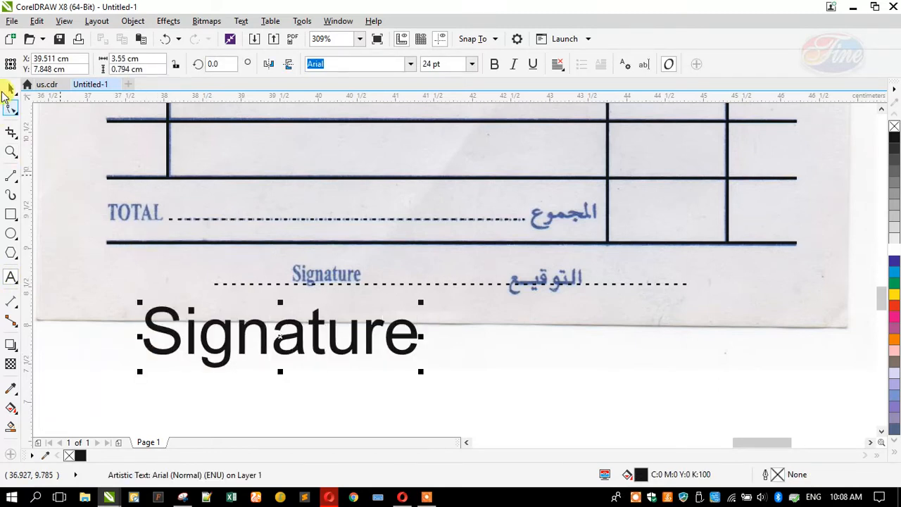
mouse_move(139, 371)
mouse_down()
mouse_move(226, 378)
mouse_move(237, 369)
mouse_up()
mouse_move(267, 333)
mouse_down()
mouse_move(286, 305)
mouse_move(280, 282)
mouse_move(271, 292)
mouse_up()
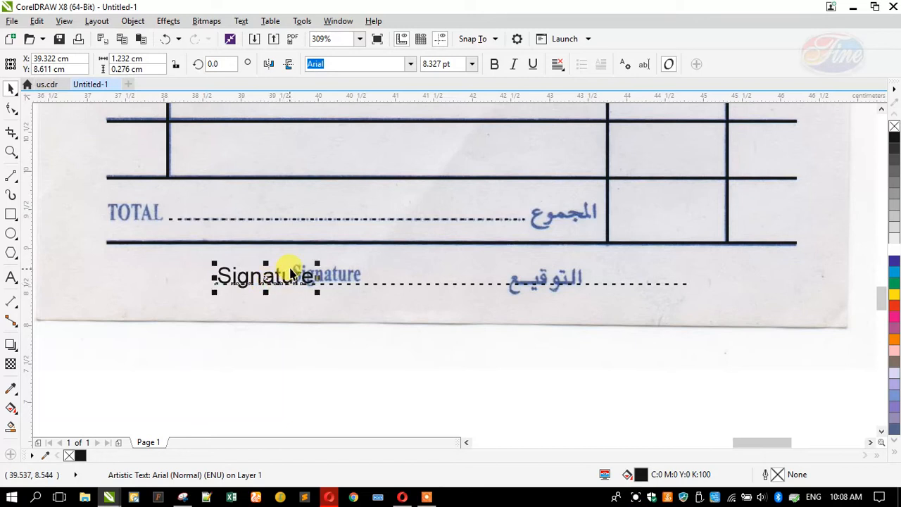
scroll(288, 271, up, 2)
drag(339, 261, 312, 256)
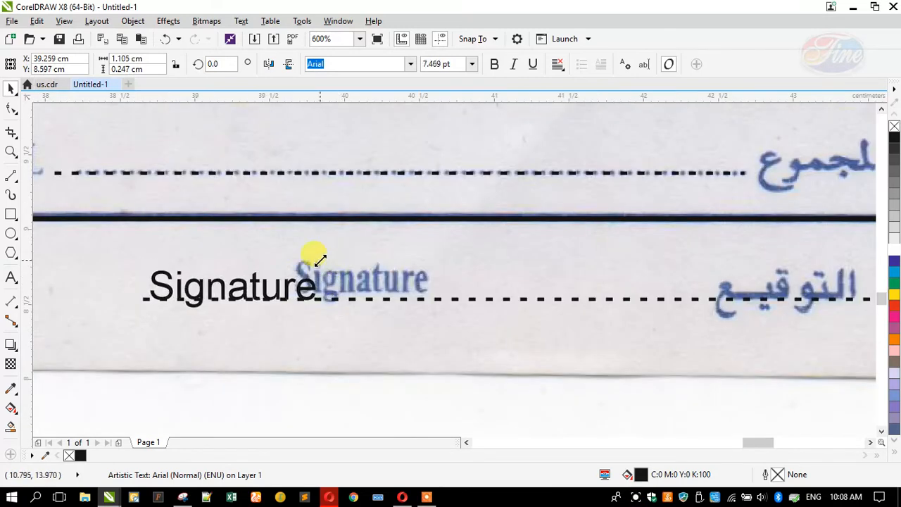
scroll(261, 264, down, 2)
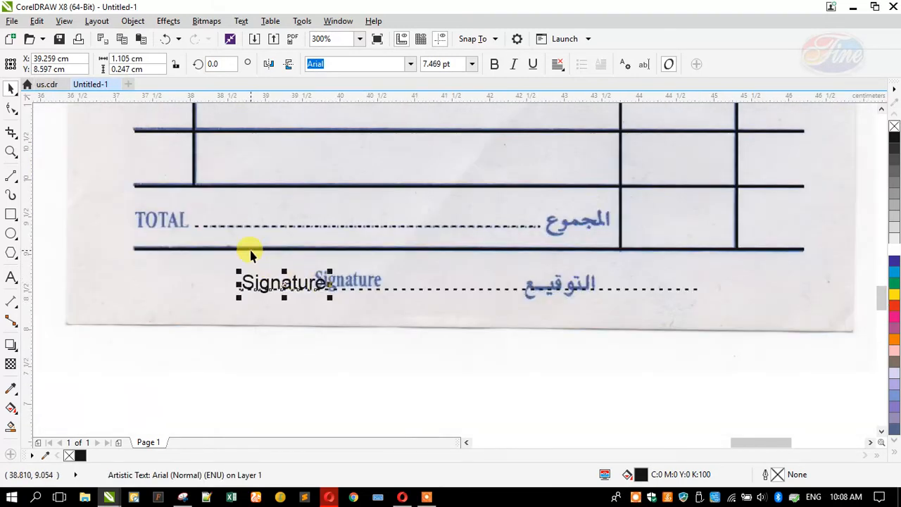
Left-align the Signature text with the dashed line and lengthen the line to meet it
shift+click(245, 247)
key(l)
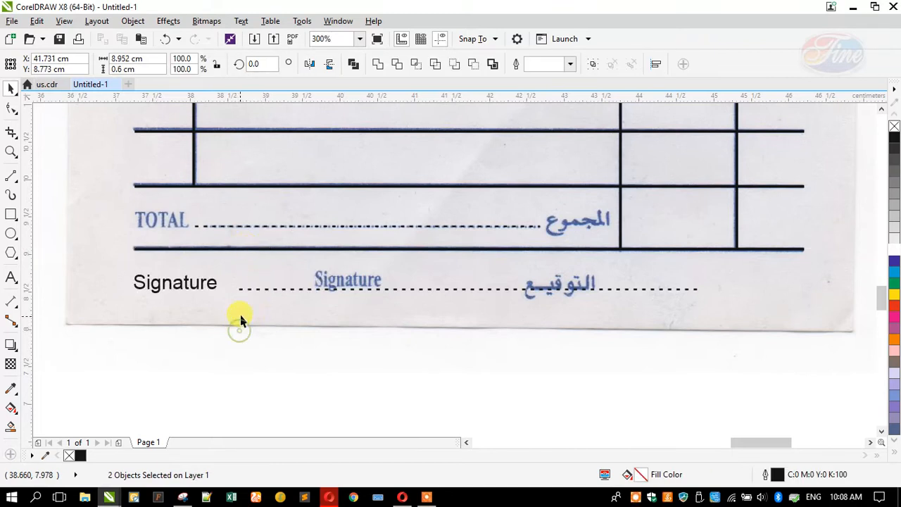
click(239, 289)
click(236, 289)
drag(233, 289, 218, 291)
click(72, 303)
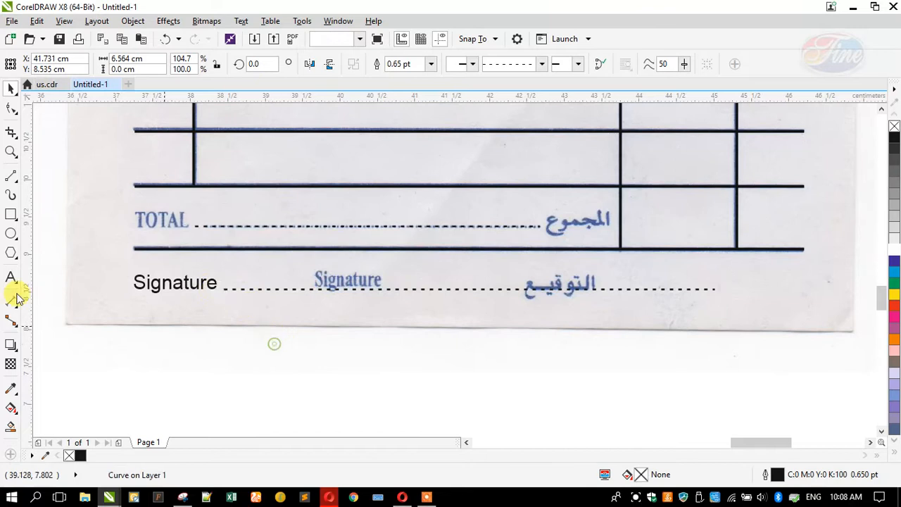
click(10, 276)
click(370, 369)
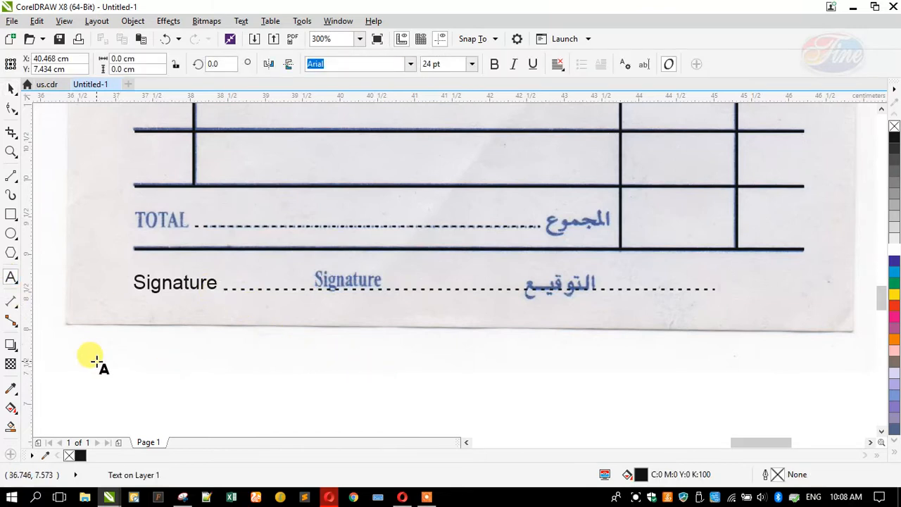
Type the Arabic word 'التوقيـــع' and set it in Khalid Art bold
text(التو)
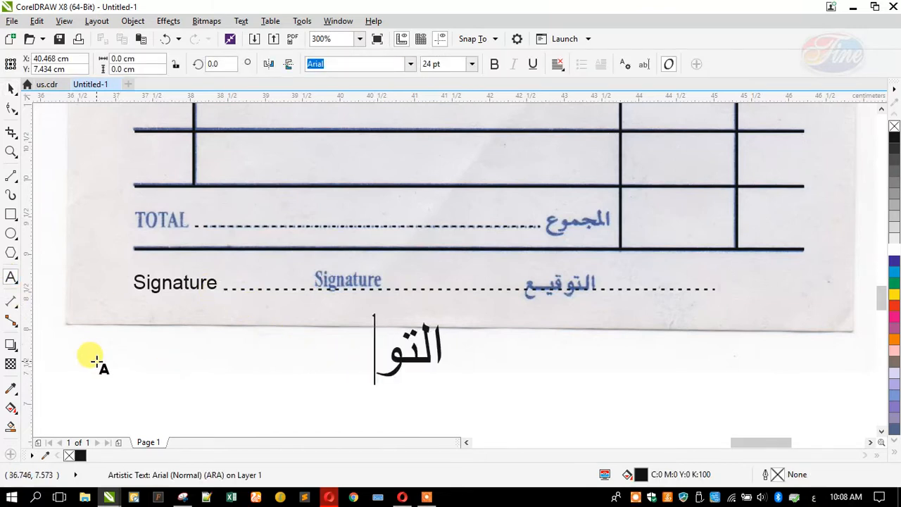
text(قيـــ)
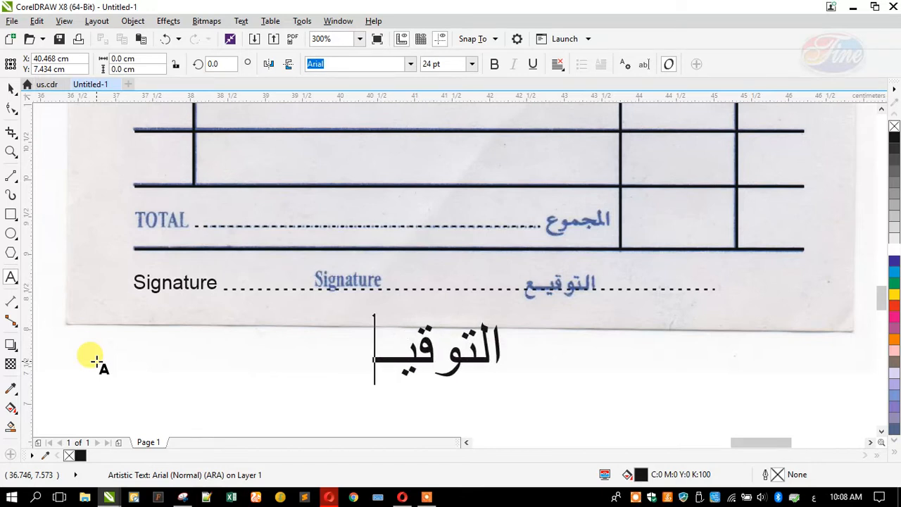
text(ع)
click(10, 88)
click(362, 64)
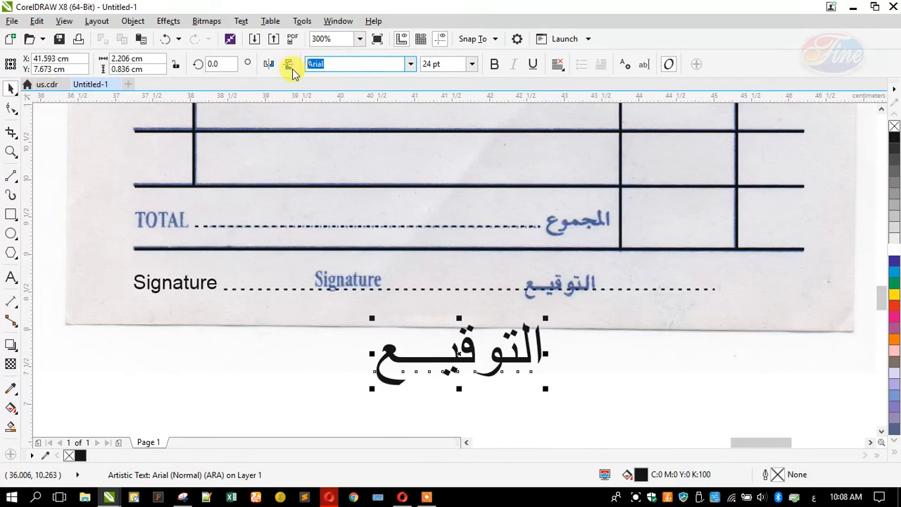
text(k)
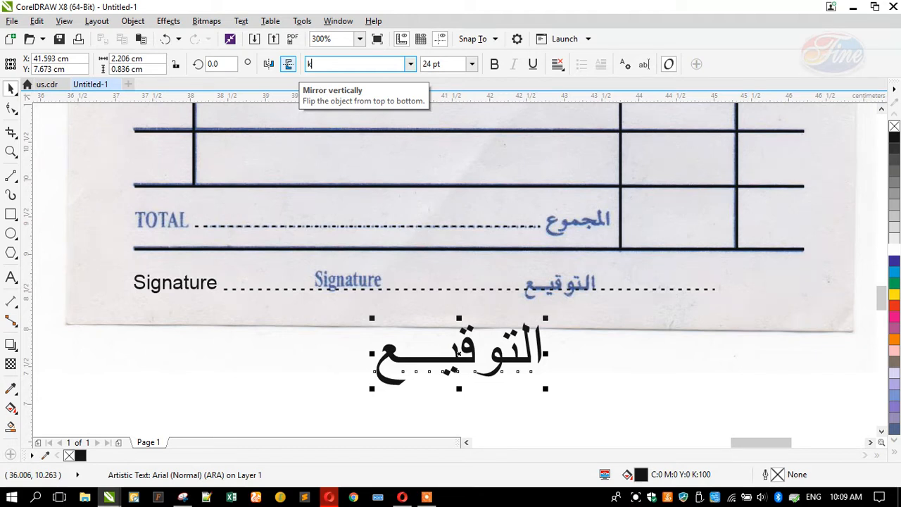
text(halid Art bold)
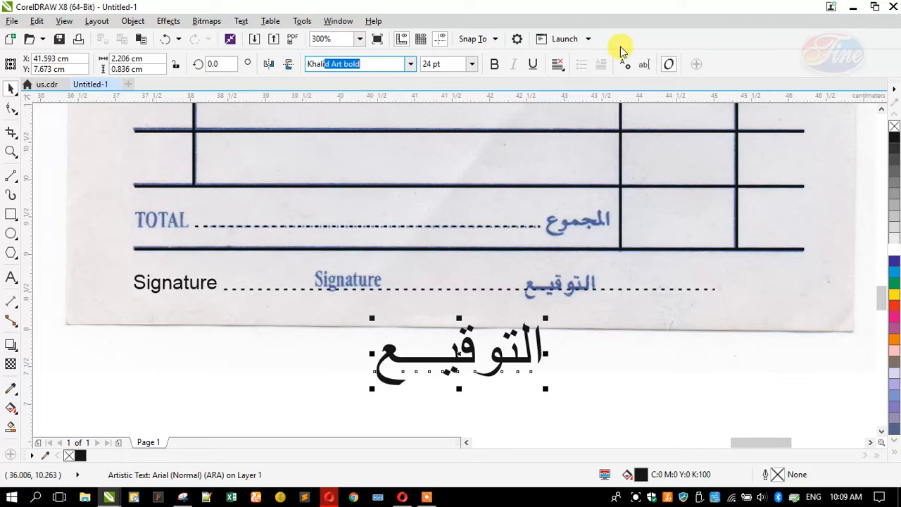
key(Return)
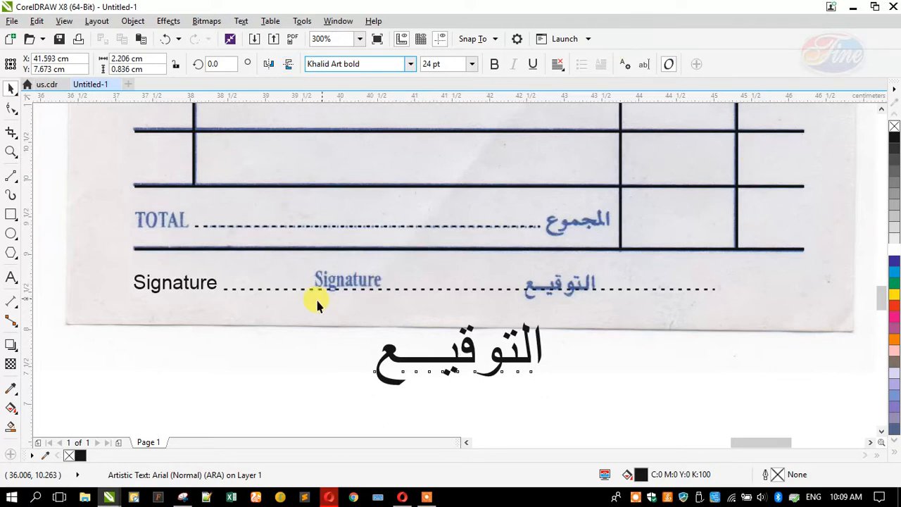
Shrink the Arabic word to about 8.1 pt at the Signature line's right end
drag(367, 398, 490, 377)
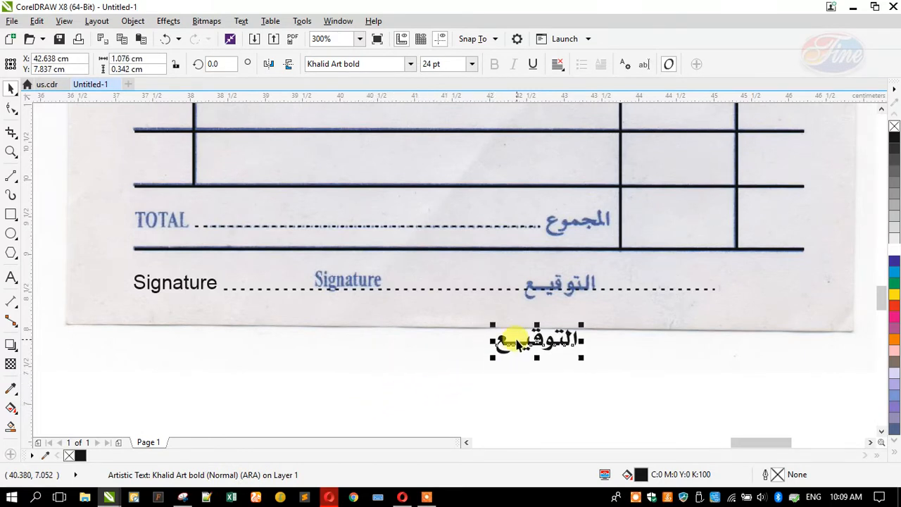
mouse_move(507, 340)
mouse_down()
mouse_move(732, 304)
mouse_move(744, 286)
mouse_move(721, 266)
mouse_move(729, 272)
mouse_up()
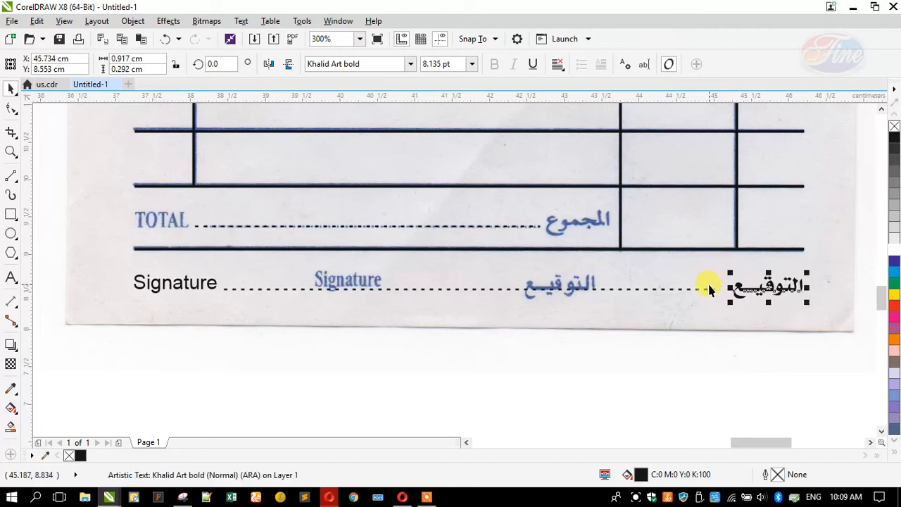
click(187, 284)
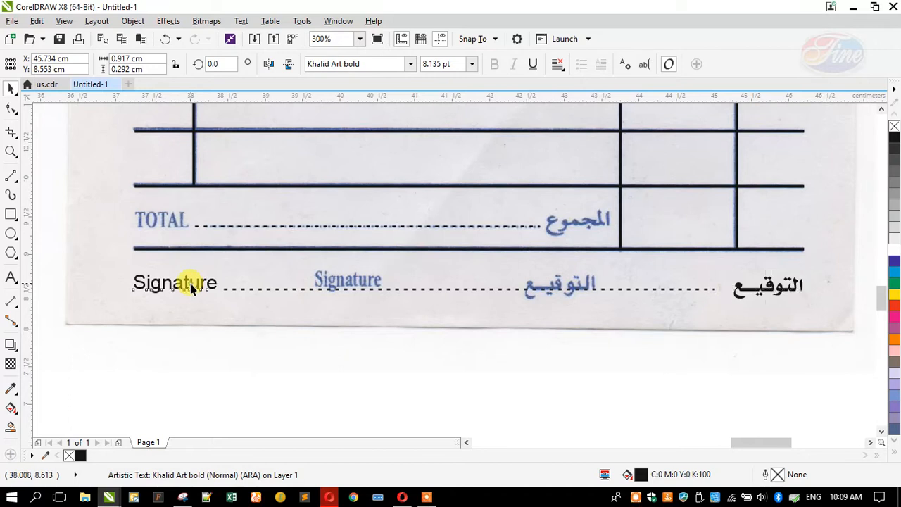
Make the Signature label bold and extend its dotted line to the Arabic label
click(495, 65)
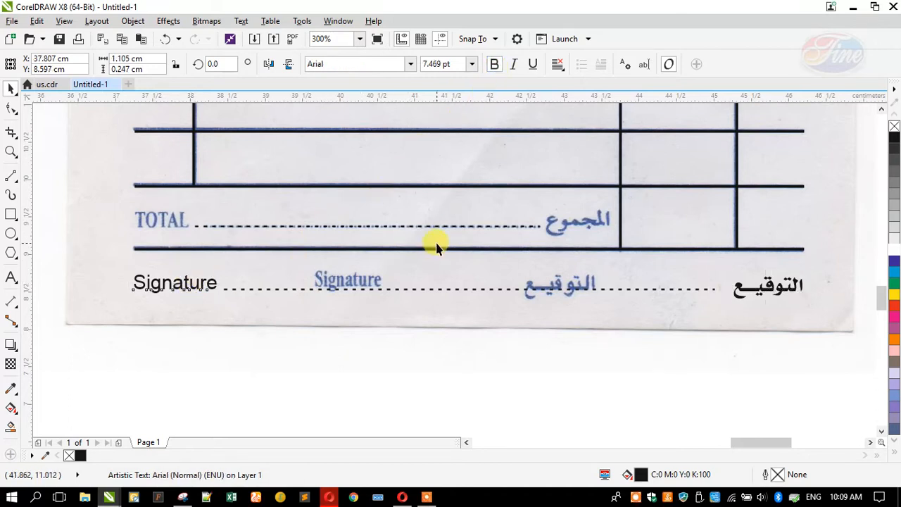
click(323, 288)
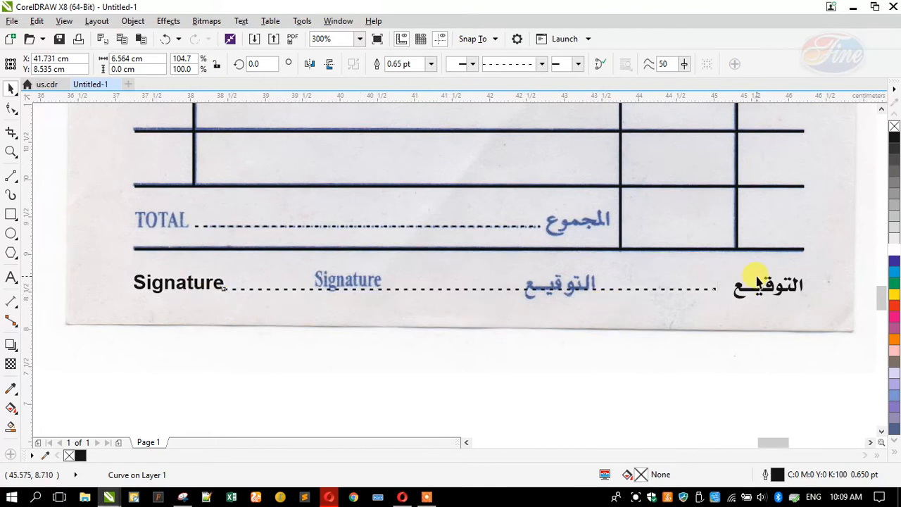
scroll(750, 280, up, 1)
drag(672, 308, 721, 301)
Drop a copy of the Arabic signature word onto the TOTAL row
click(721, 300)
shift+click(699, 220)
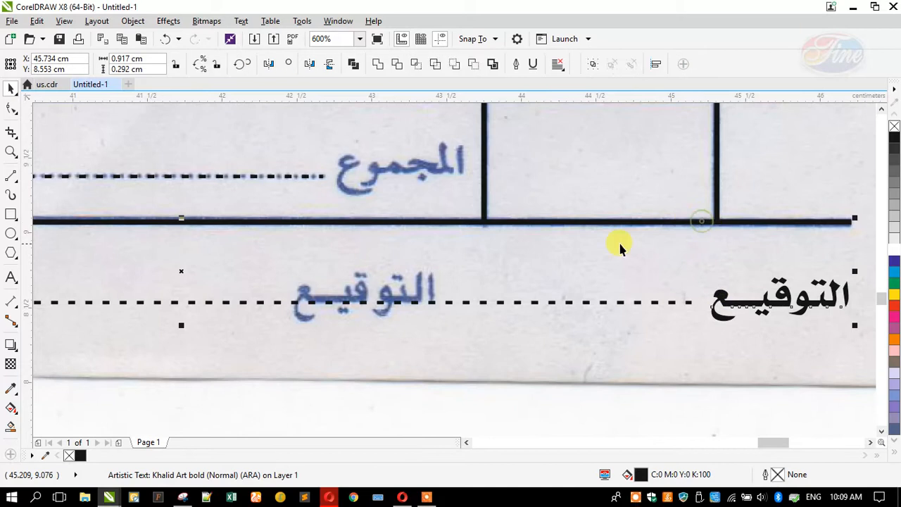
scroll(635, 304, down, 1)
click(566, 373)
scroll(458, 320, down, 1)
scroll(382, 279, up, 1)
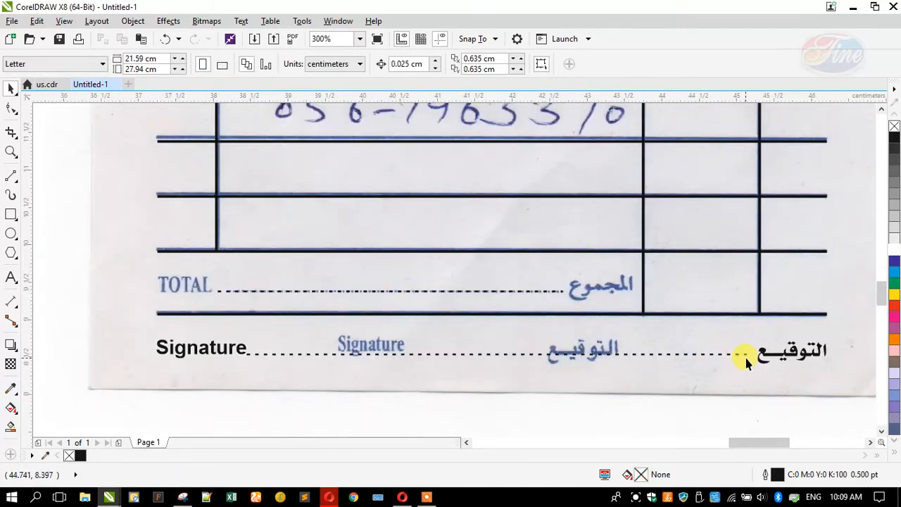
drag(746, 355, 564, 291)
right_click(563, 291)
Retype the copied word as 'المجموع' using the Arabic keyboard
click(8, 278)
key(ctrl+a)
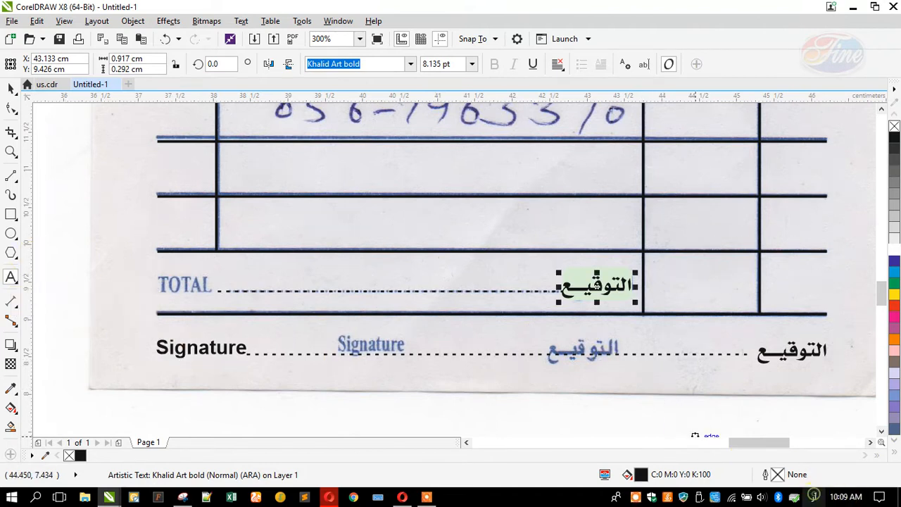
click(813, 495)
click(770, 383)
click(579, 294)
text(المجموع)
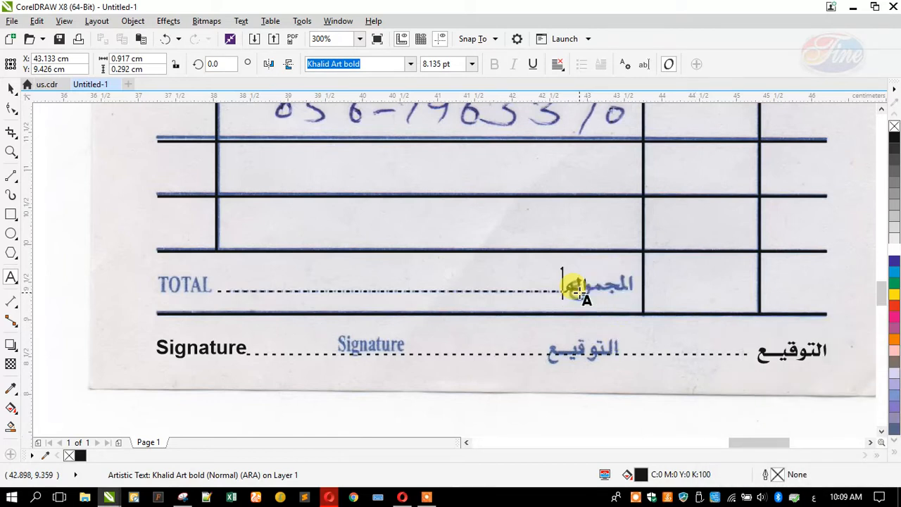
text(جموع)
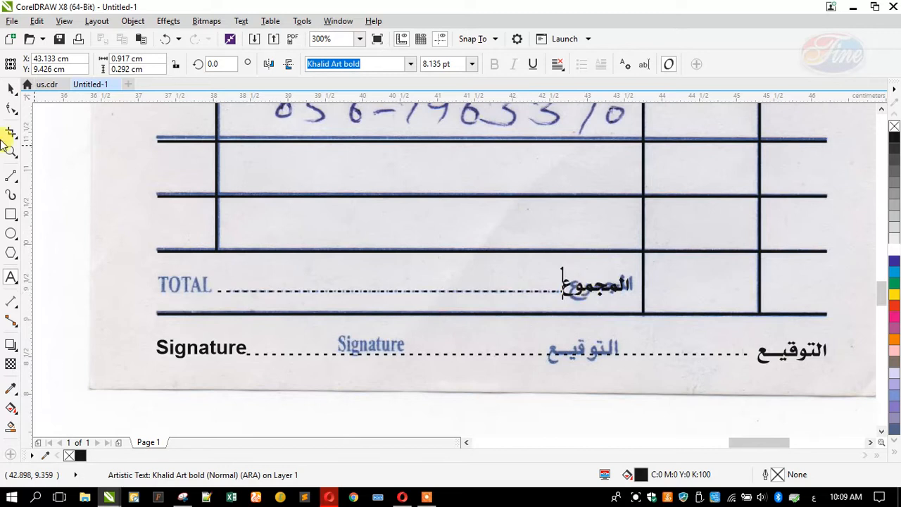
click(10, 90)
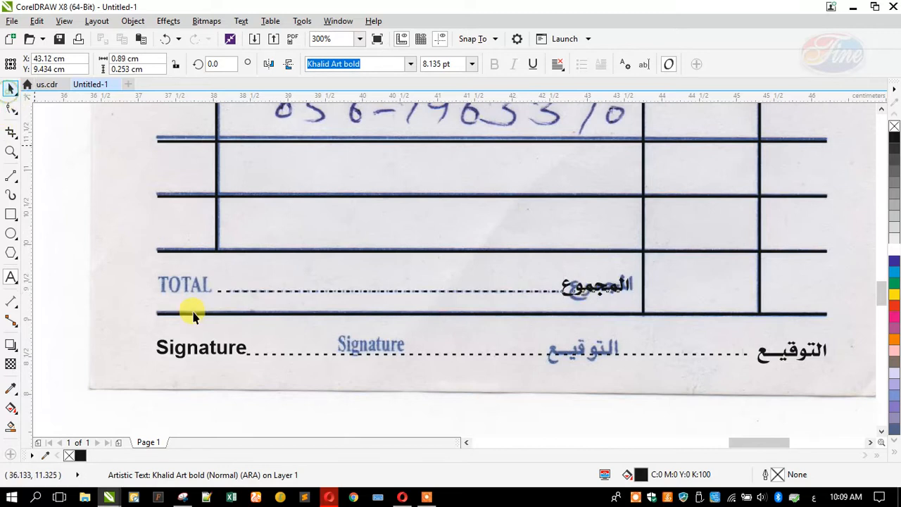
Copy the Signature label onto the TOTAL row and retype it as a bold black 'Total'
click(205, 351)
drag(204, 348, 204, 287)
right_click(204, 287)
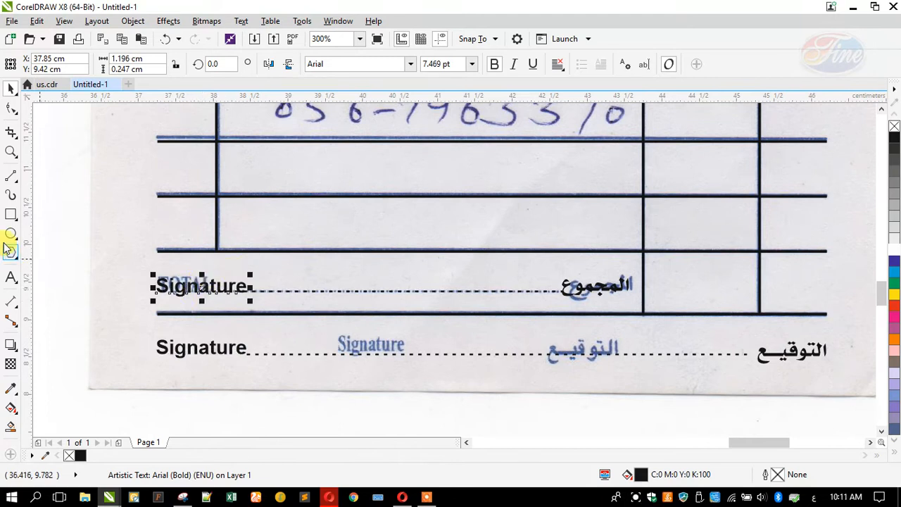
click(11, 277)
key(ctrl+a)
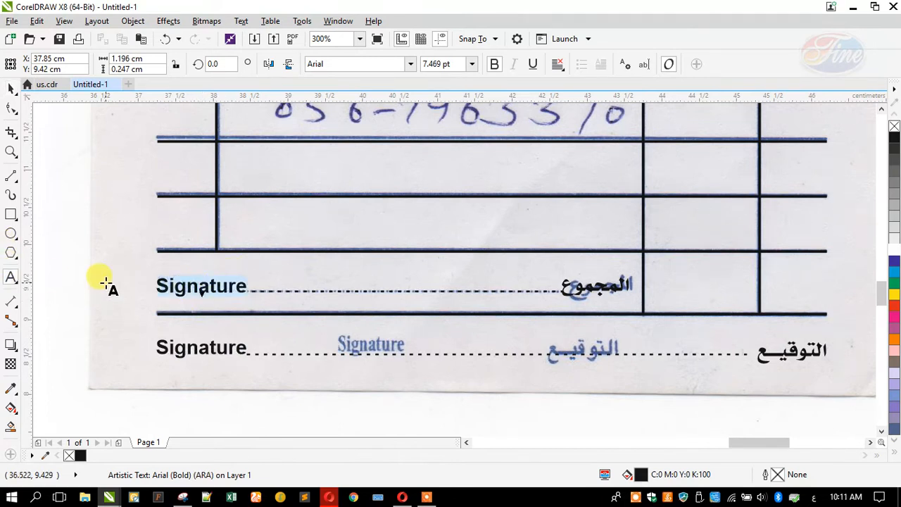
key(Delete)
key(ctrl+z)
key(ctrl+z)
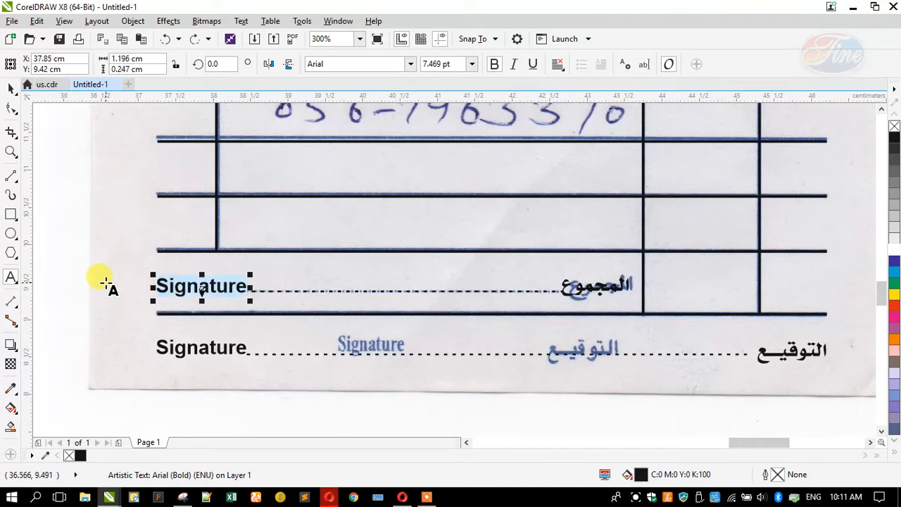
text(Total)
click(11, 87)
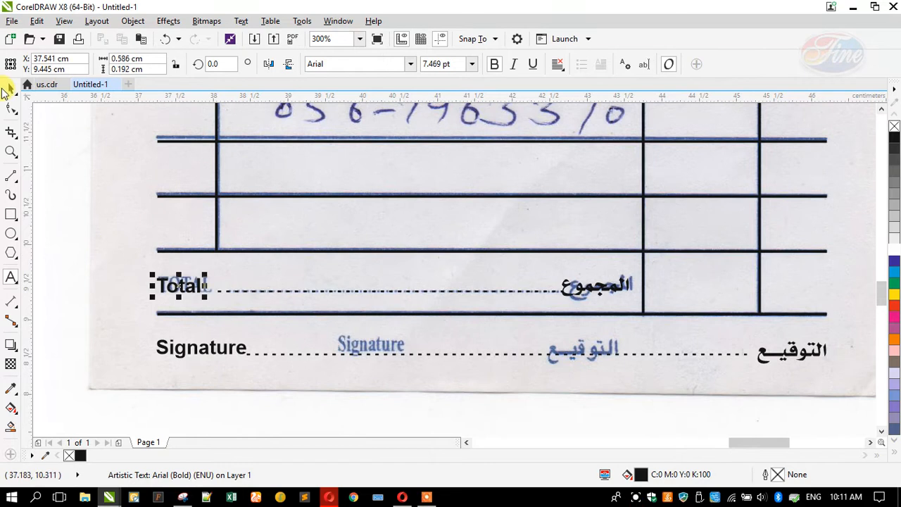
Move the TOTAL row's dashed line beside Total and stretch it to reach المجموع
scroll(219, 293, up, 2)
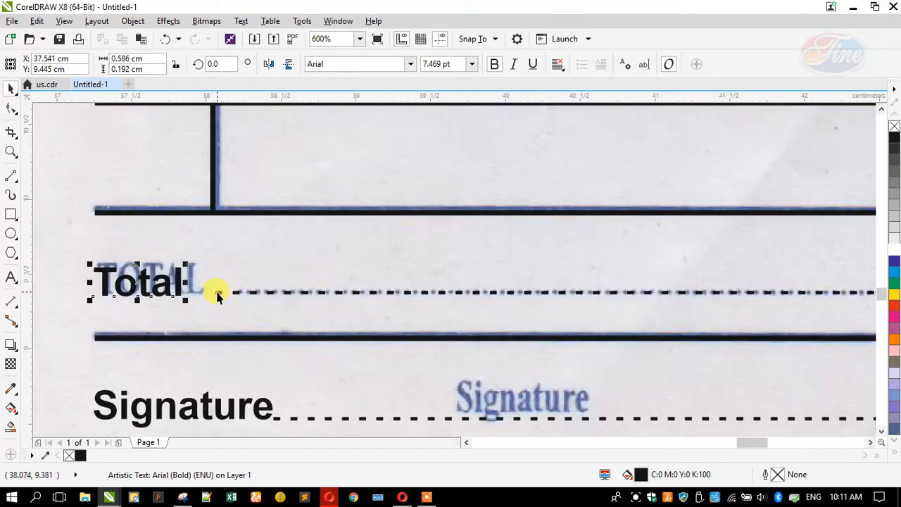
click(215, 291)
drag(205, 300, 198, 298)
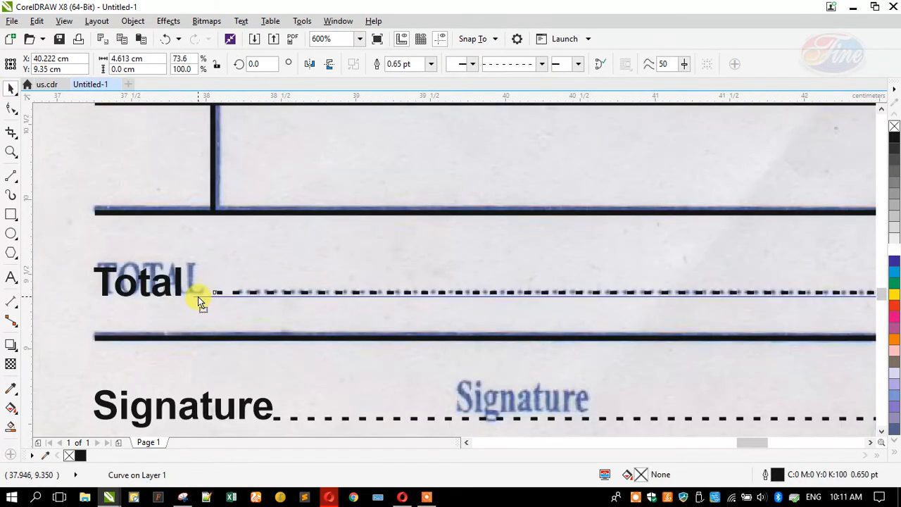
scroll(379, 294, down, 4)
scroll(521, 295, up, 3)
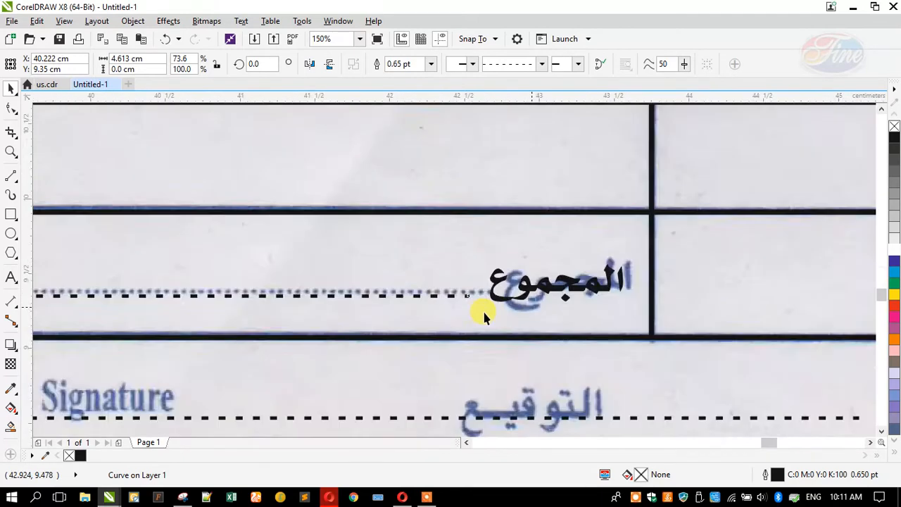
drag(442, 280, 466, 280)
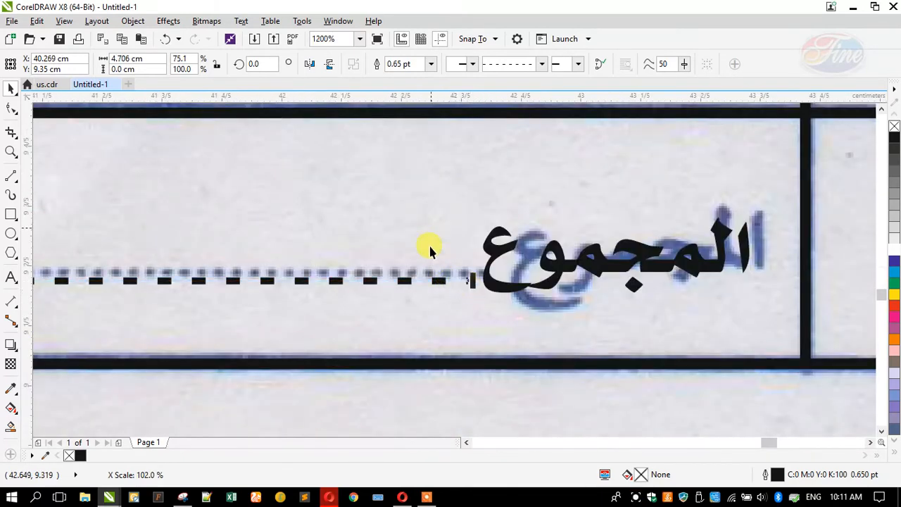
scroll(452, 305, down, 4)
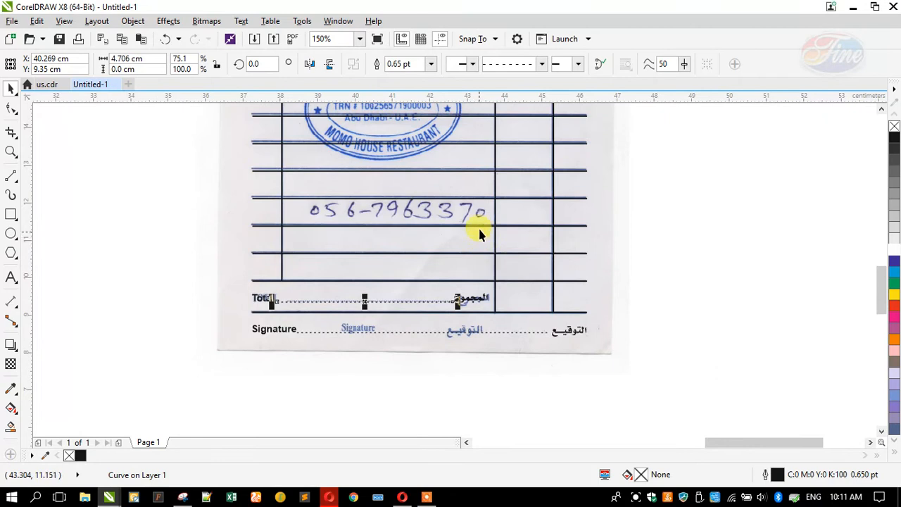
scroll(478, 232, up, 2)
scroll(489, 310, down, 3)
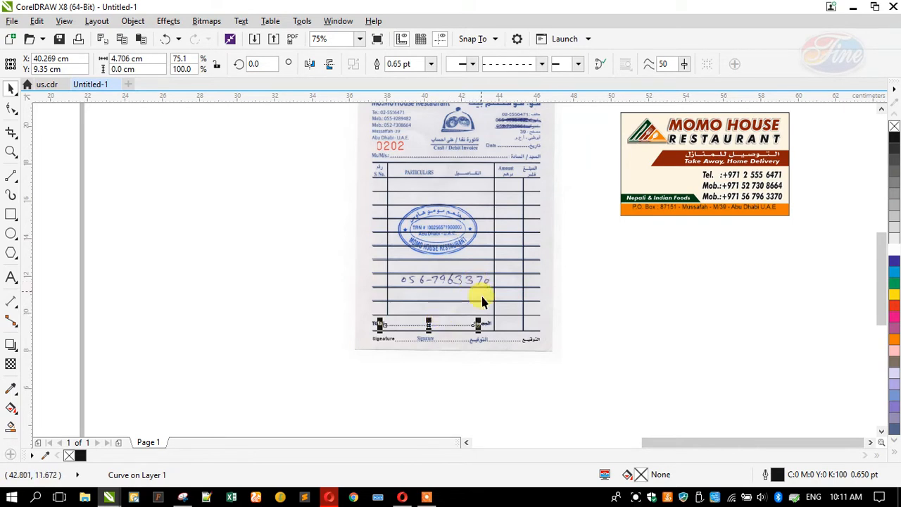
scroll(482, 286, up, 2)
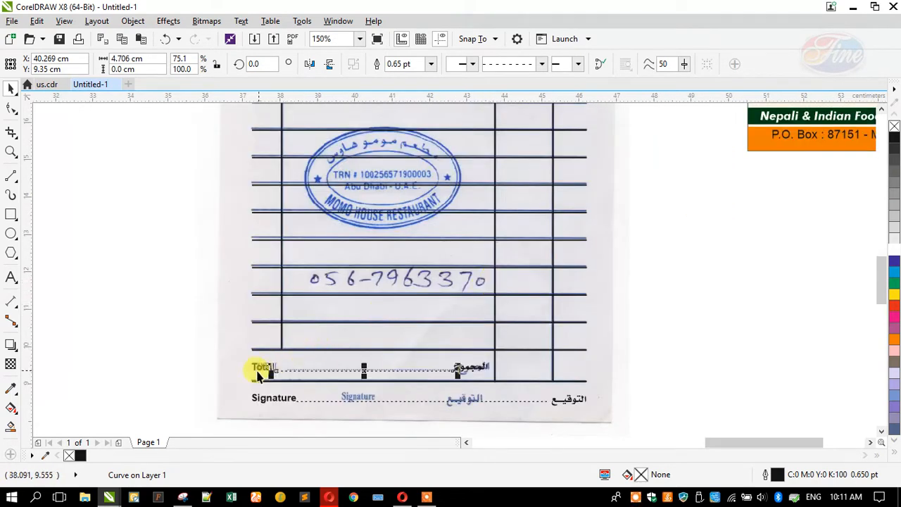
drag(255, 373, 461, 284)
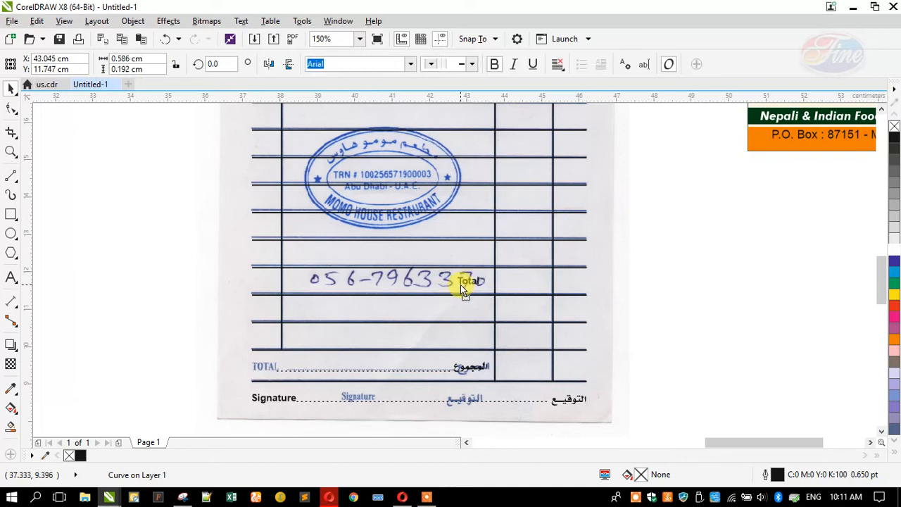
click(11, 278)
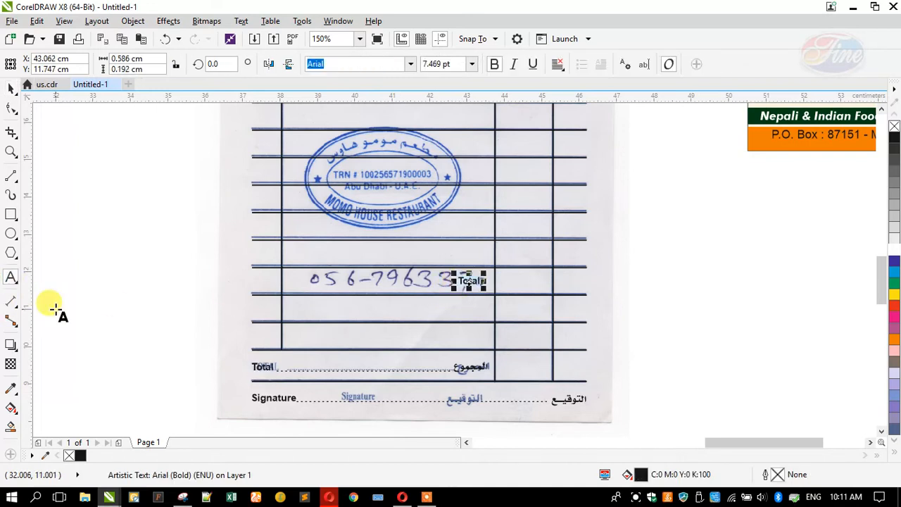
key(Return)
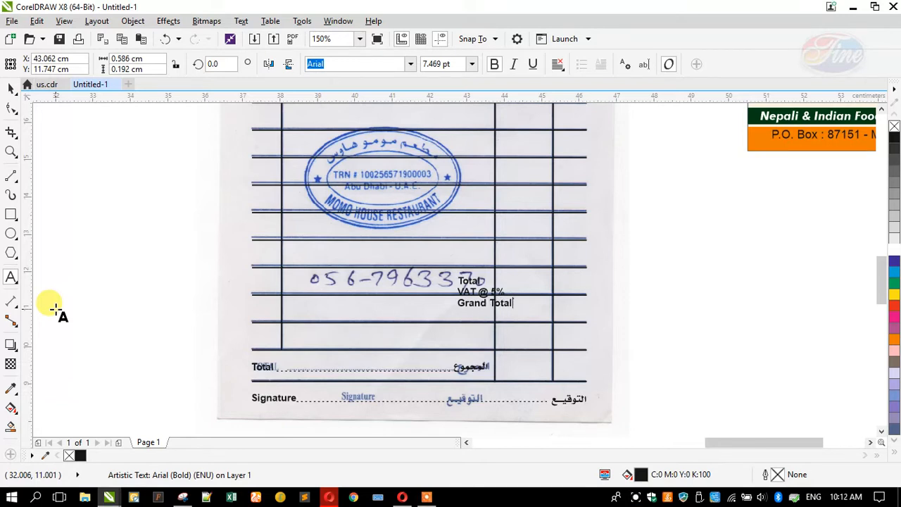
click(11, 87)
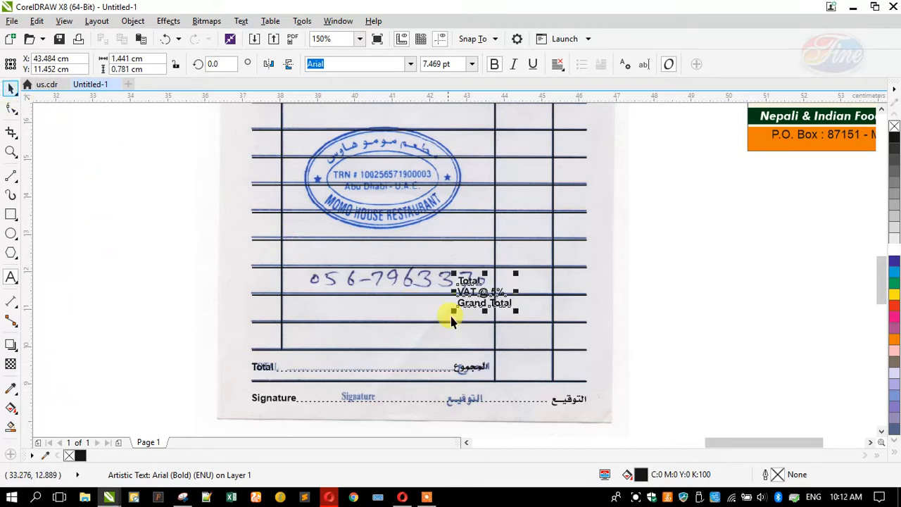
scroll(456, 304, up, 2)
drag(463, 304, 445, 304)
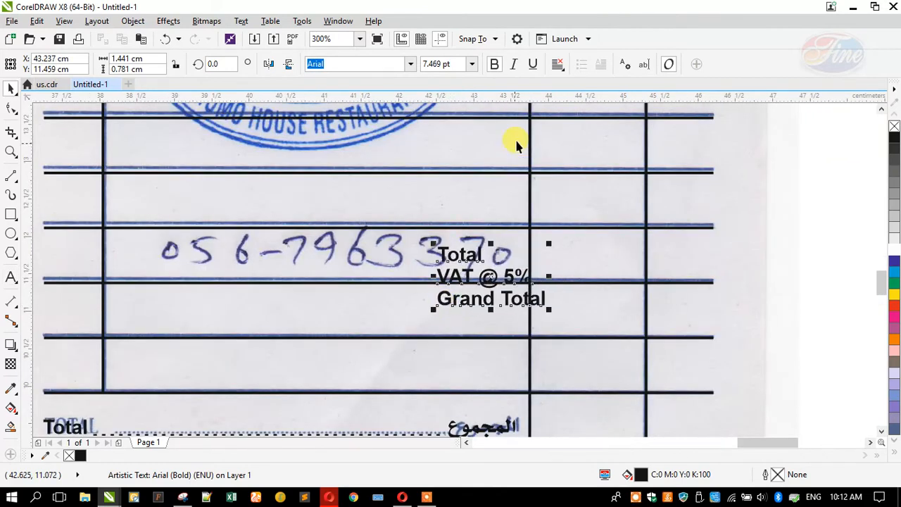
click(558, 64)
click(571, 130)
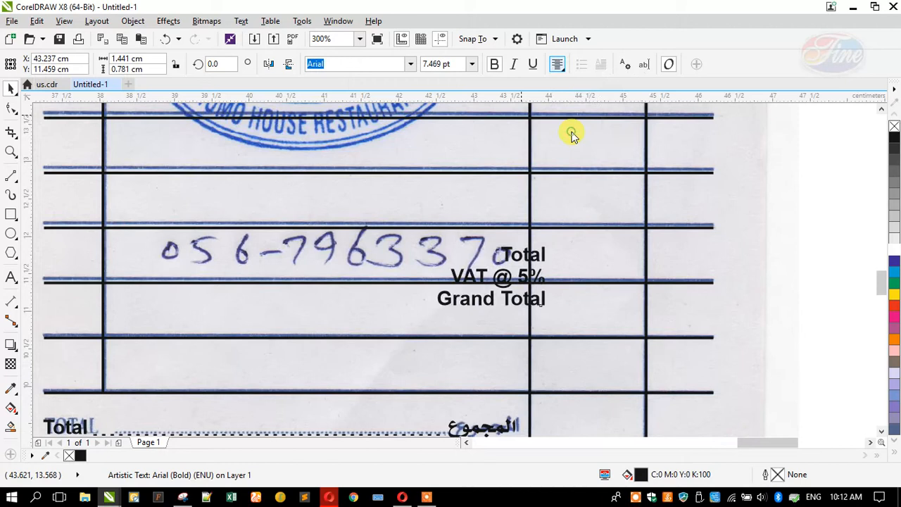
drag(499, 277, 462, 282)
click(11, 108)
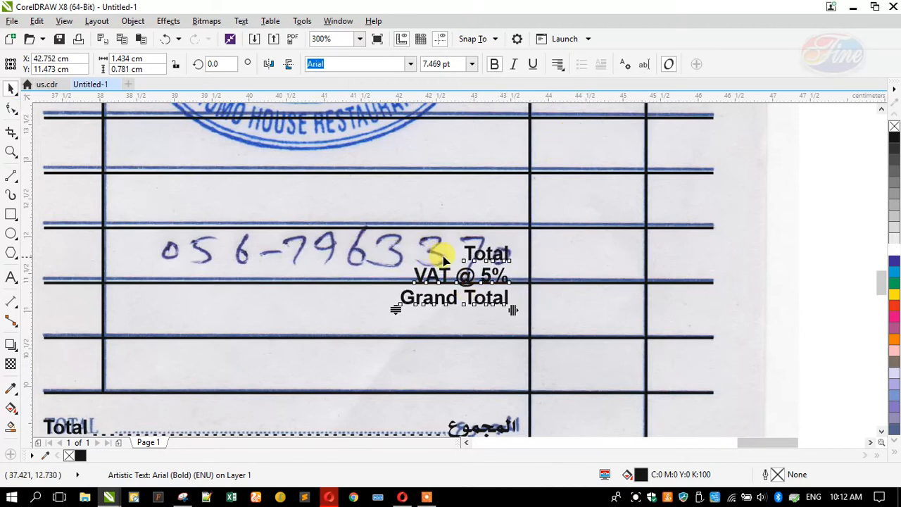
scroll(443, 260, down, 2)
drag(413, 285, 400, 323)
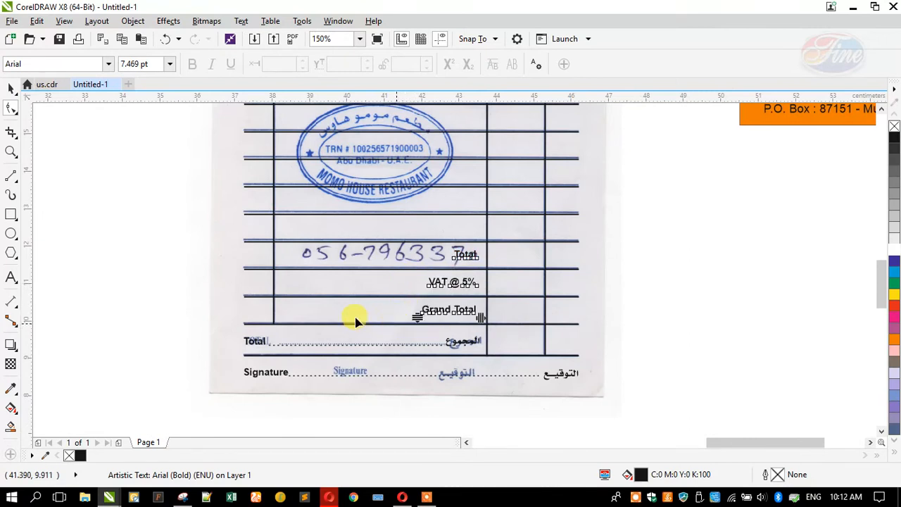
click(10, 88)
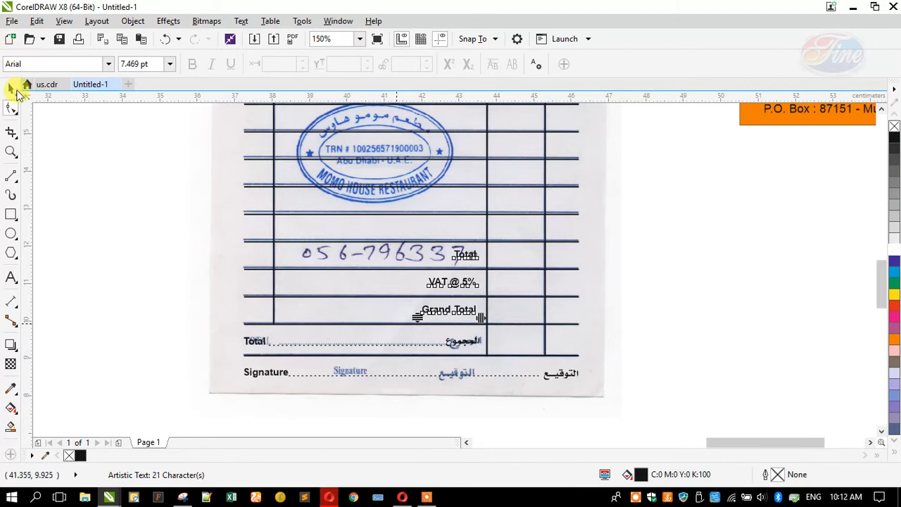
click(274, 284)
drag(273, 328, 273, 243)
click(135, 264)
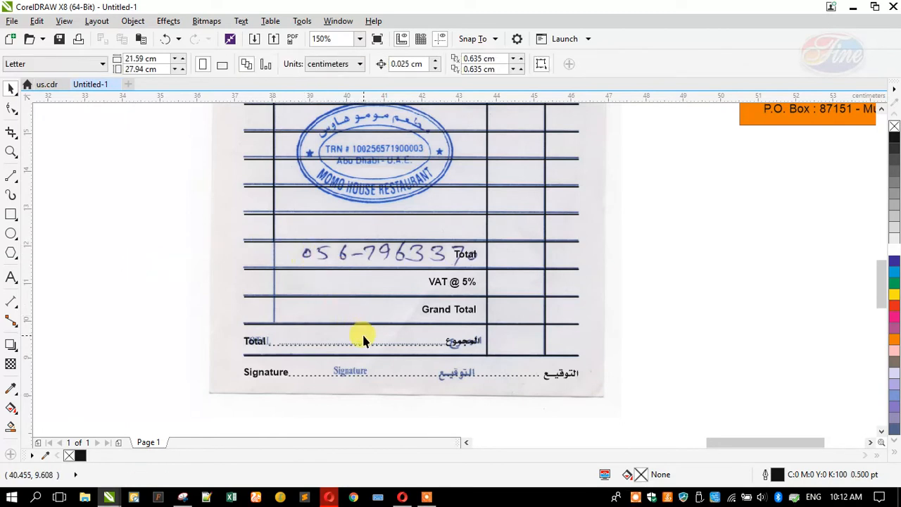
scroll(362, 333, down, 2)
scroll(368, 296, up, 2)
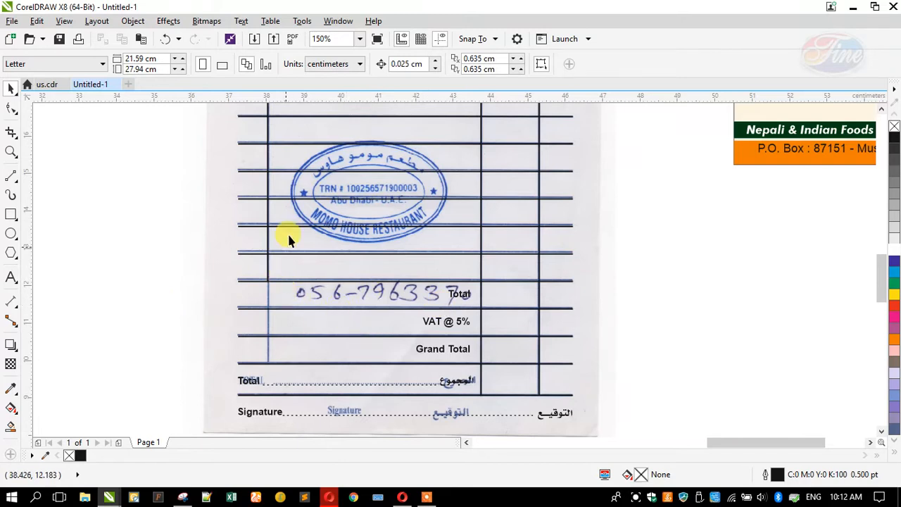
scroll(289, 234, down, 2)
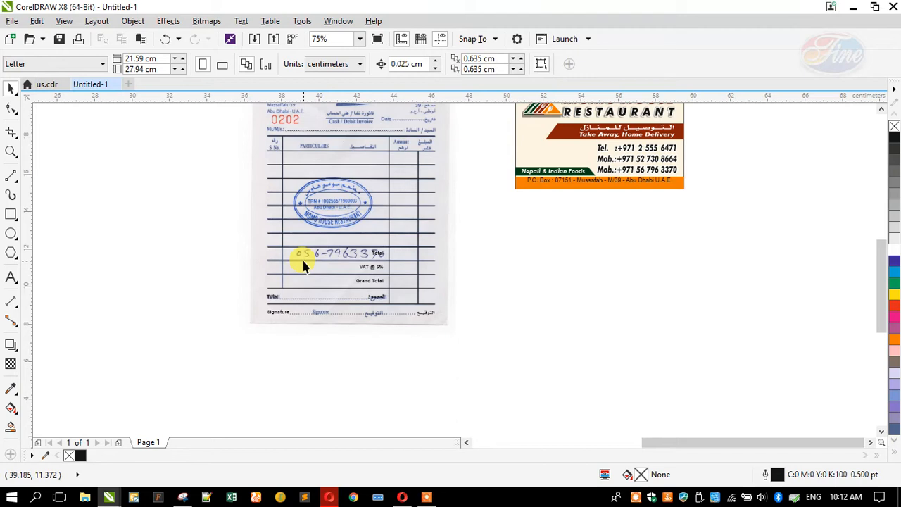
scroll(305, 302, up, 2)
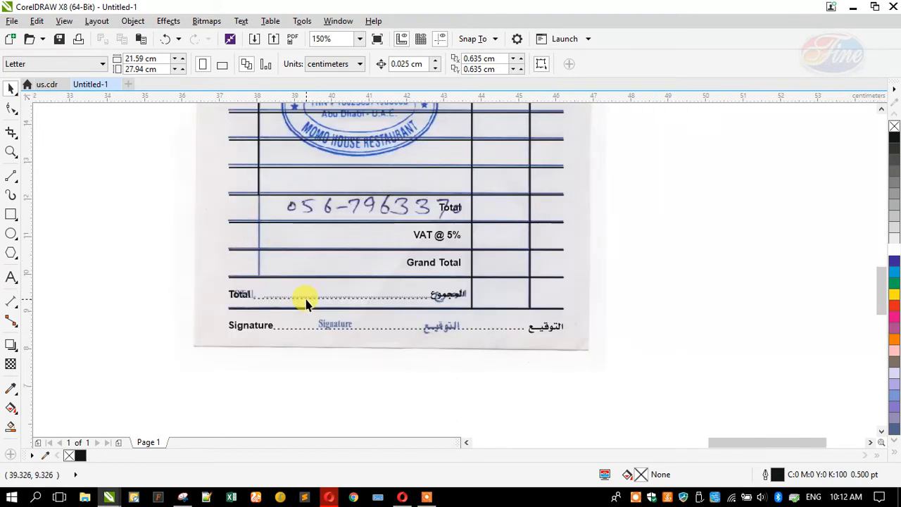
Move the Total label, dotted line and Arabic text below the receipt, and shift Total/VAT/Grand Total down a row
click(246, 297)
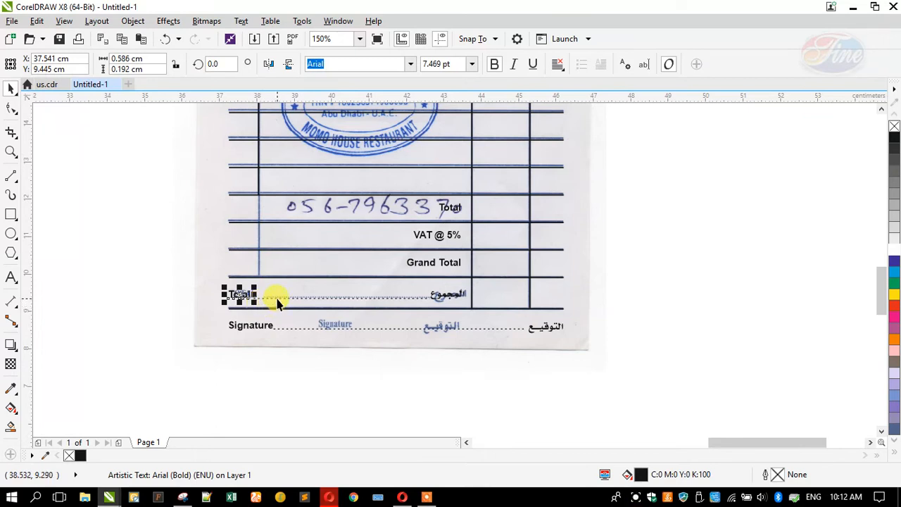
shift+click(432, 297)
shift+click(451, 294)
drag(450, 294, 456, 385)
drag(442, 264, 441, 293)
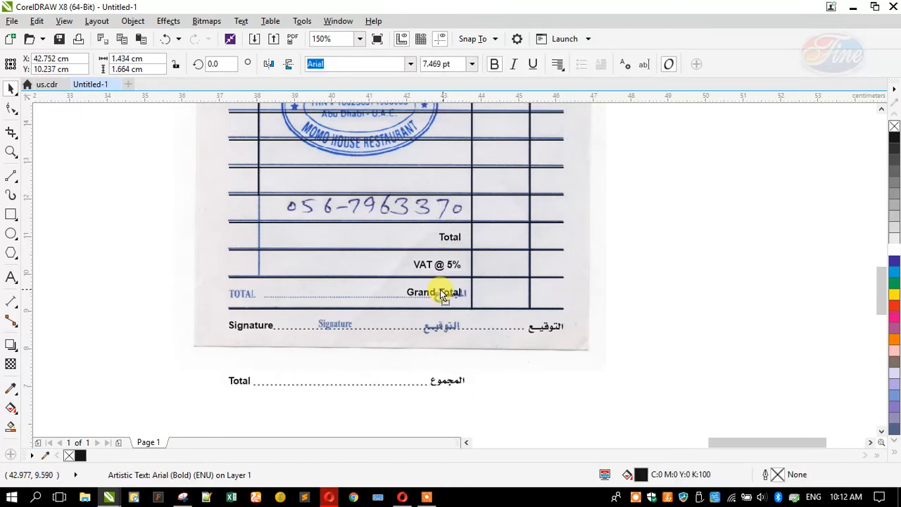
Extend the vertical table rule down one row and move المجموع up to the table header
click(257, 186)
drag(257, 196, 255, 223)
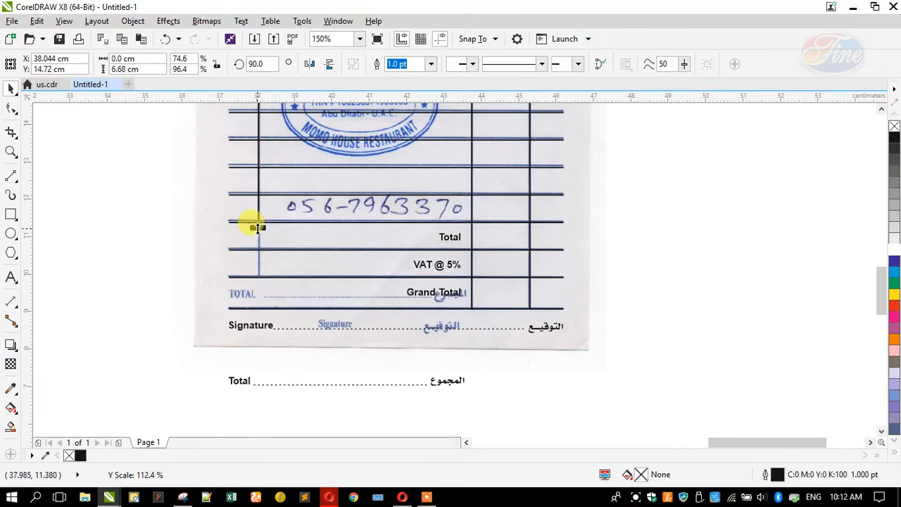
click(144, 238)
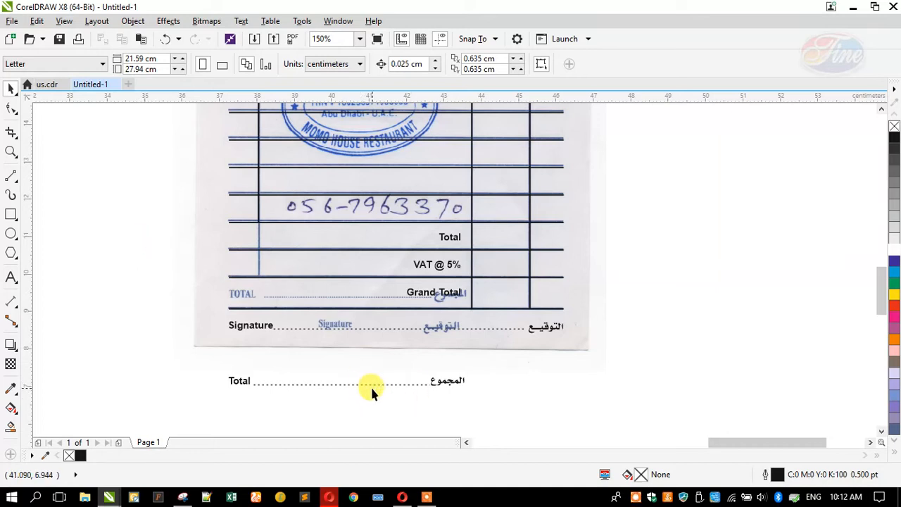
scroll(370, 383, down, 2)
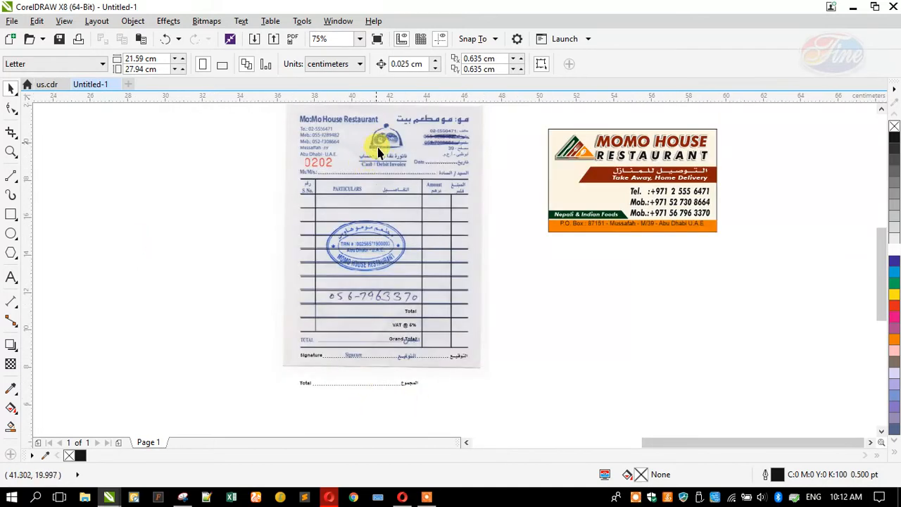
drag(398, 373, 392, 185)
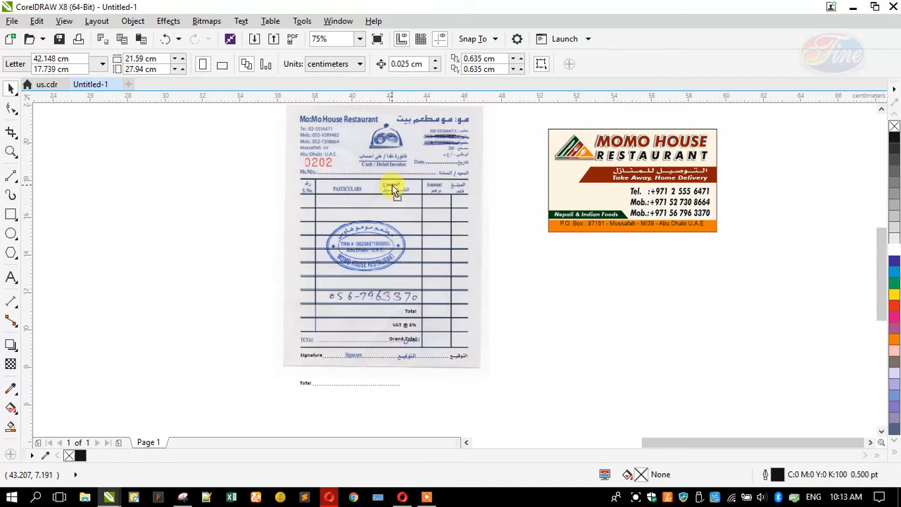
Retype the copied Arabic text as التفاصيل and lay it over the printed PARTICULARS Arabic heading
scroll(312, 177, up, 2)
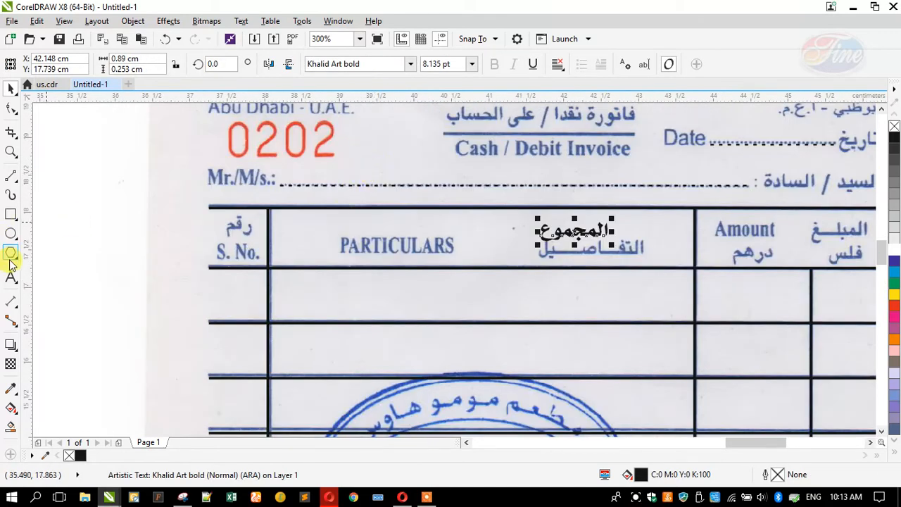
click(12, 278)
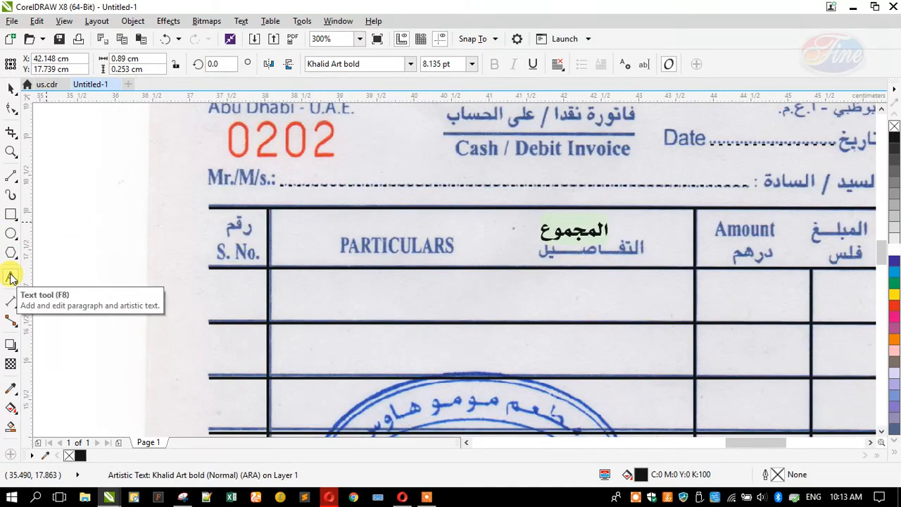
text(hgj)
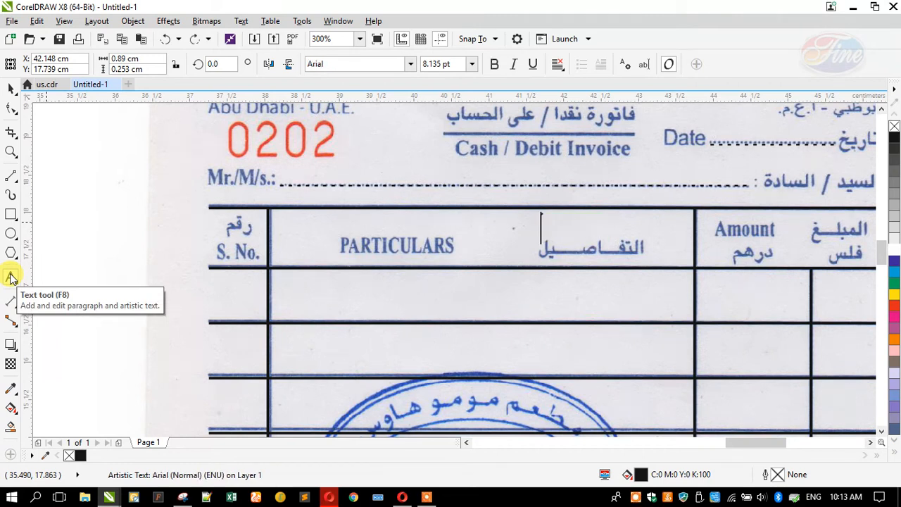
key(ctrl+z)
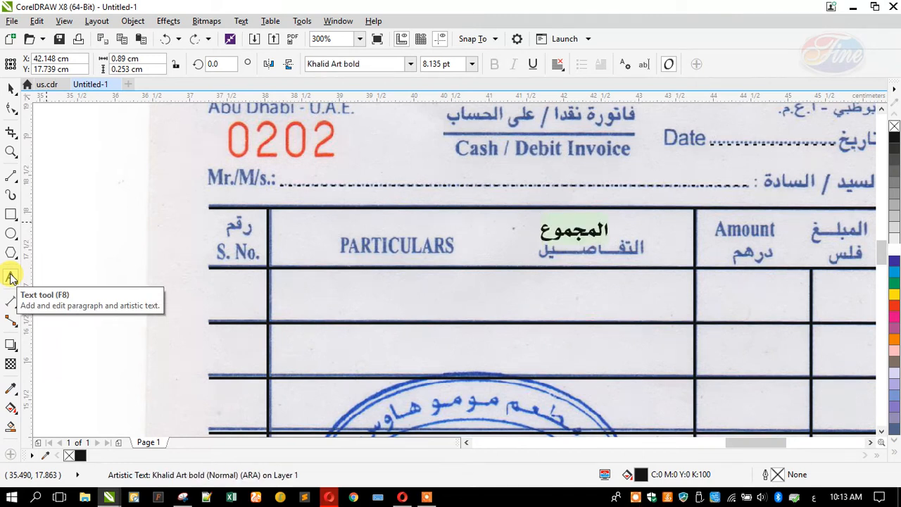
text(التفا)
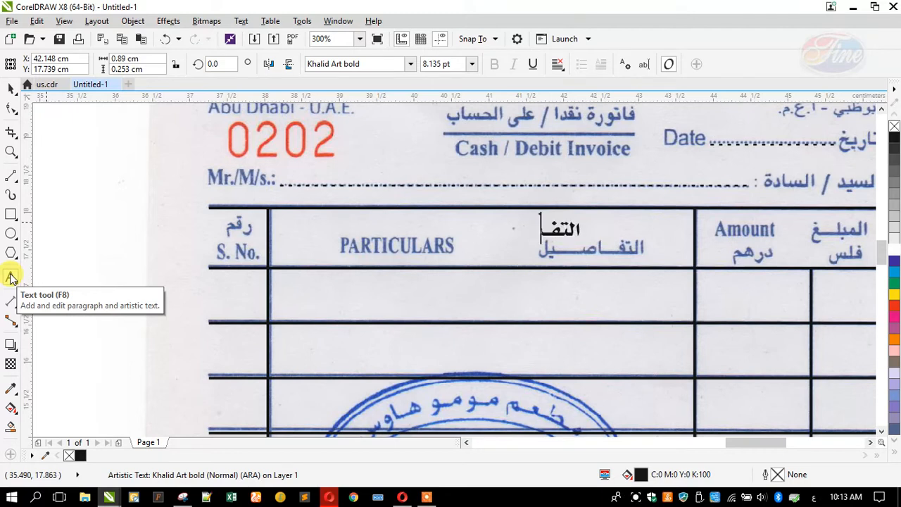
text(ص)
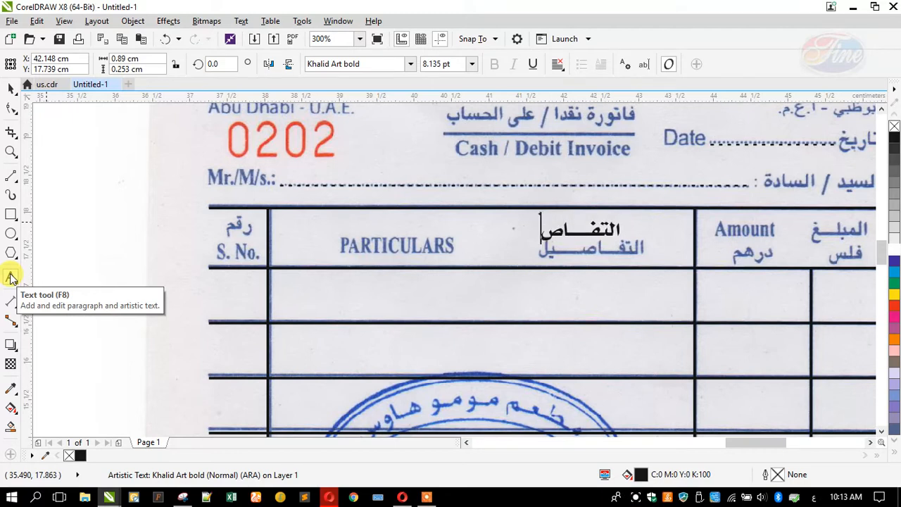
text(ـــــيل)
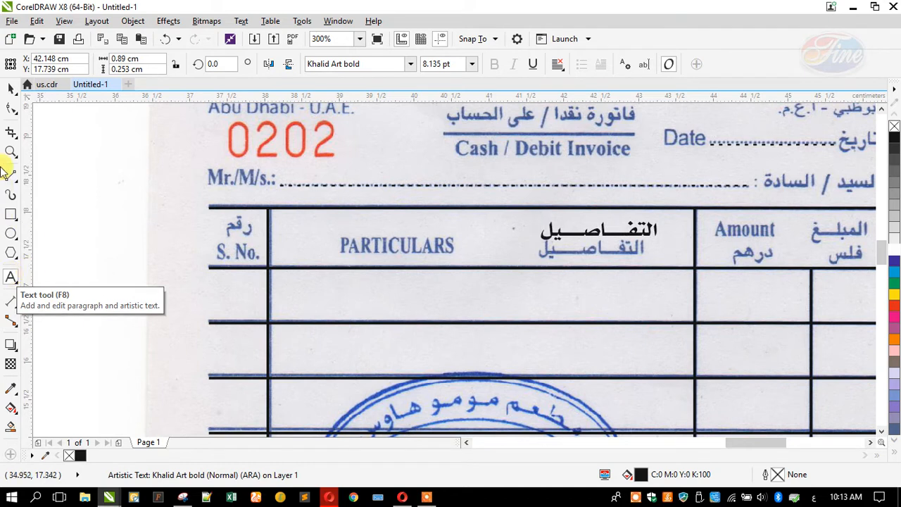
click(11, 87)
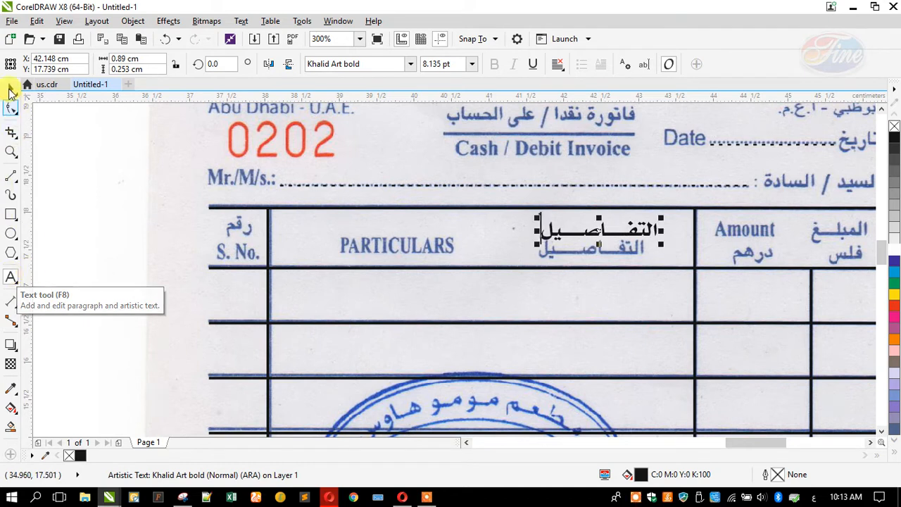
mouse_move(578, 242)
mouse_down()
mouse_move(553, 235)
mouse_move(565, 254)
mouse_move(567, 245)
mouse_up()
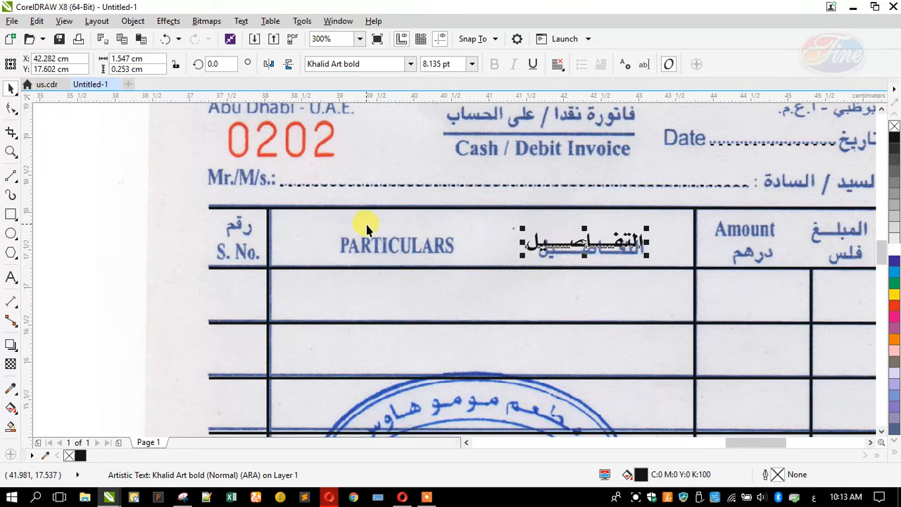
scroll(664, 241, down, 3)
scroll(378, 222, up, 3)
Create an Arabic المبلغ label from a copy and move it to the top-right Amount header cell
drag(355, 241, 569, 285)
click(14, 276)
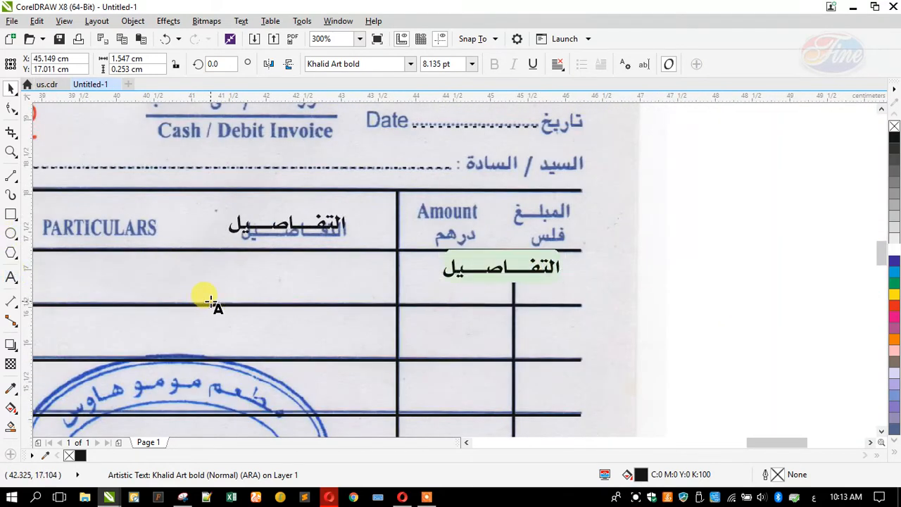
text(المبلغ)
key(Escape)
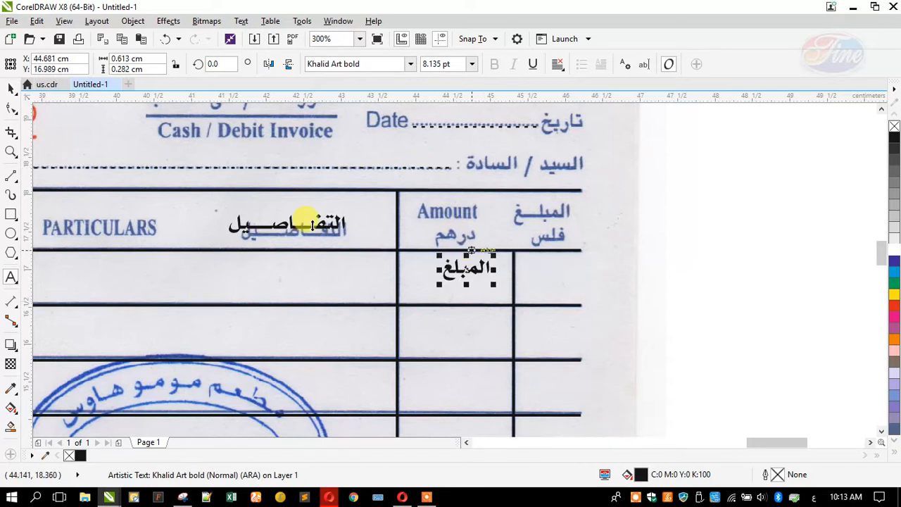
drag(463, 281, 538, 238)
Duplicate المبلغ, retype the copy as فلس and shrink it slightly
right_click(538, 238)
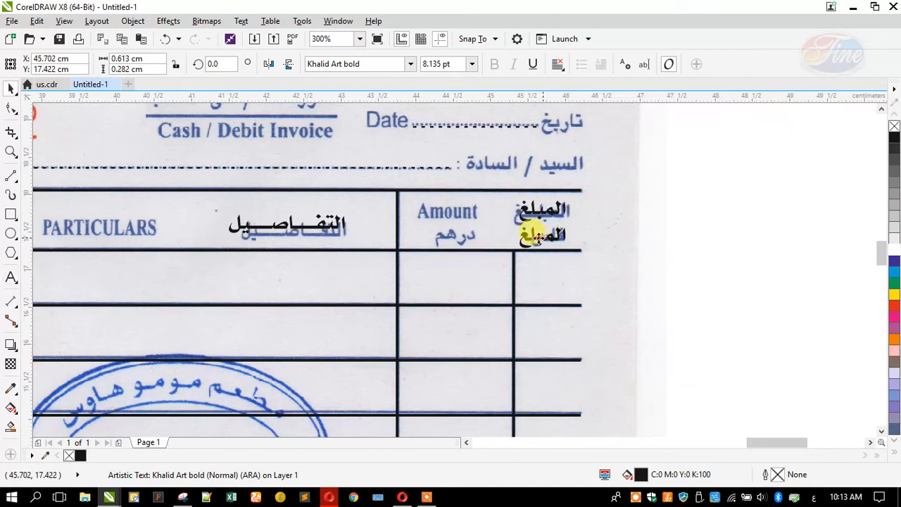
scroll(517, 238, up, 2)
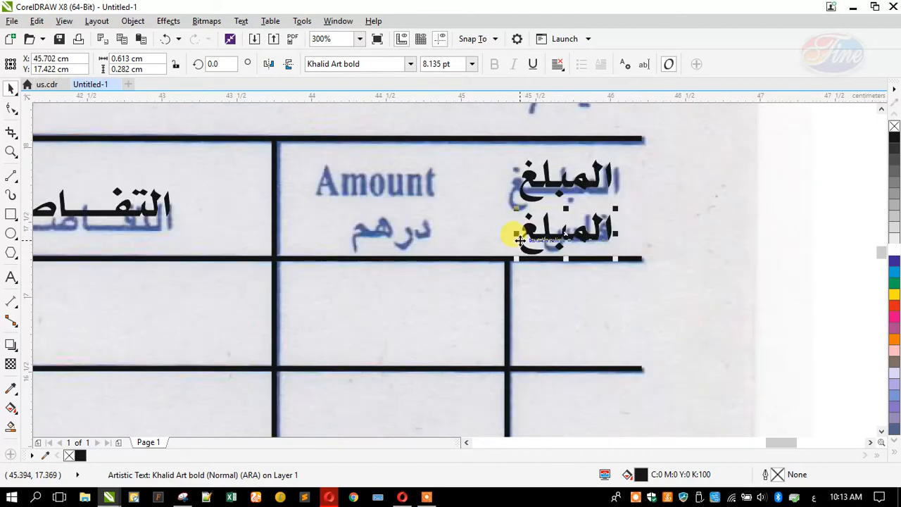
drag(528, 237, 663, 239)
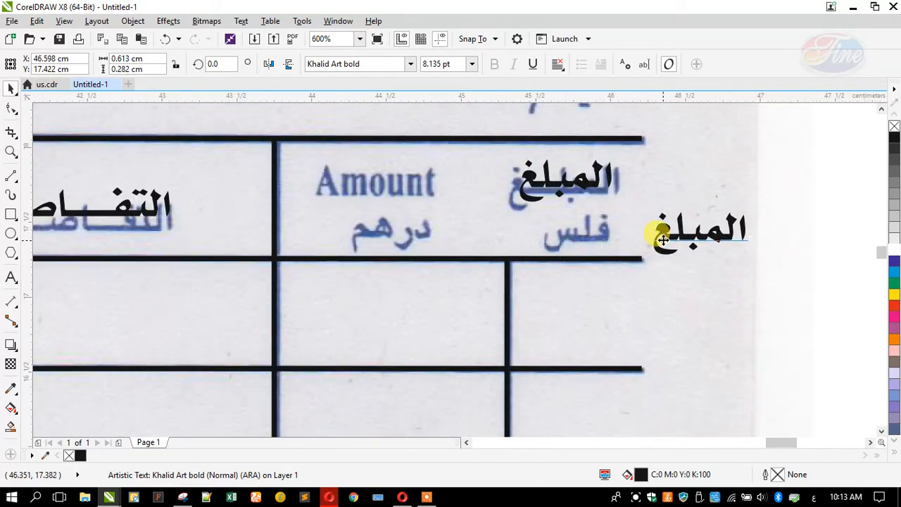
key(ctrl+z)
click(11, 276)
key(ctrl+a)
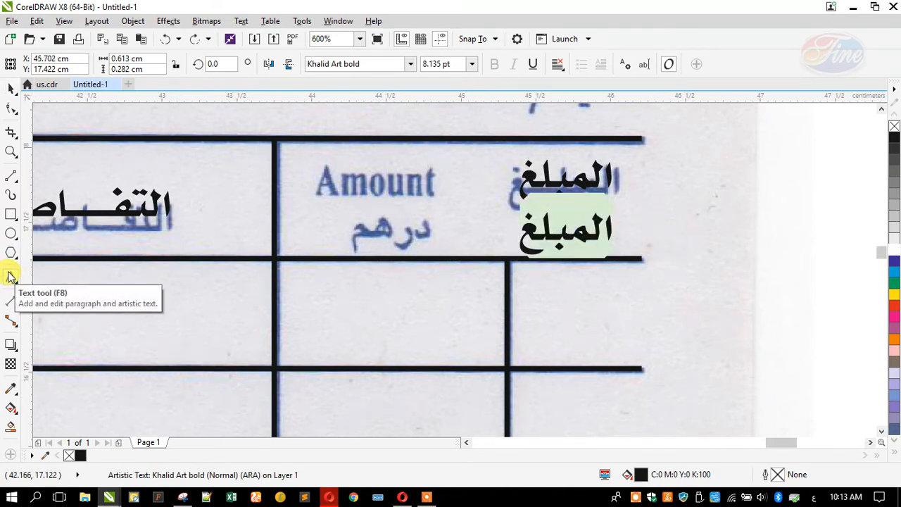
text(فلس)
click(10, 87)
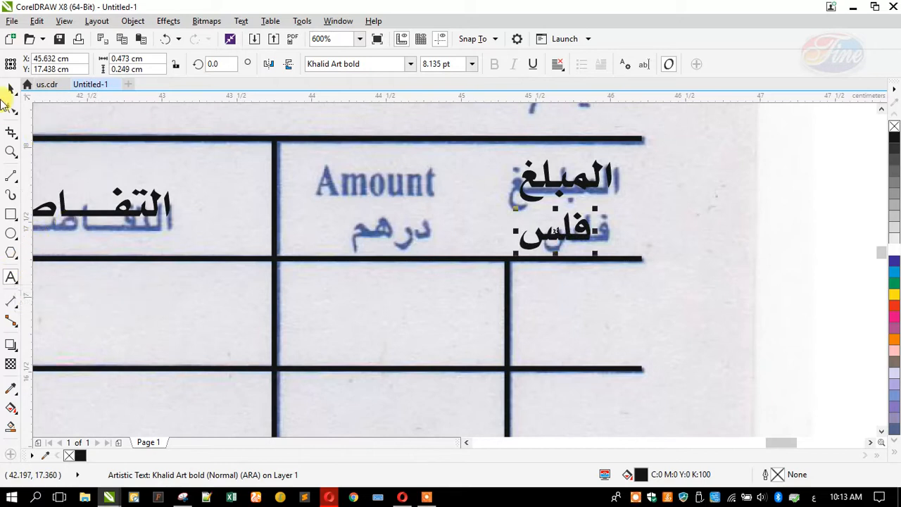
drag(514, 209, 522, 207)
shift+click(532, 181)
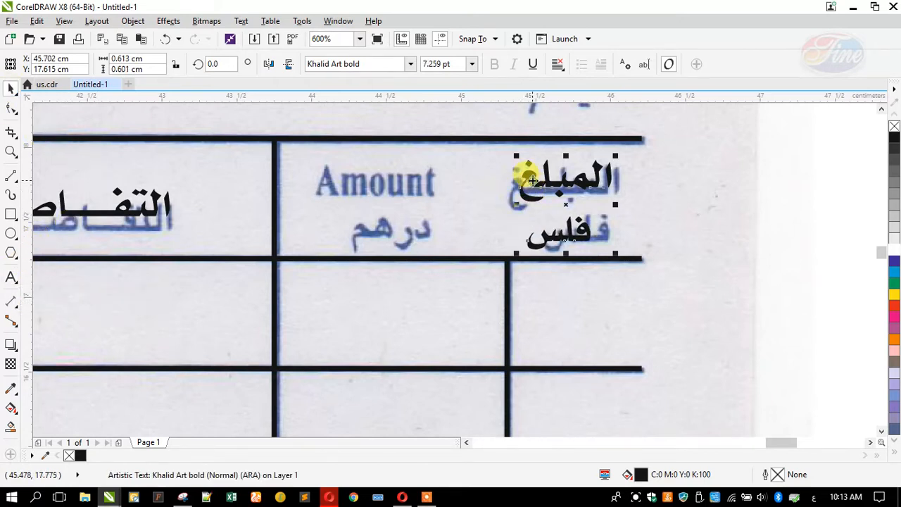
click(481, 188)
Copy فلس, retype it as درهم and place it over the printed word under Amount
drag(574, 238, 287, 265)
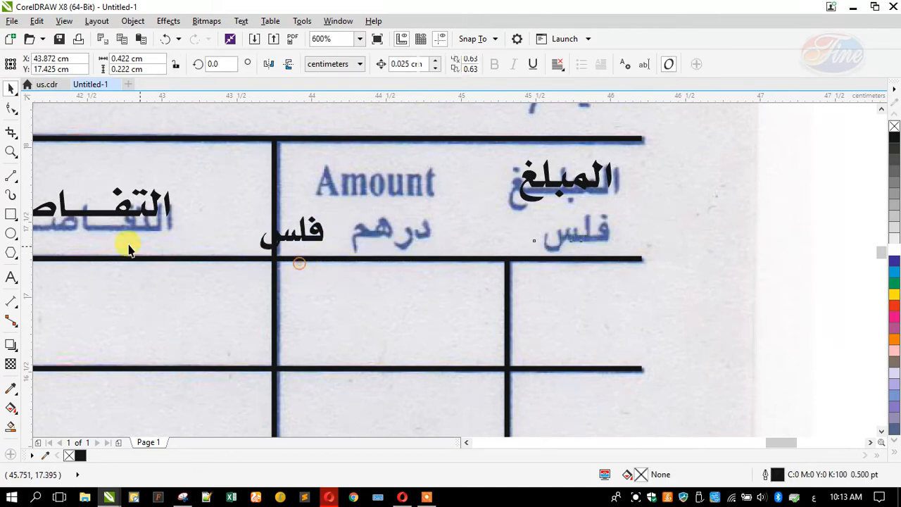
click(11, 276)
key(ctrl+a)
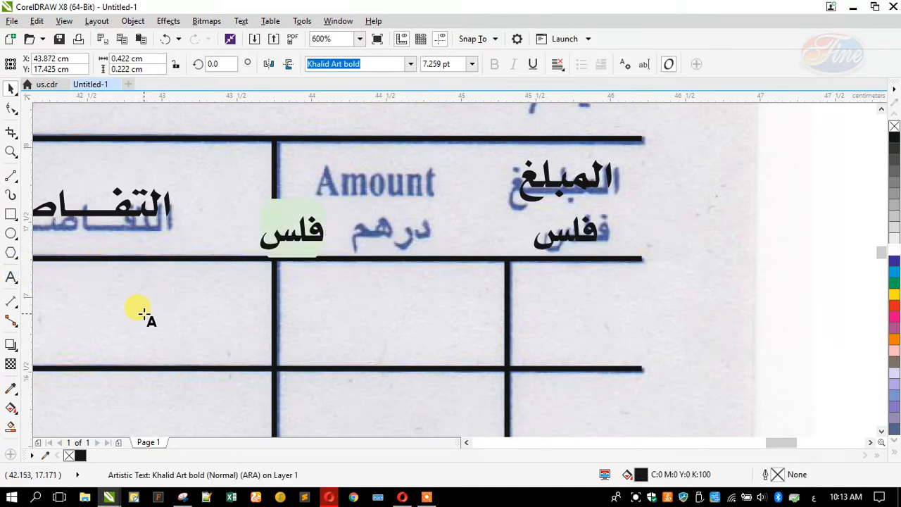
text(دهرو)
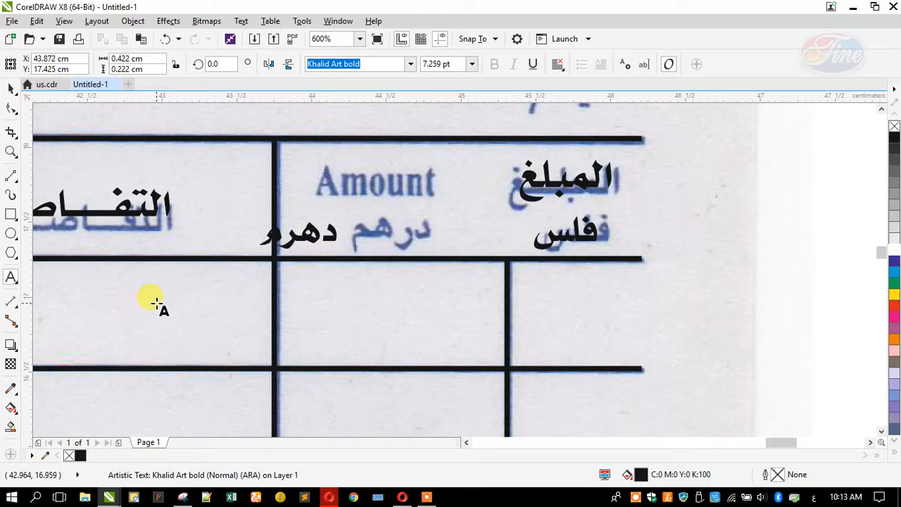
key(BackSpace)
key(BackSpace)
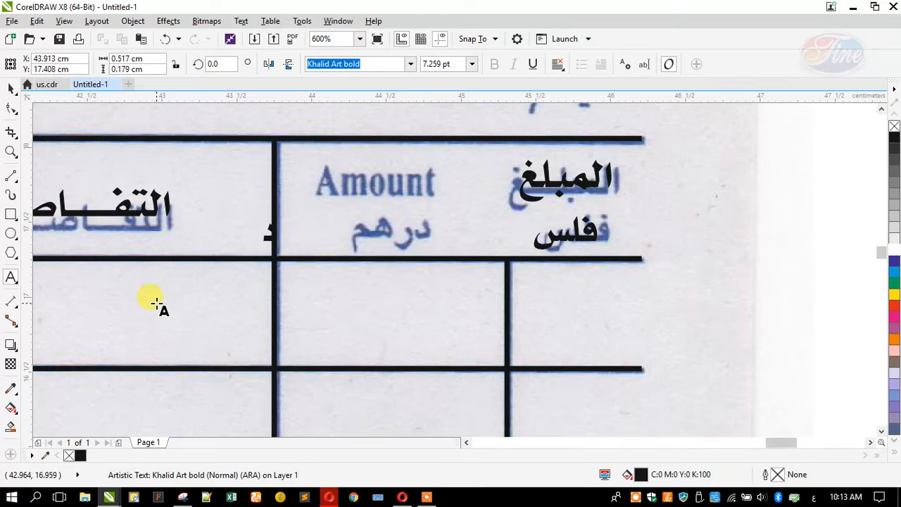
text(رهم)
click(10, 88)
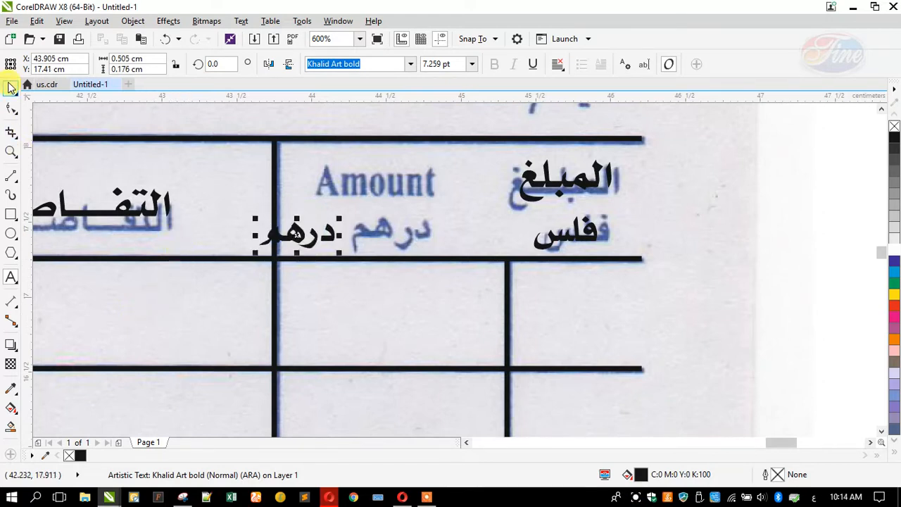
drag(294, 232, 390, 233)
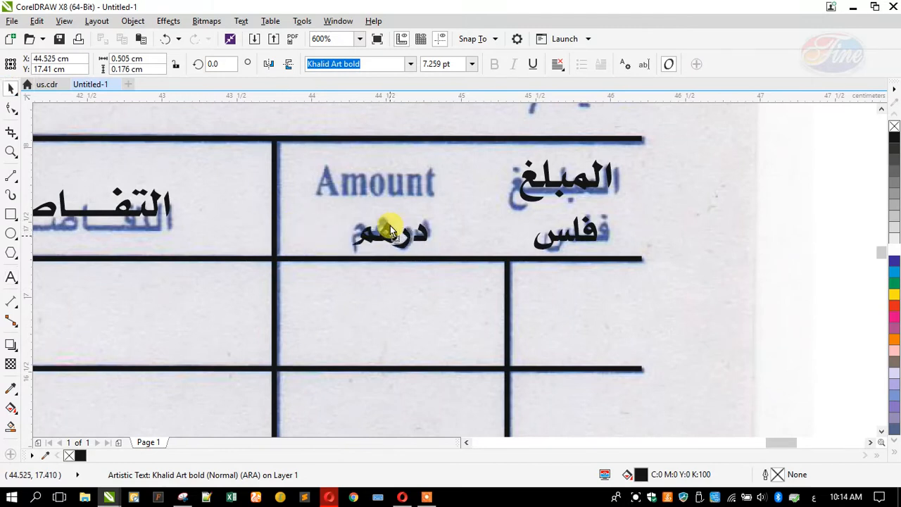
scroll(387, 225, down, 4)
drag(529, 239, 313, 257)
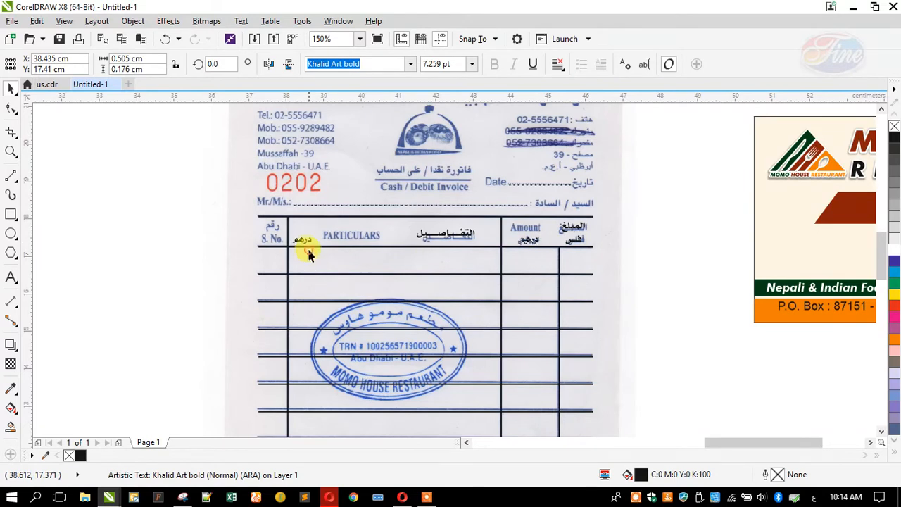
Remove the stray درهم copy and copy التفاصيل into the S. No. header cell as رقم
scroll(232, 202, up, 2)
key(ctrl+z)
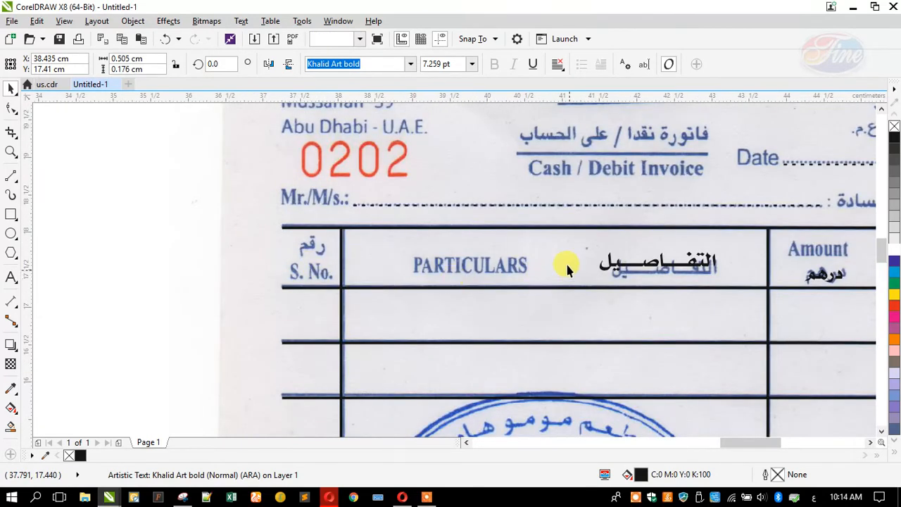
drag(614, 266, 401, 240)
right_click(401, 240)
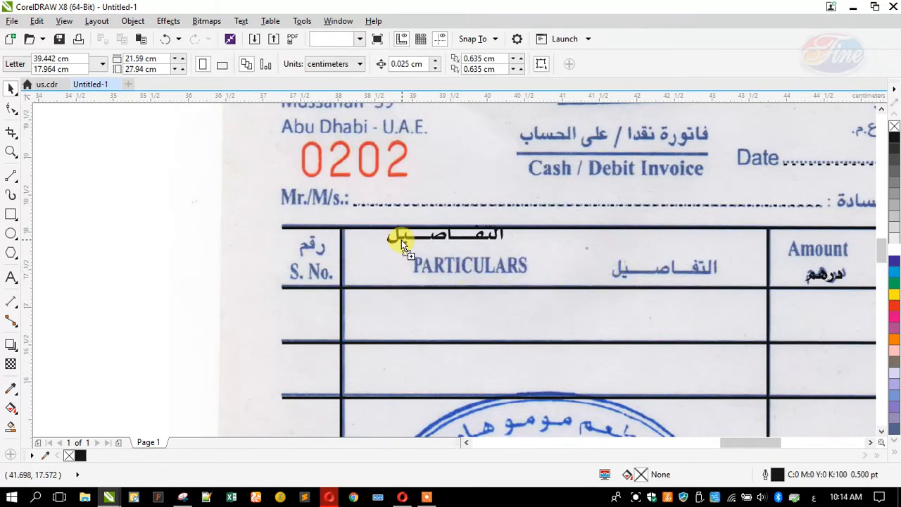
click(11, 278)
key(ctrl+a)
text(ر)
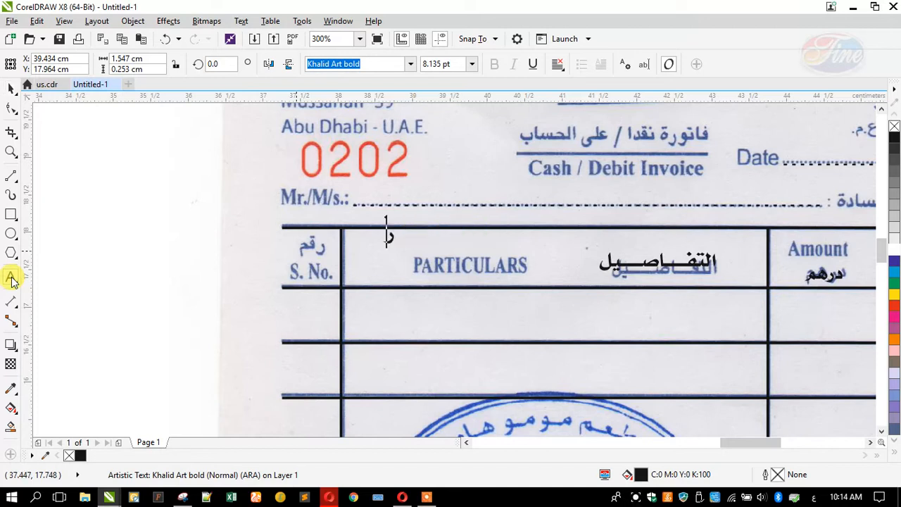
click(10, 90)
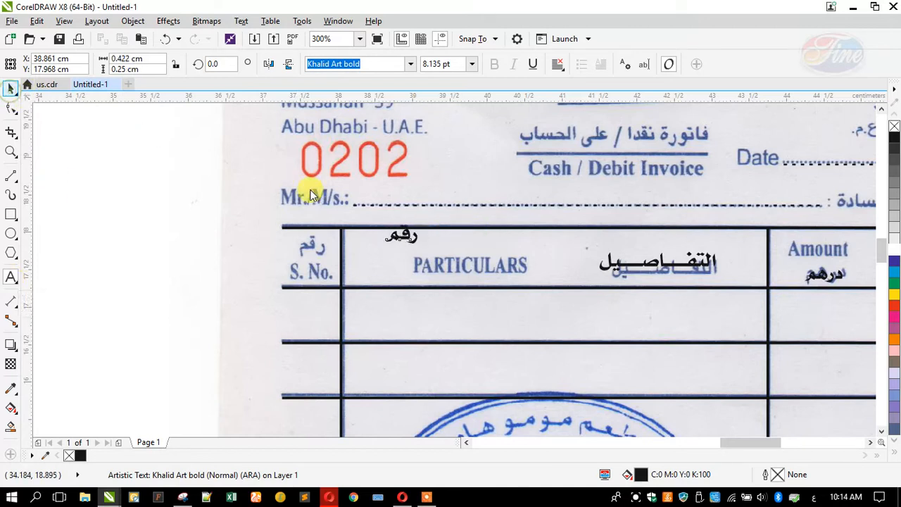
drag(382, 230, 581, 201)
scroll(236, 249, down, 1)
scroll(563, 201, up, 2)
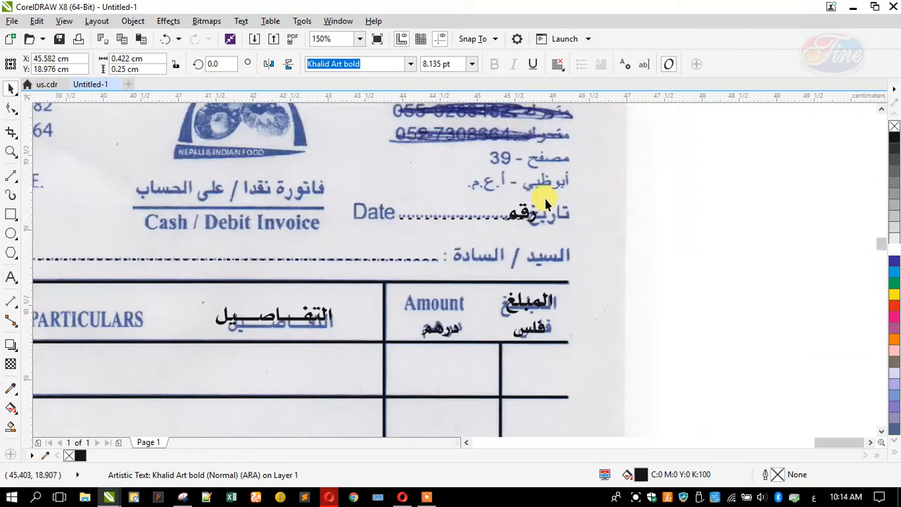
Retype the رقم text as تاريخ and place it over the scanned Date word
click(11, 277)
key(ctrl+a)
text(تاريخ)
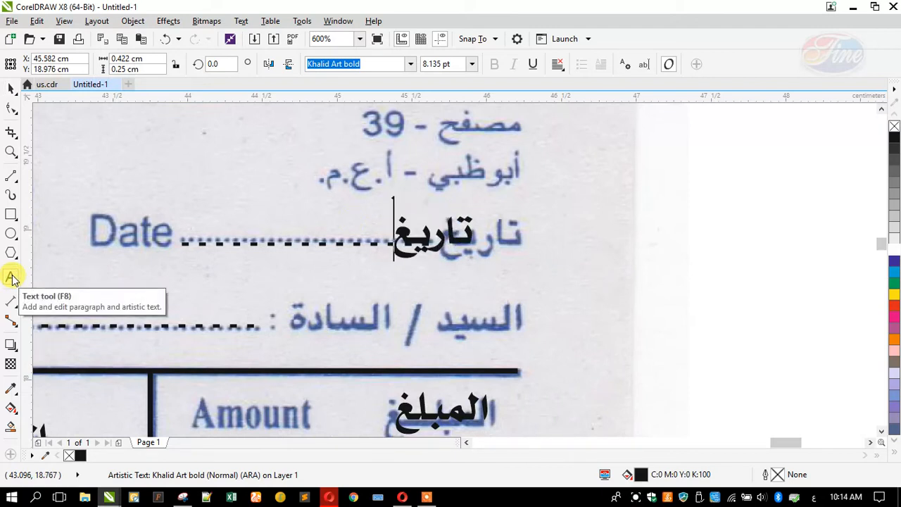
key(BackSpace)
text(خ)
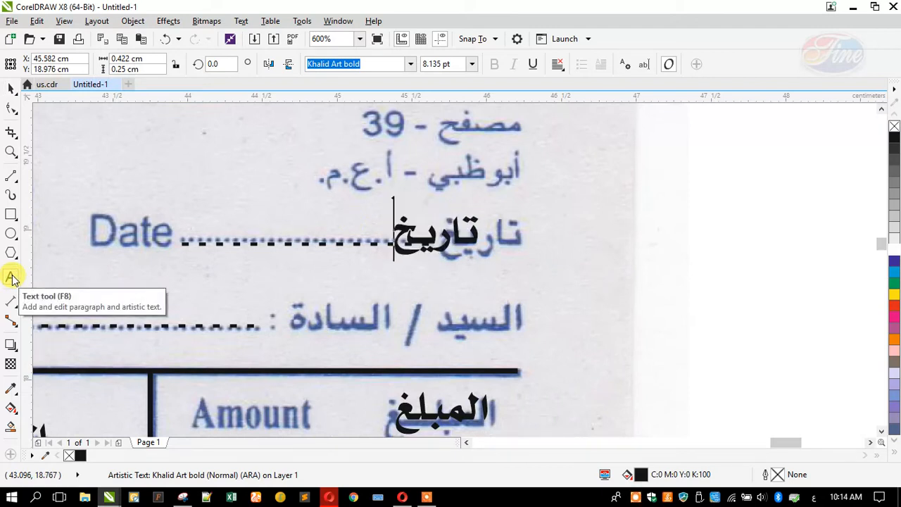
click(10, 88)
scroll(423, 235, up, 1)
drag(409, 253, 512, 348)
scroll(489, 261, down, 1)
Copy تاريخ onto the customer line as السيد /السادة, right-aligned with تاريخ
right_click(512, 348)
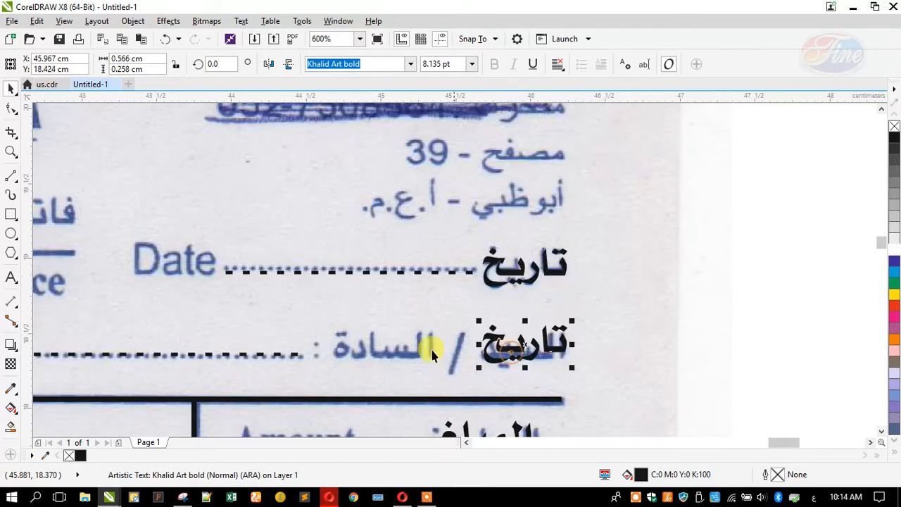
click(10, 277)
text(السيد)
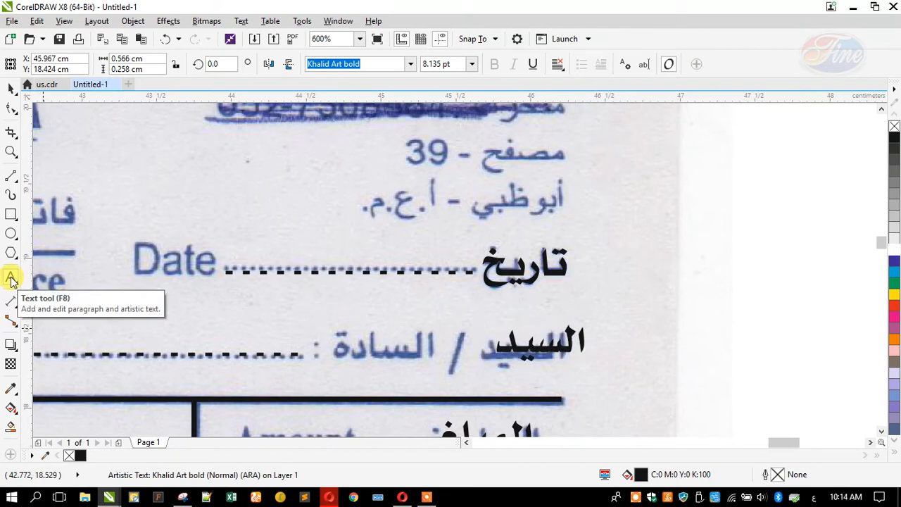
text( /السا)
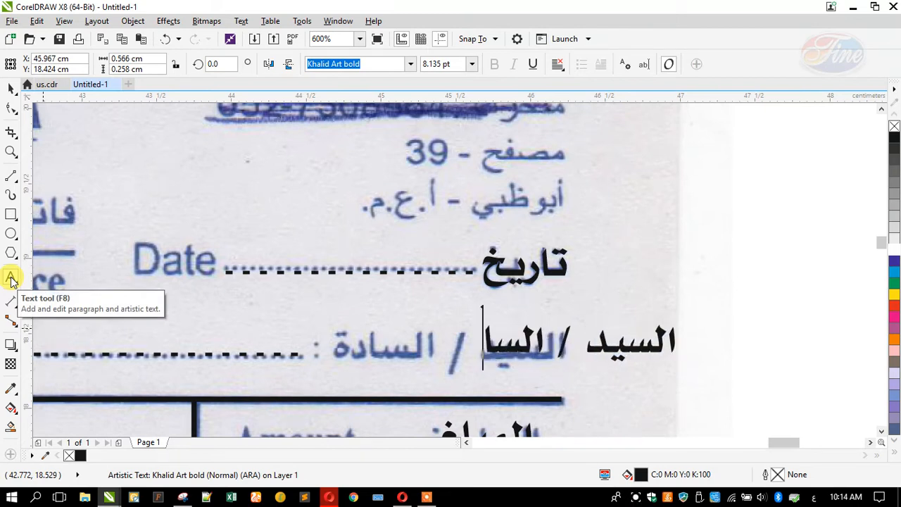
text(دة)
click(7, 92)
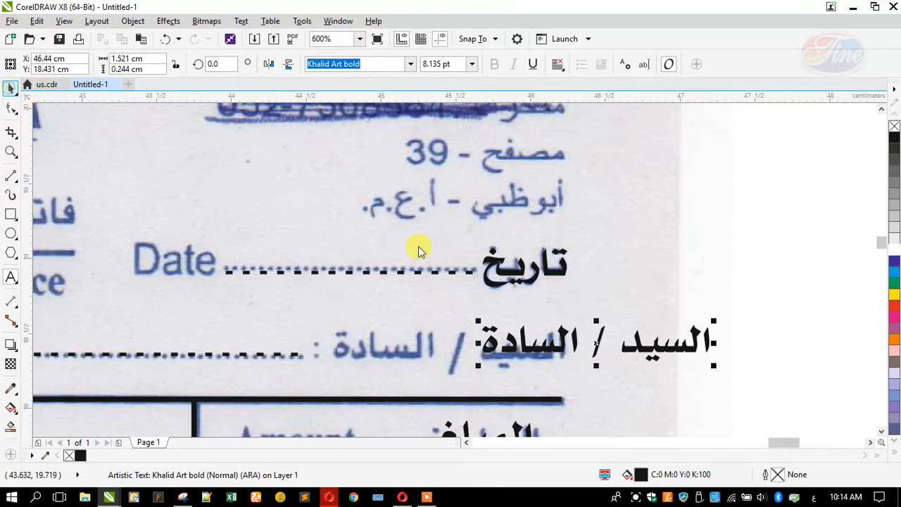
shift+click(489, 258)
key(r)
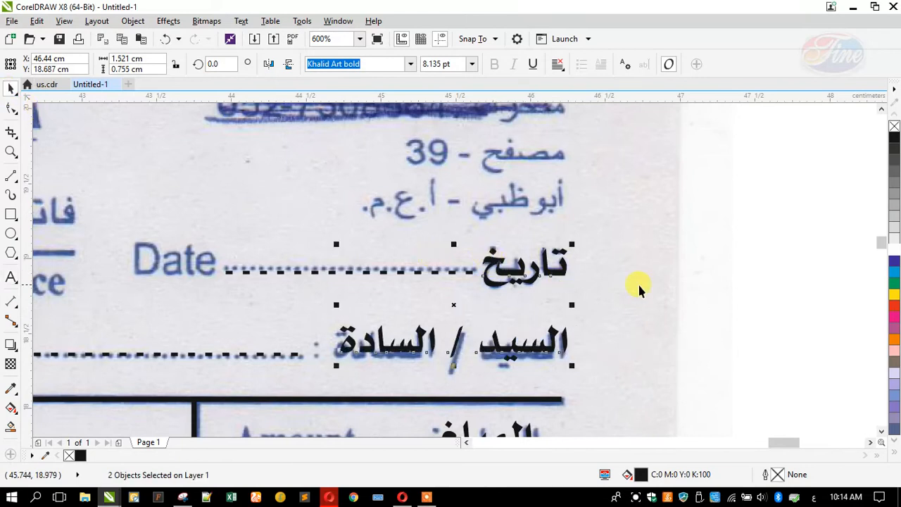
Copy the dotted Date line down onto the customer line and move the Total text up beside 0202
drag(468, 271, 313, 356)
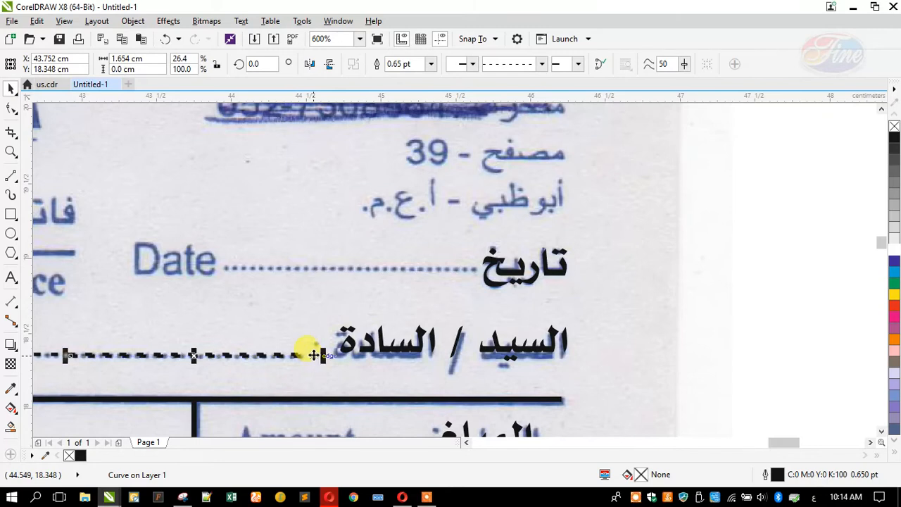
scroll(534, 242, down, 4)
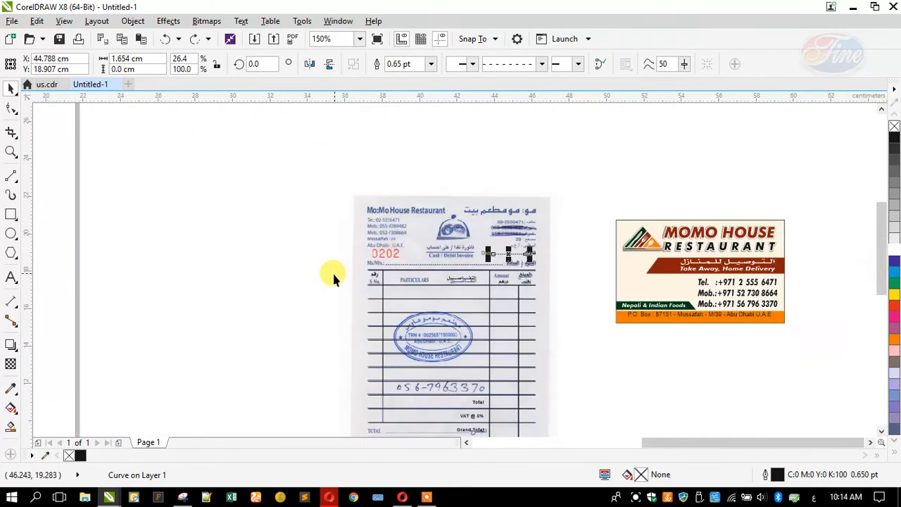
click(333, 278)
scroll(370, 295, down, 1)
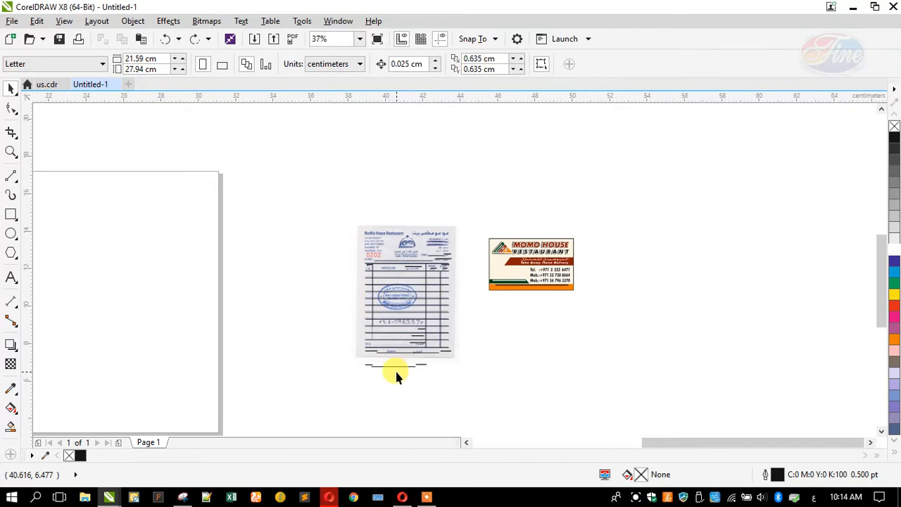
scroll(397, 374, up, 1)
drag(343, 362, 338, 138)
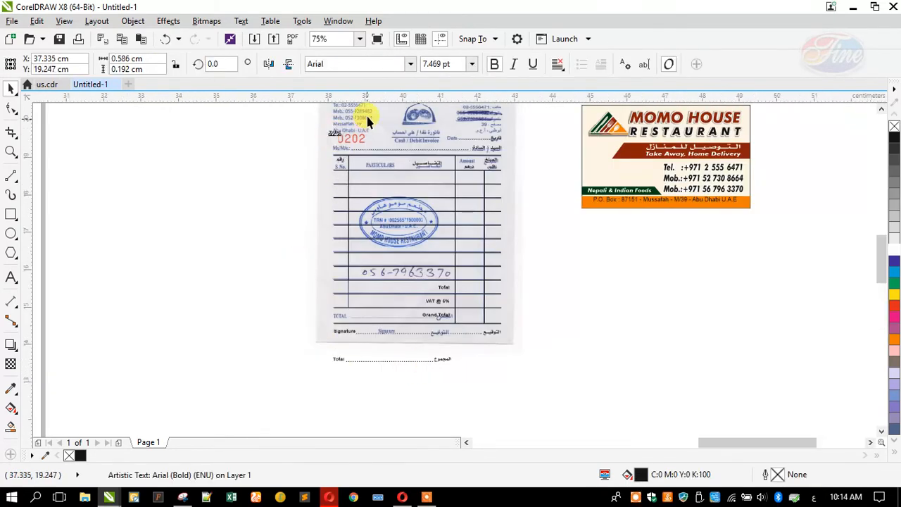
scroll(352, 130, up, 2)
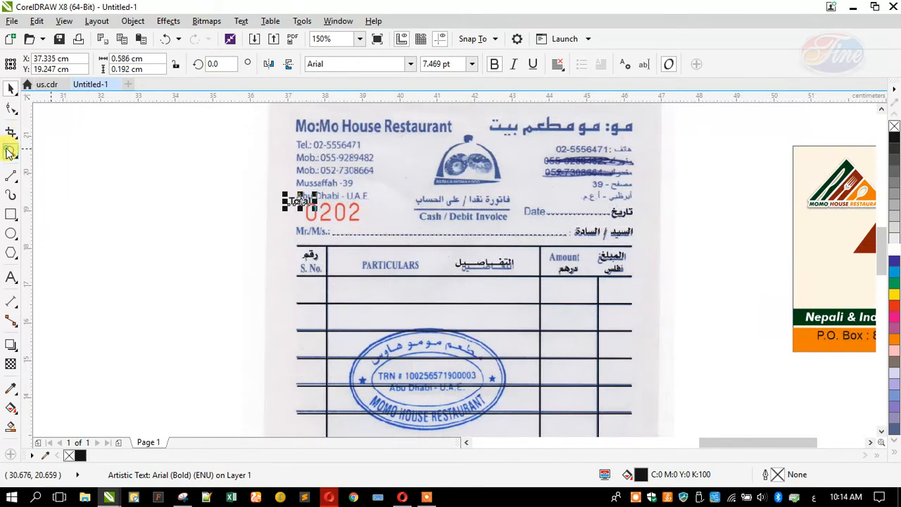
Zoom in on the invoice header, retype the Total text as Mr./M/s and place it on the printed line
click(10, 152)
drag(240, 167, 701, 281)
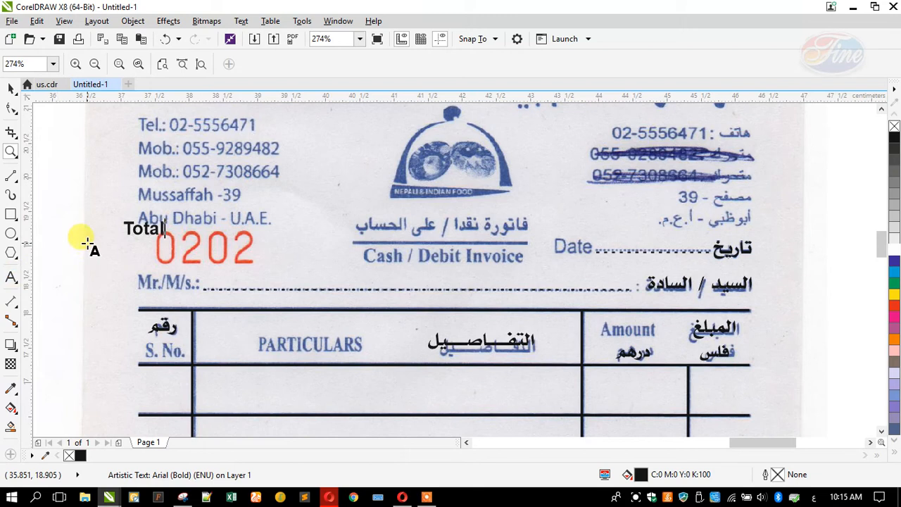
key(ctrl+a)
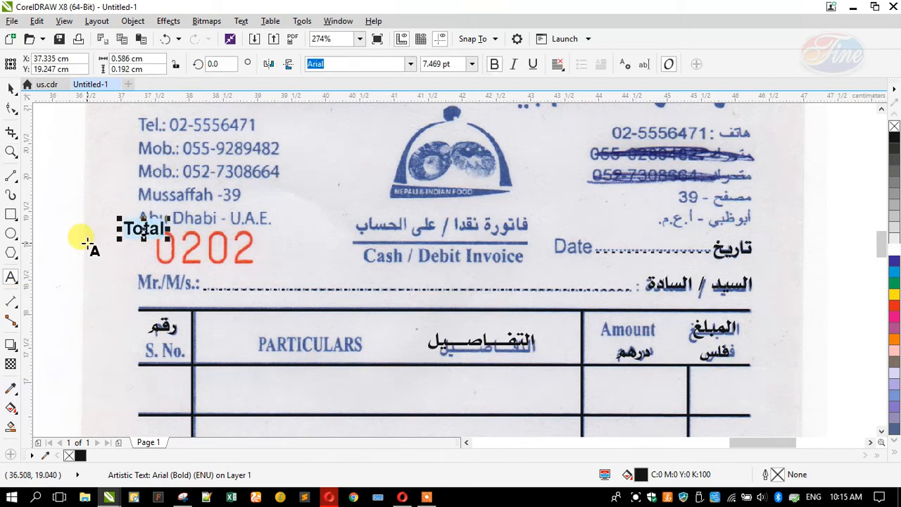
text(Mr./M/s)
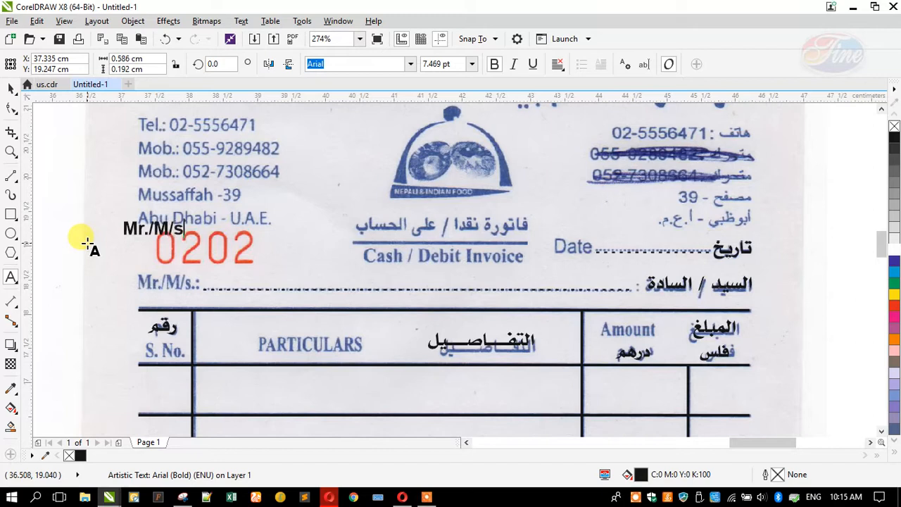
click(10, 90)
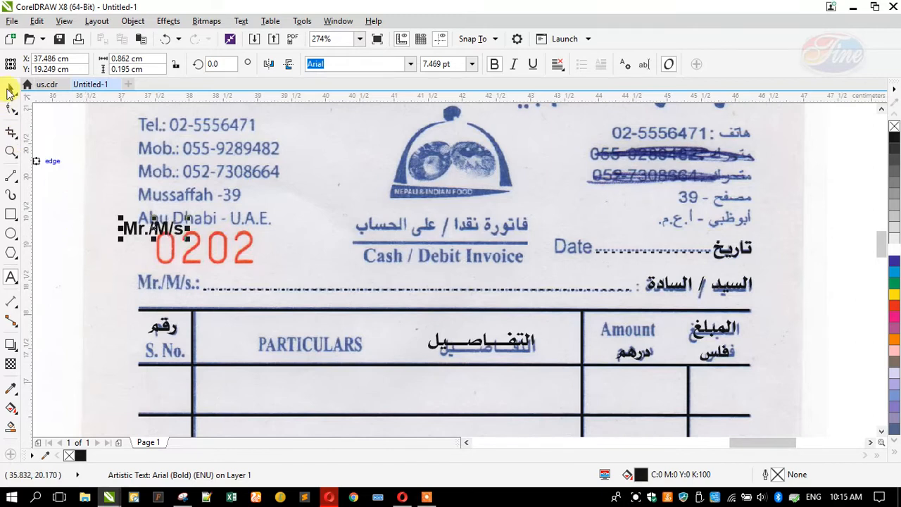
drag(138, 227, 569, 259)
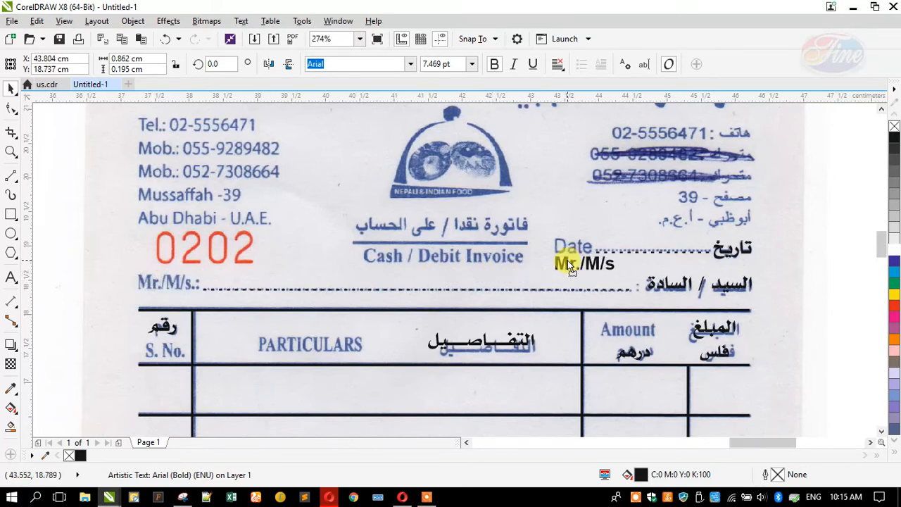
Retype the copied Mr./M/s text as Date
click(12, 277)
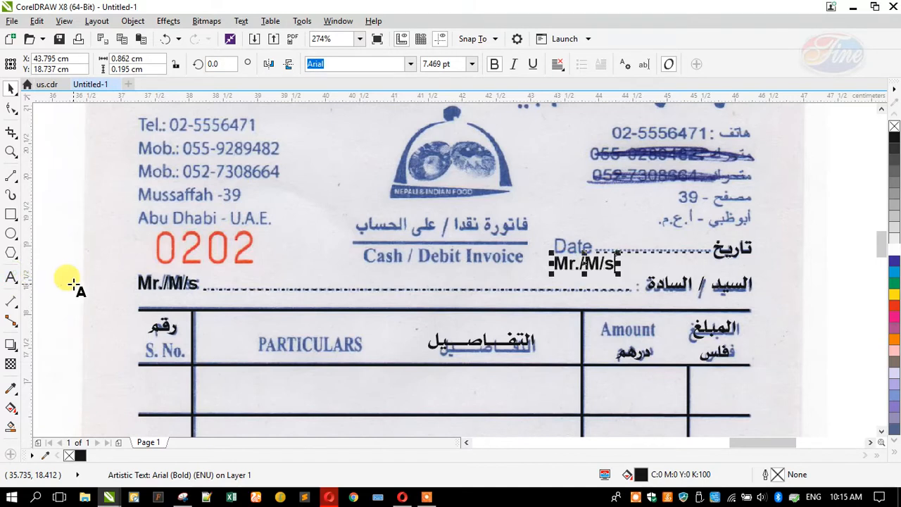
text(Date)
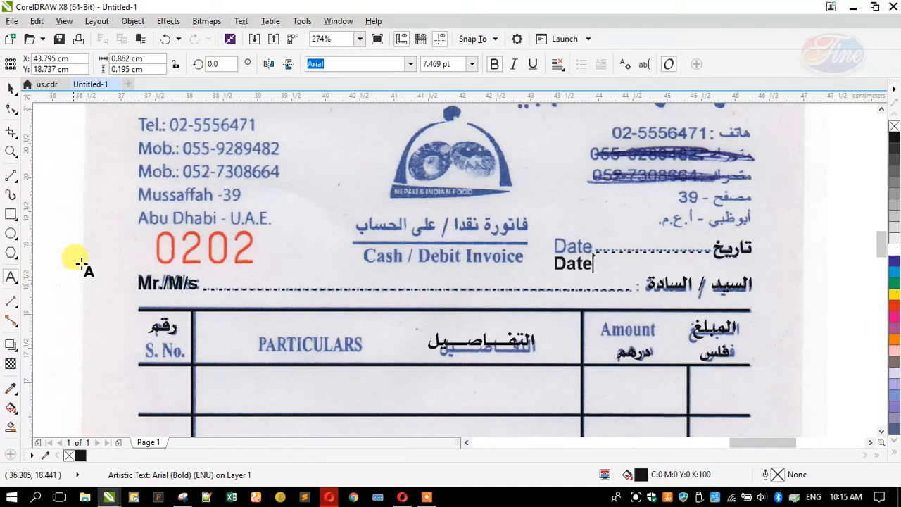
key(Escape)
click(12, 87)
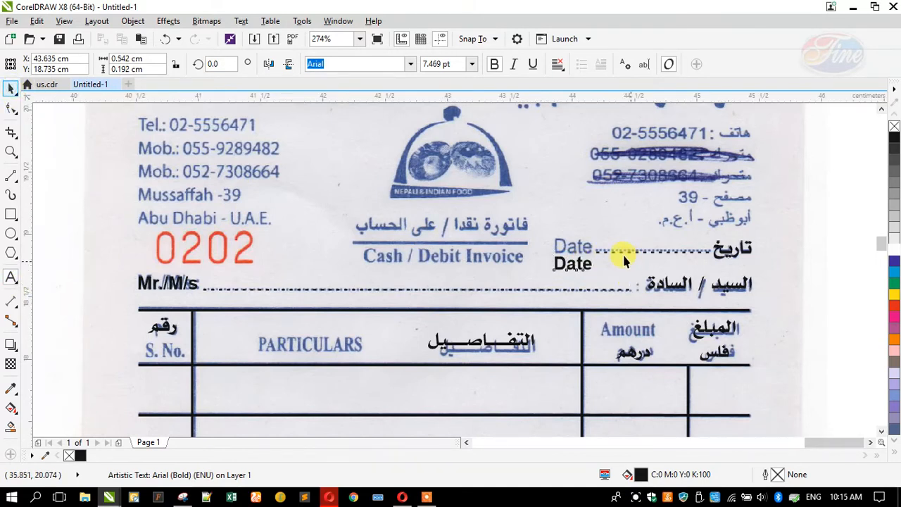
scroll(622, 253, up, 2)
shift+click(613, 251)
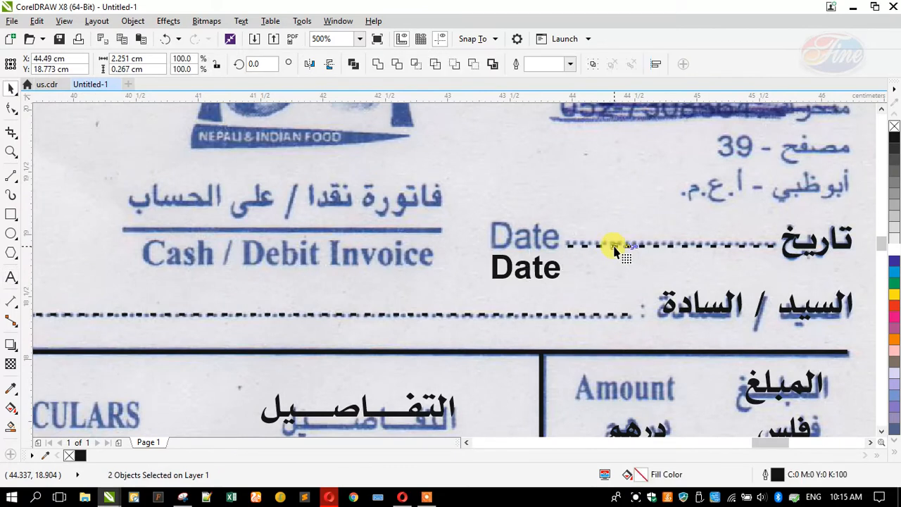
key(m)
Bottom-align Date with the dotted Date line and place it over the printed Date
click(10, 88)
click(553, 269)
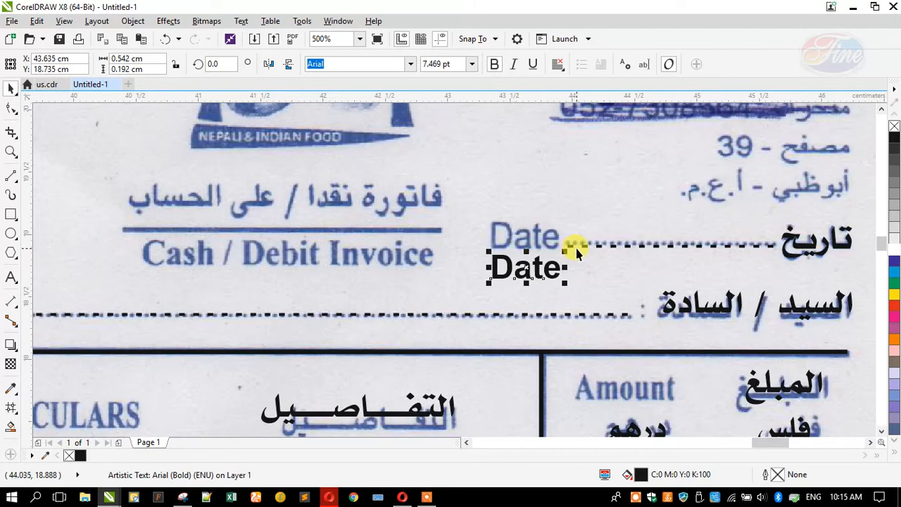
shift+click(581, 245)
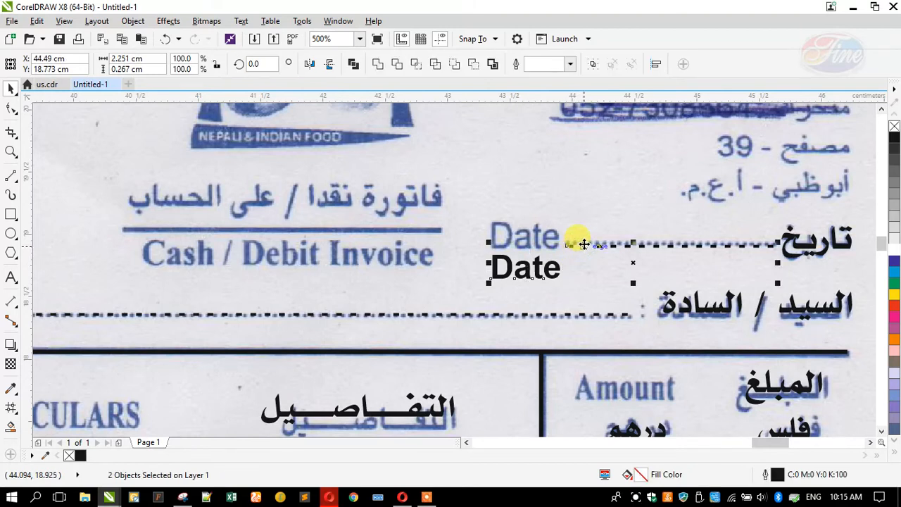
key(b)
click(509, 277)
scroll(619, 250, down, 1)
drag(572, 252, 396, 274)
Retype the copied Date label as TAX INVOICE and move it onto the Cash / Debit Invoice line
scroll(422, 256, up, 1)
click(11, 279)
key(ctrl+a)
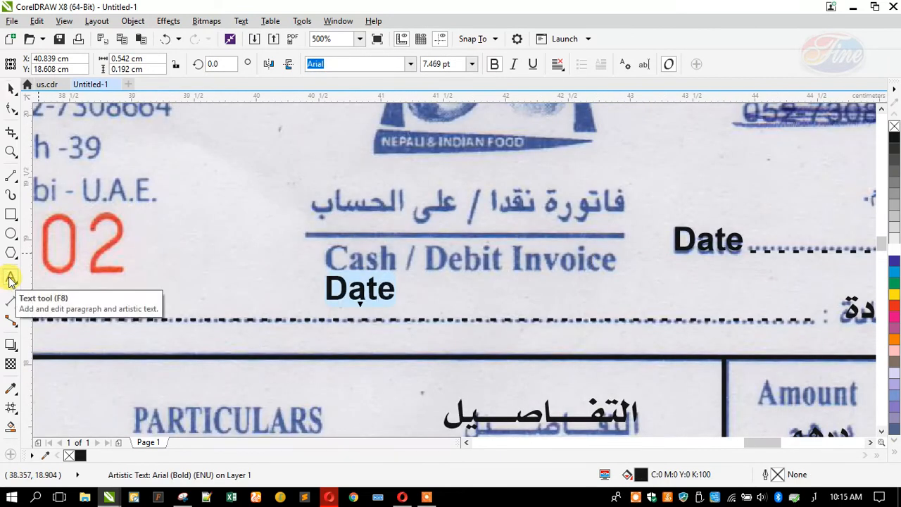
text(T)
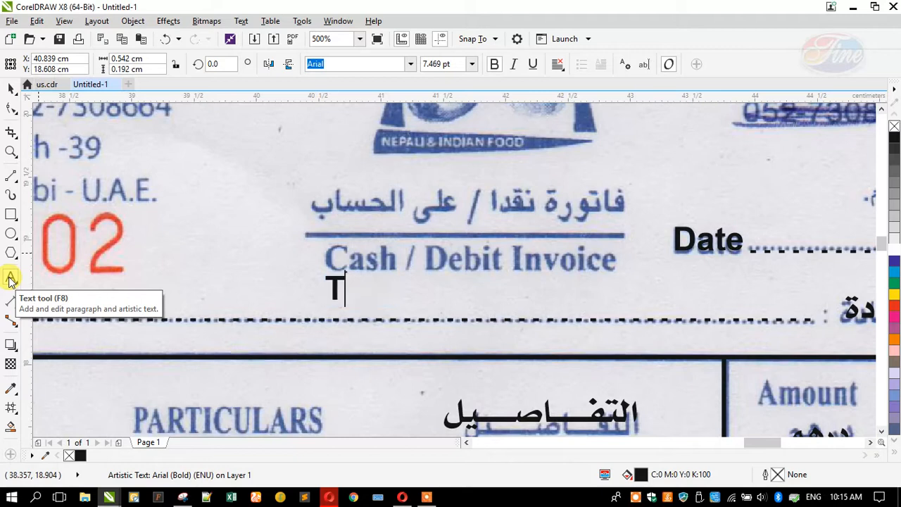
text(AXT)
key(BackSpace)
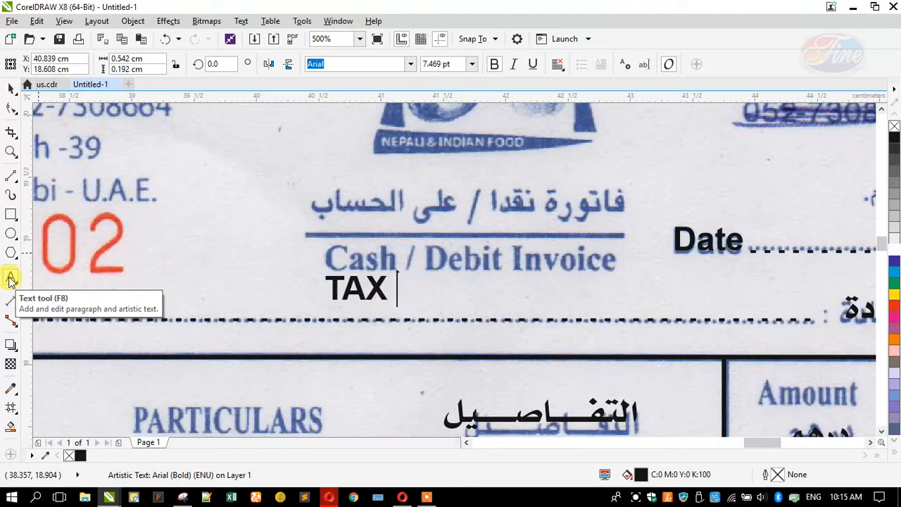
text(INVOICE)
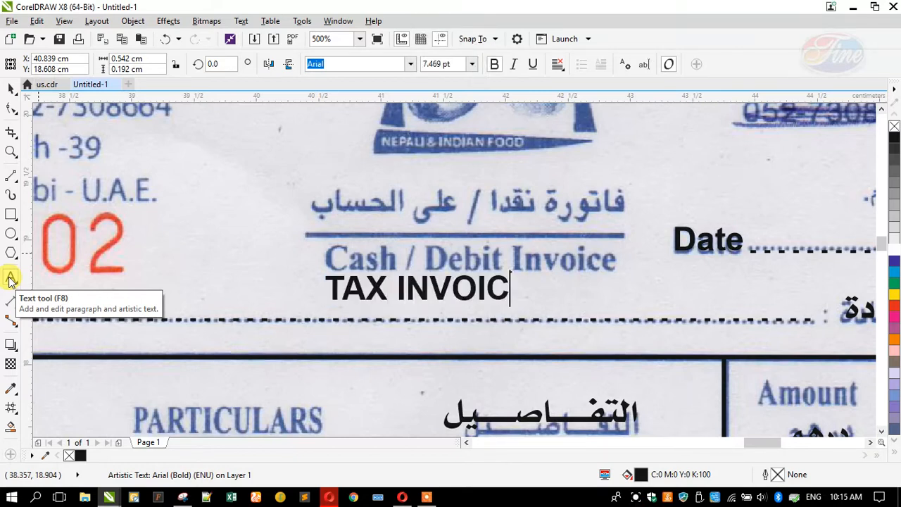
click(11, 151)
click(9, 87)
drag(402, 296, 422, 242)
Add the Arabic heading فاتورة الضريبية centred above TAX INVOICE, then enlarge TAX INVOICE slightly
scroll(439, 266, down, 2)
click(654, 294)
right_click(422, 241)
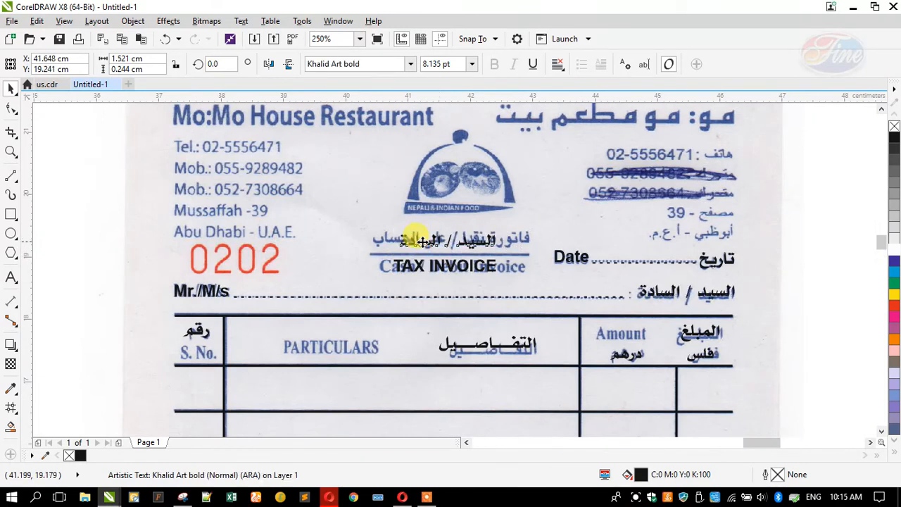
scroll(422, 241, up, 2)
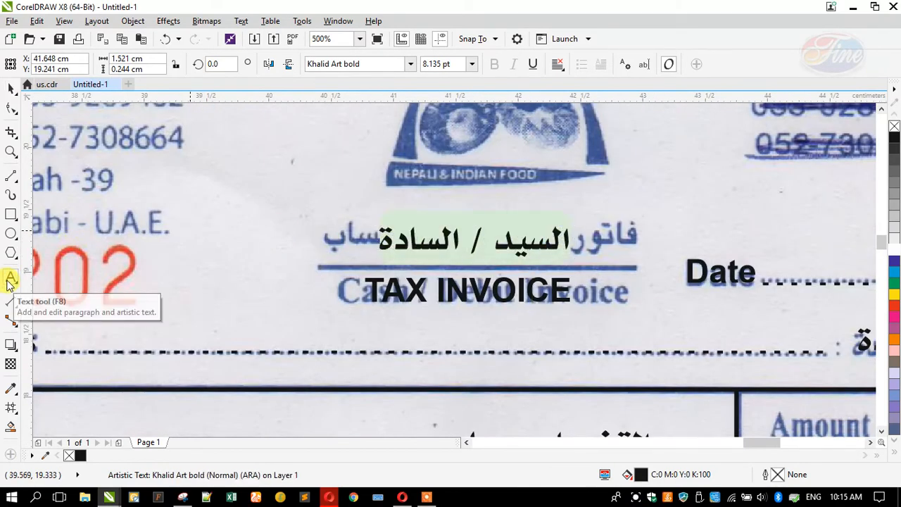
text(ت)
text(اتورة ال)
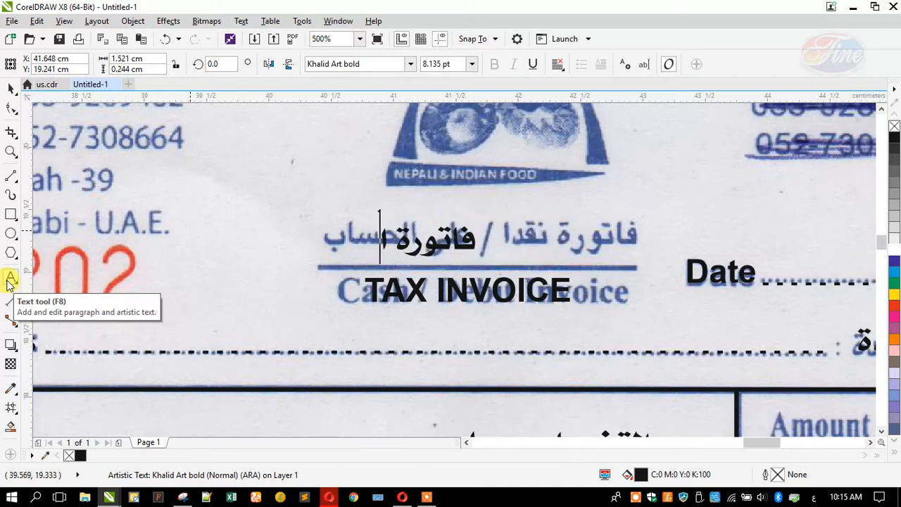
text(ضري)
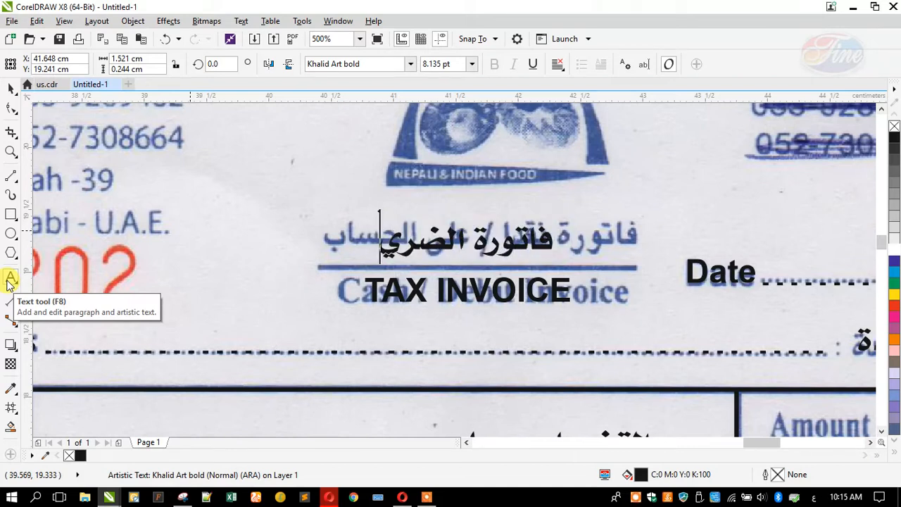
text(بية)
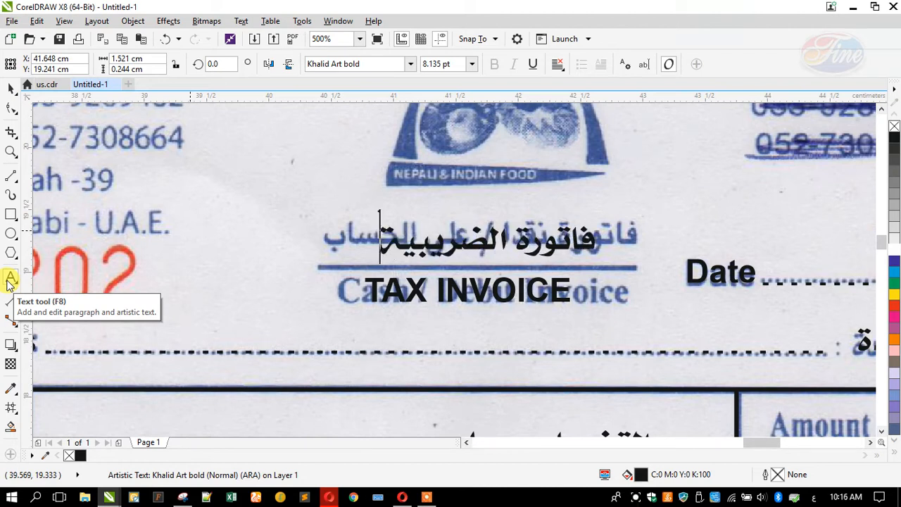
click(11, 87)
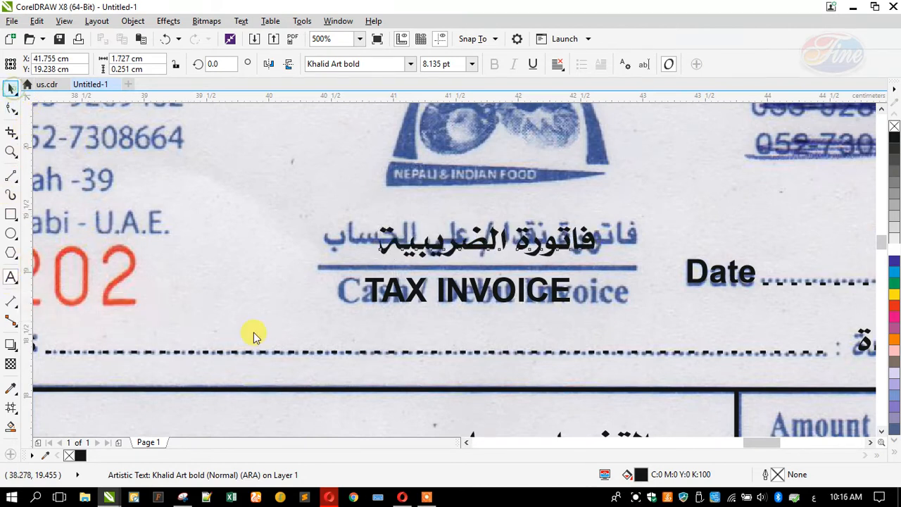
shift+click(385, 296)
key(c)
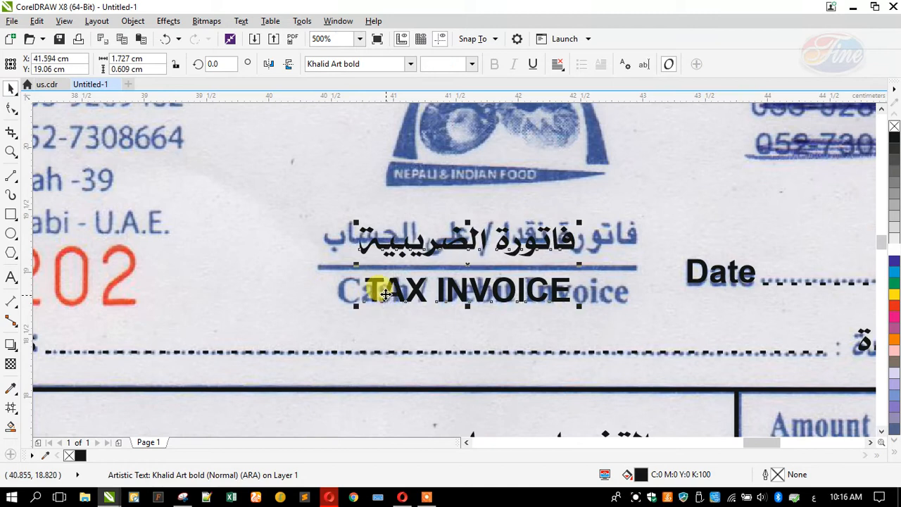
click(310, 281)
click(366, 282)
drag(352, 268, 354, 265)
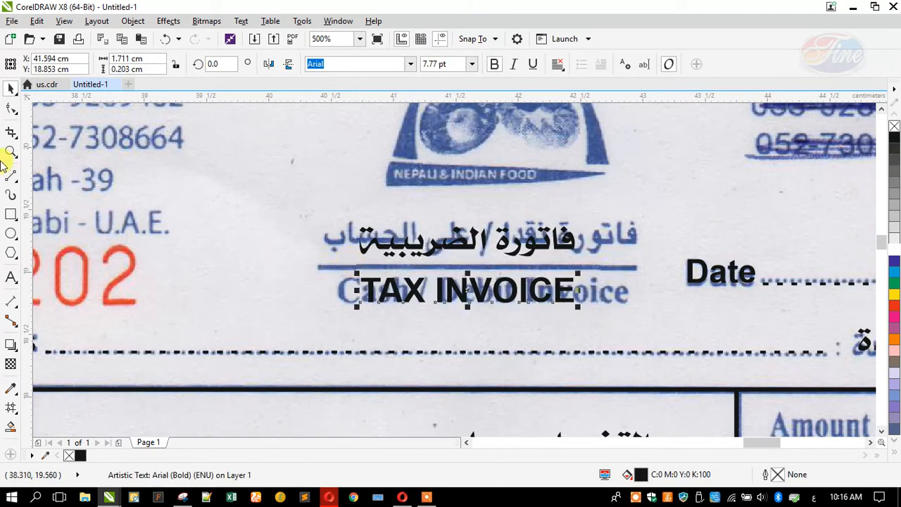
Draw a freehand line along the scanned underline below the Arabic heading
click(391, 266)
key(F5)
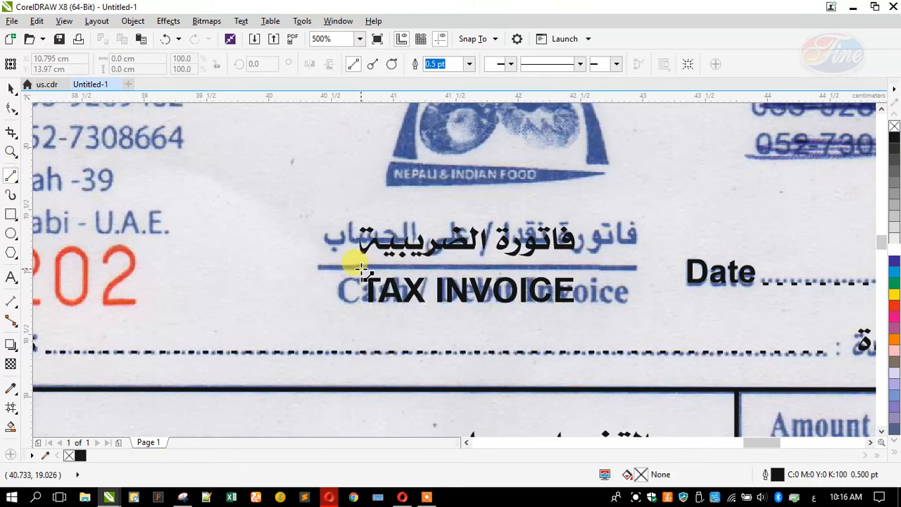
click(447, 268)
click(574, 266)
Set the line's outline width to 1.0 pt and stretch its left end to match the scan
key(F12)
key(Return)
text(1)
key(Return)
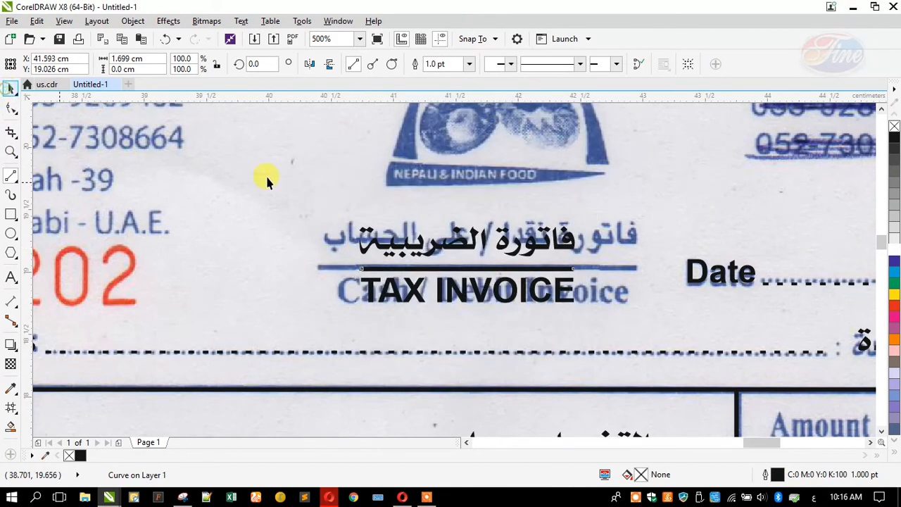
scroll(372, 261, up, 3)
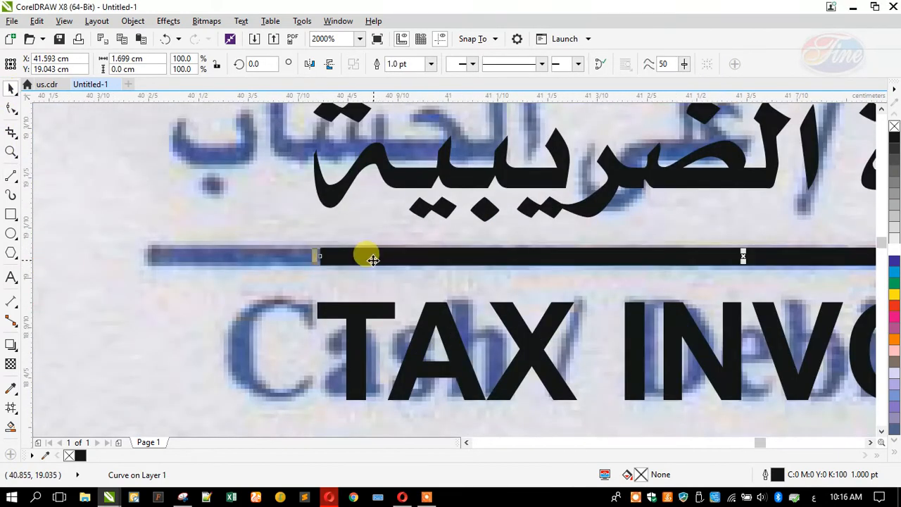
drag(315, 259, 304, 260)
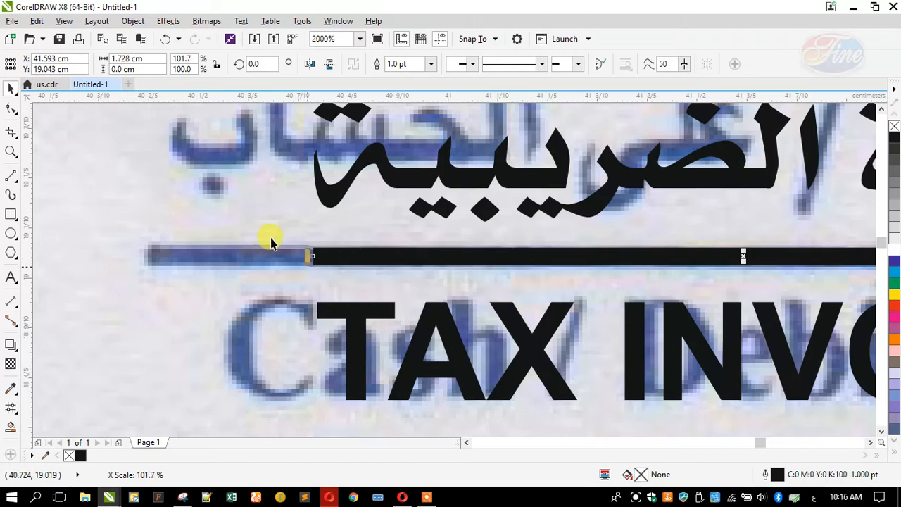
scroll(321, 287, down, 3)
scroll(402, 266, down, 2)
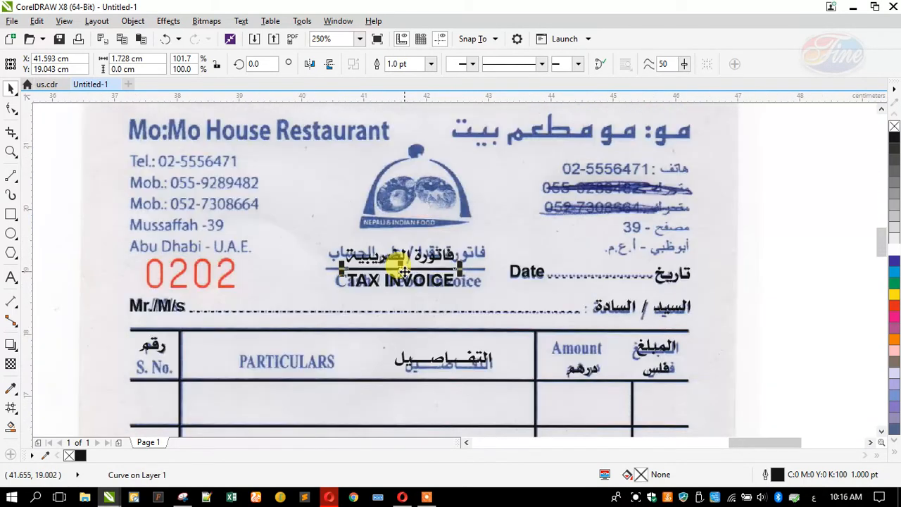
click(162, 305)
Copy the Mr./M/s text beside 0202 and change it to a bold No: label
drag(157, 275, 156, 274)
right_click(157, 273)
click(10, 280)
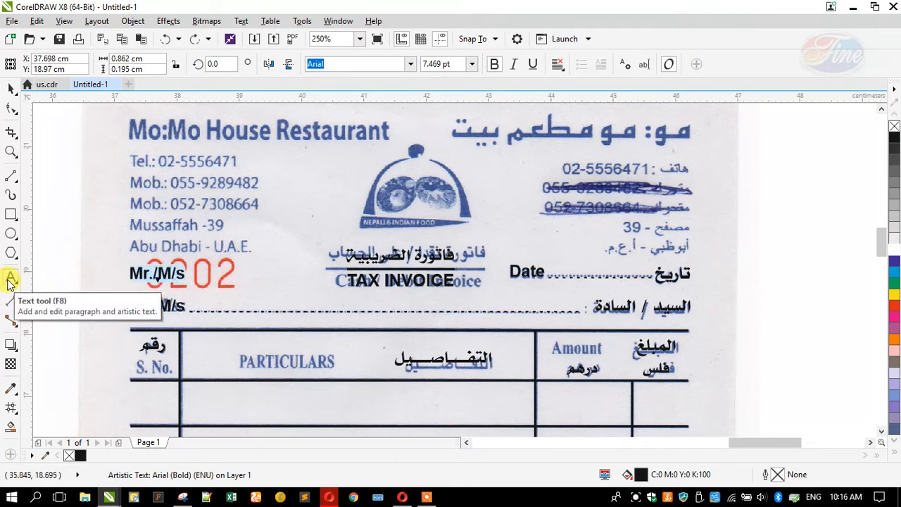
text(No:)
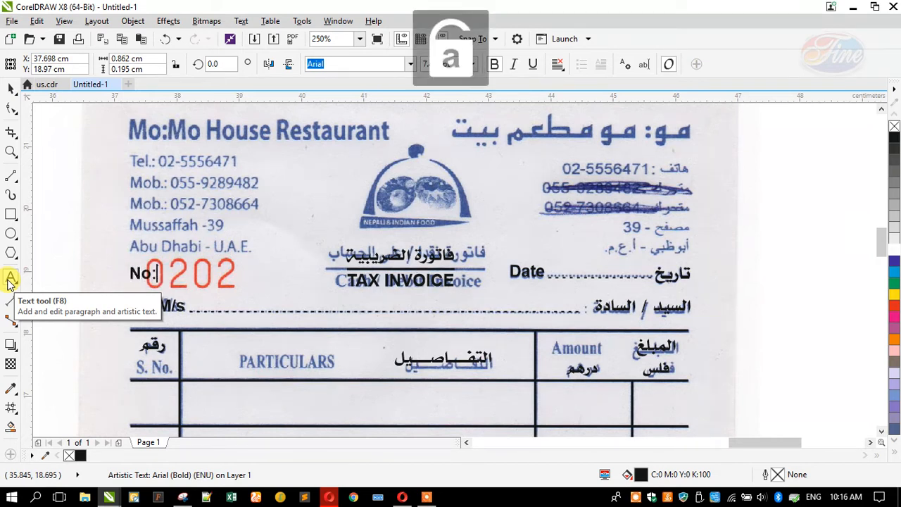
key(Escape)
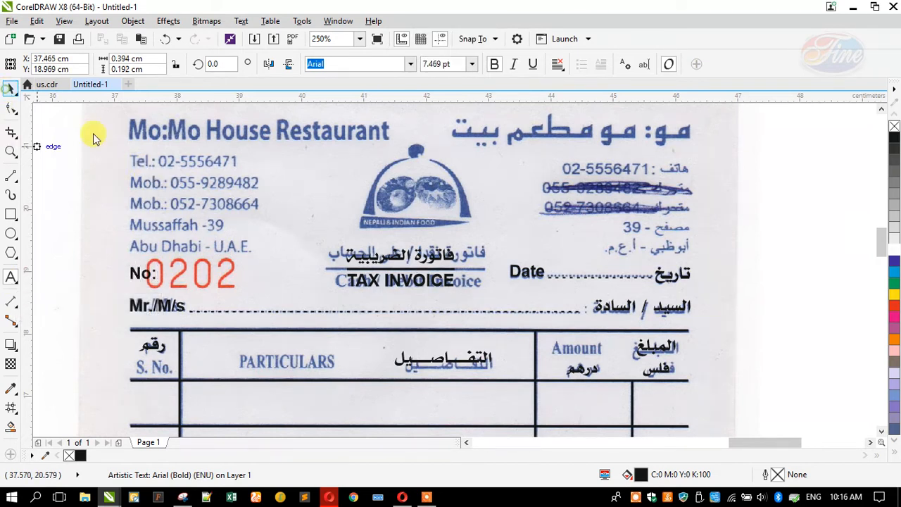
scroll(296, 197, down, 2)
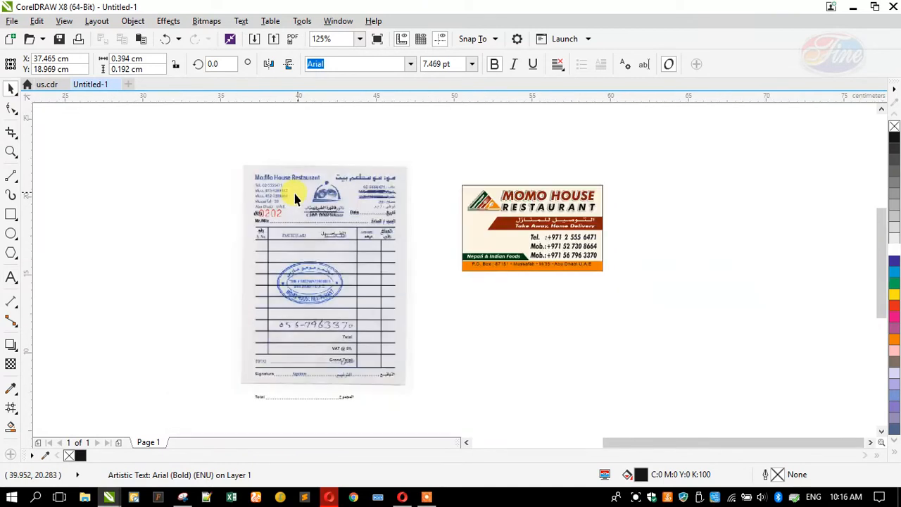
Move another copy of the Mr./M/s text onto the PARTICULARS row
click(161, 228)
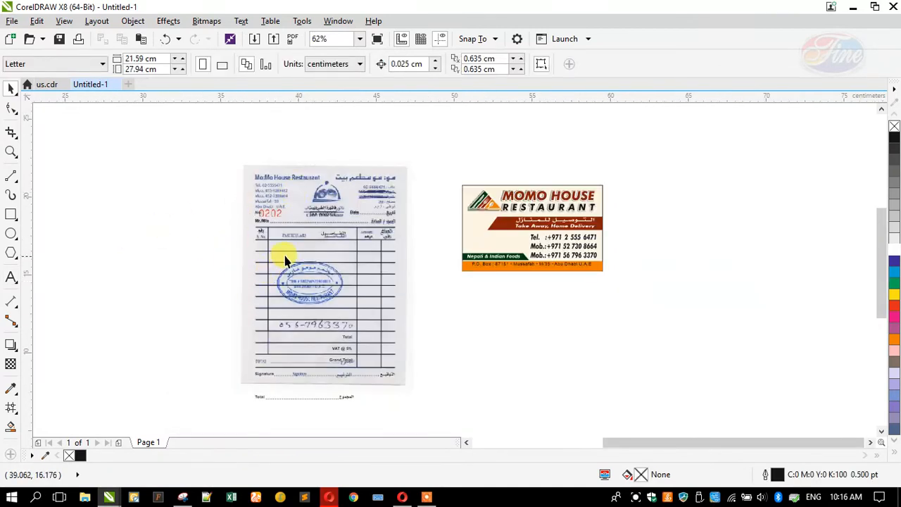
scroll(279, 234, up, 2)
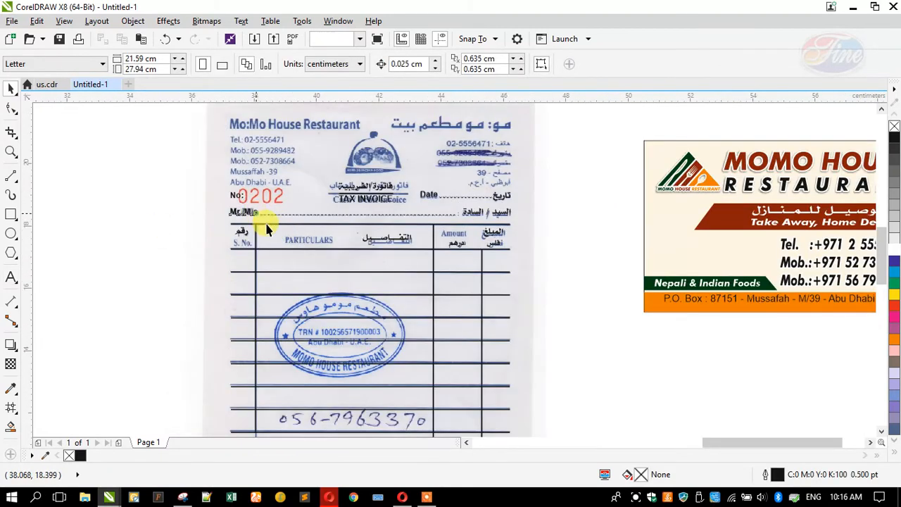
drag(266, 229, 301, 245)
scroll(261, 228, up, 4)
Retype the moved text as S.No. and place it in the S. No. column
click(10, 278)
text(S.No.)
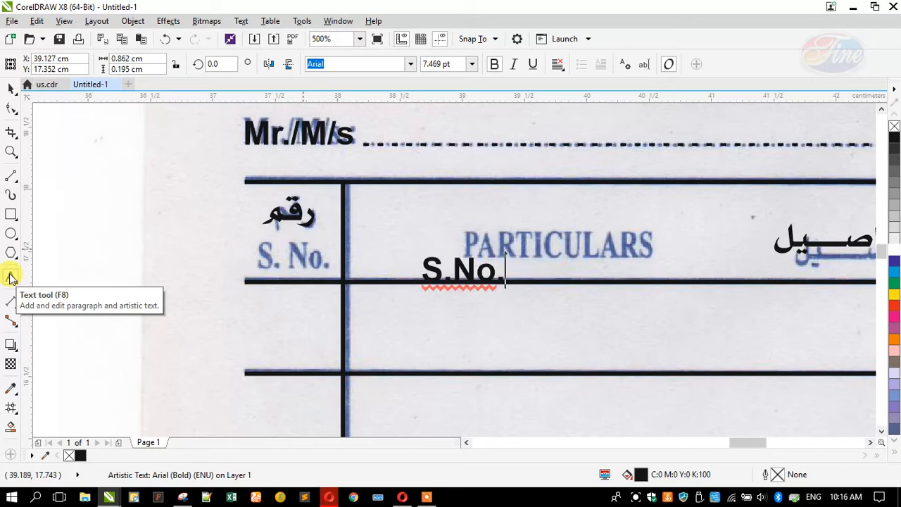
click(11, 86)
drag(458, 269, 439, 256)
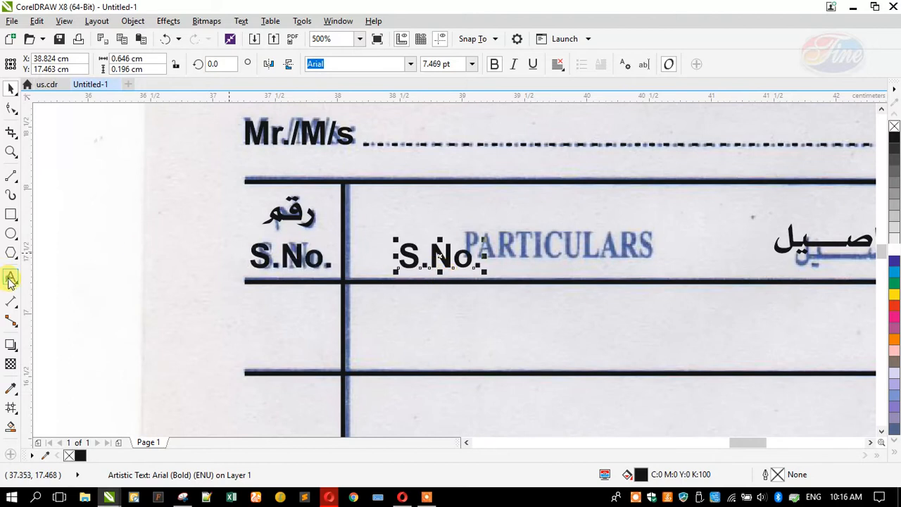
Create a PARTICULARS heading and place it over the scanned PARTICULARS label
text(p)
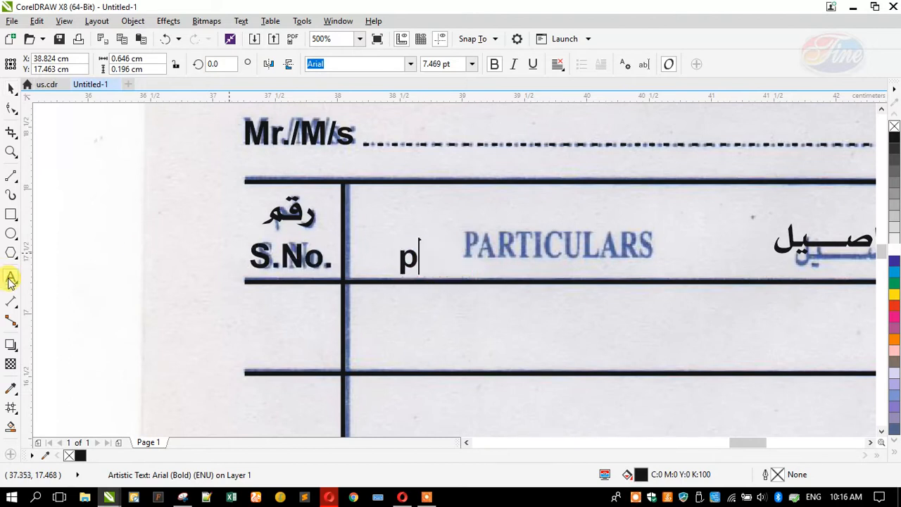
key(BackSpace)
key(Caps_Lock)
text(PARTICULARS)
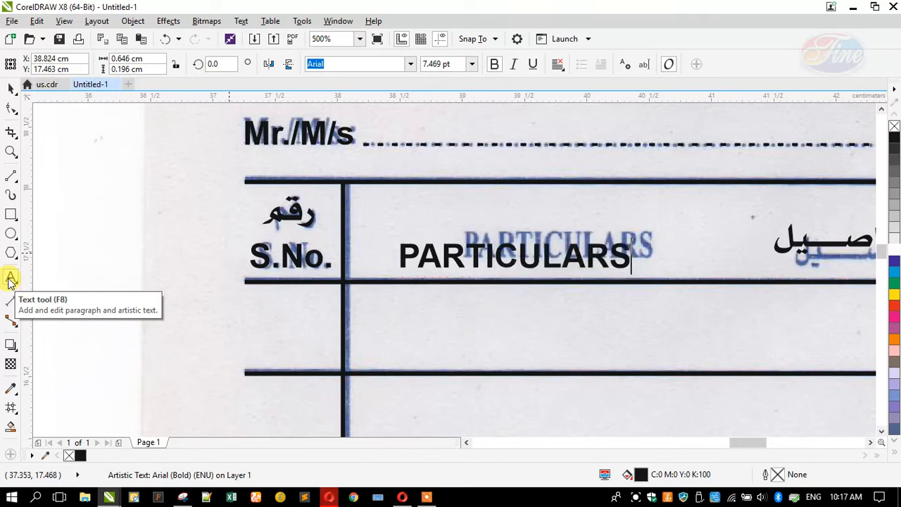
click(10, 280)
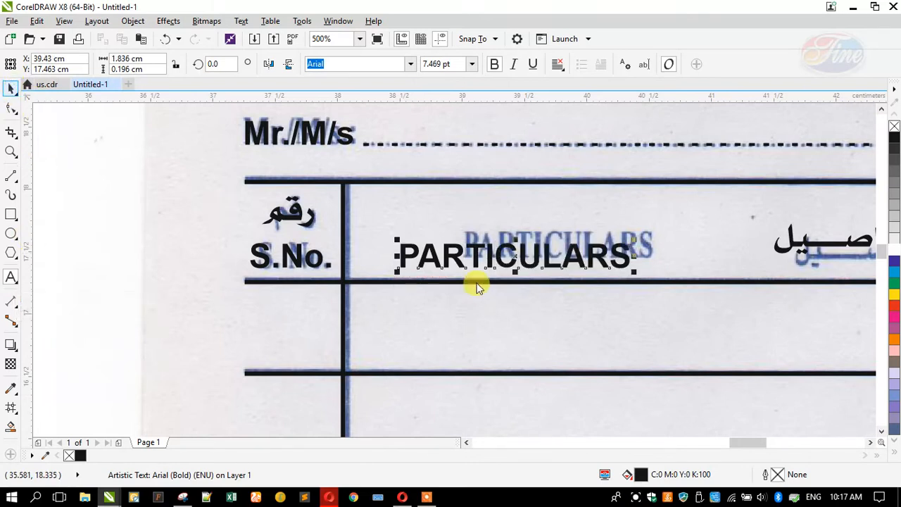
drag(450, 255, 500, 249)
Move a text copy to the Amount column, retype it as Amount, and align it to the scan
scroll(376, 228, down, 2)
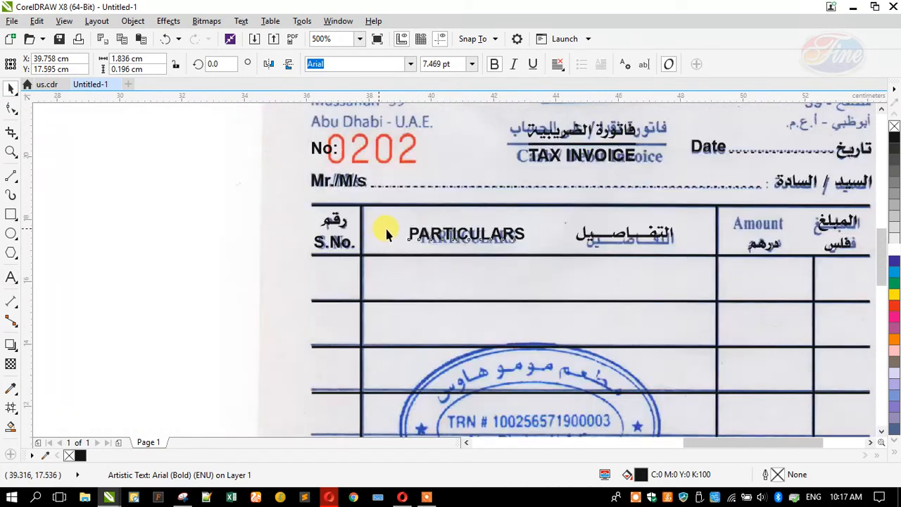
scroll(386, 233, down, 3)
drag(399, 227, 622, 218)
scroll(622, 217, up, 3)
click(10, 277)
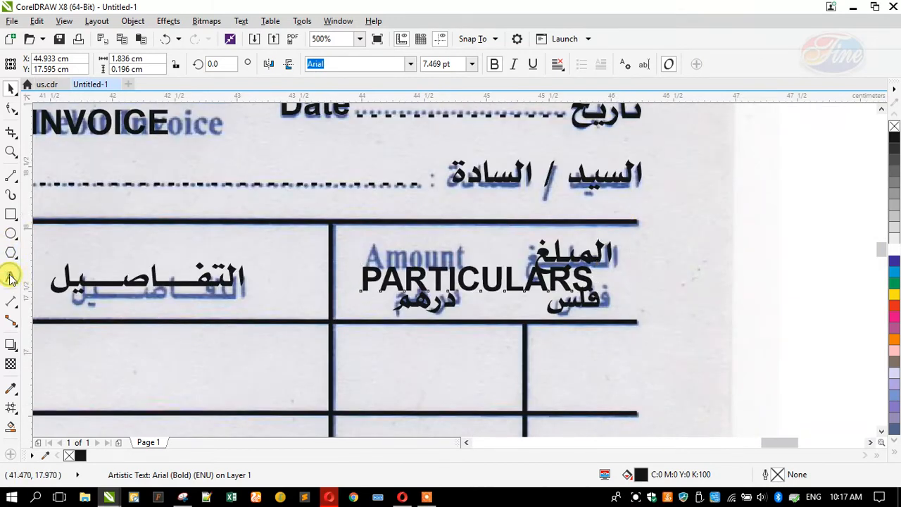
text(aMO)
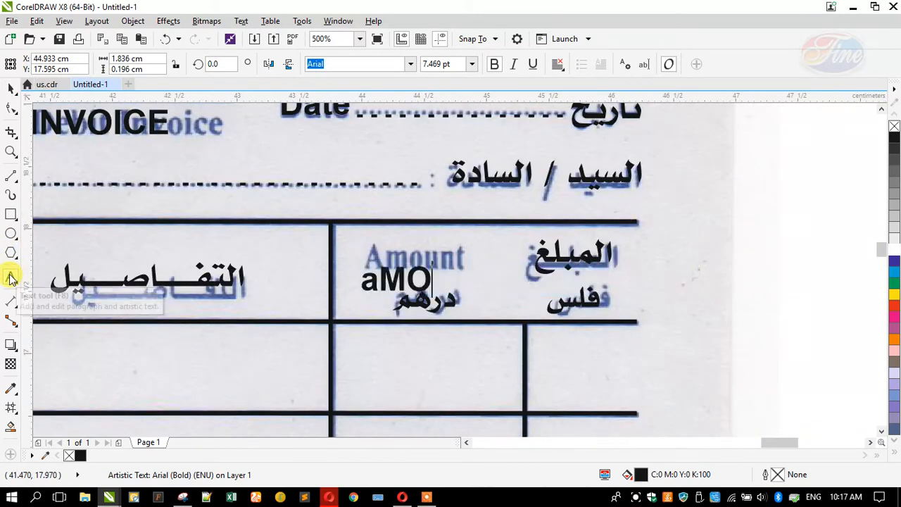
key(BackSpace)
key(BackSpace)
key(BackSpace)
key(Caps_Lock)
text(Amou t)
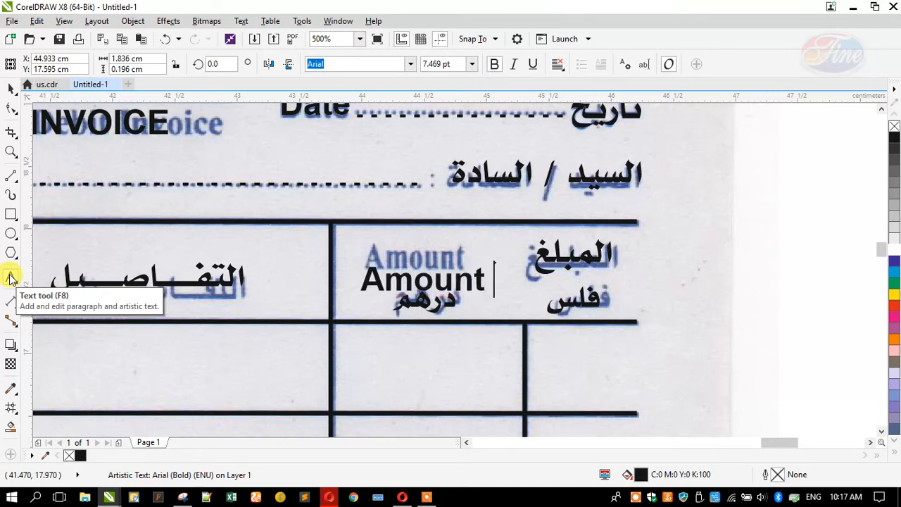
click(12, 90)
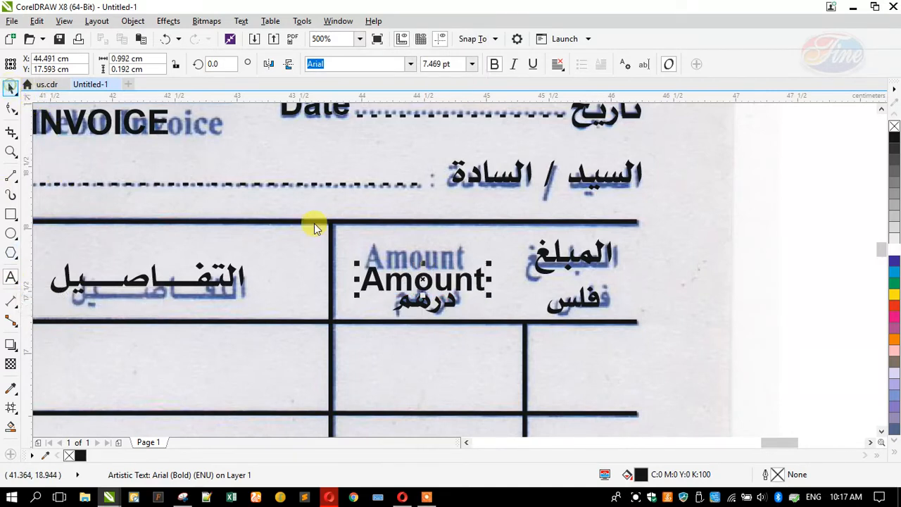
scroll(413, 262, up, 1)
drag(422, 281, 420, 243)
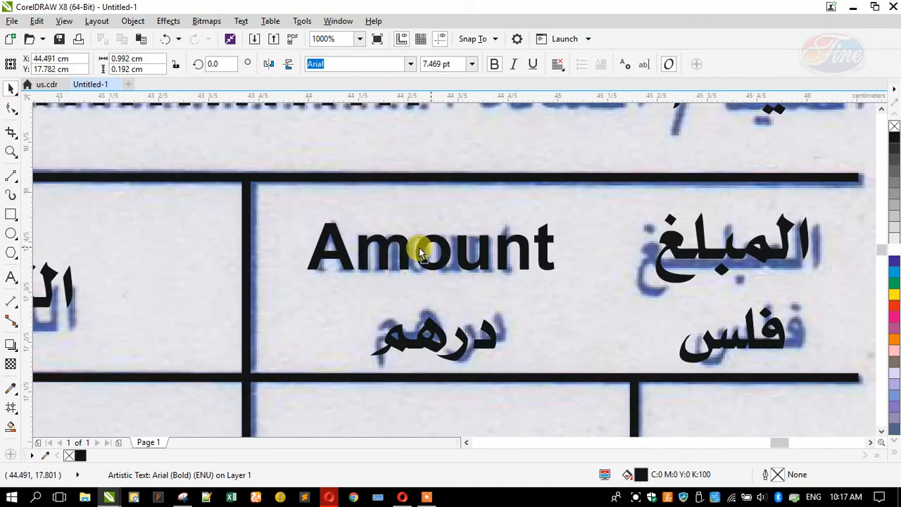
scroll(422, 246, down, 2)
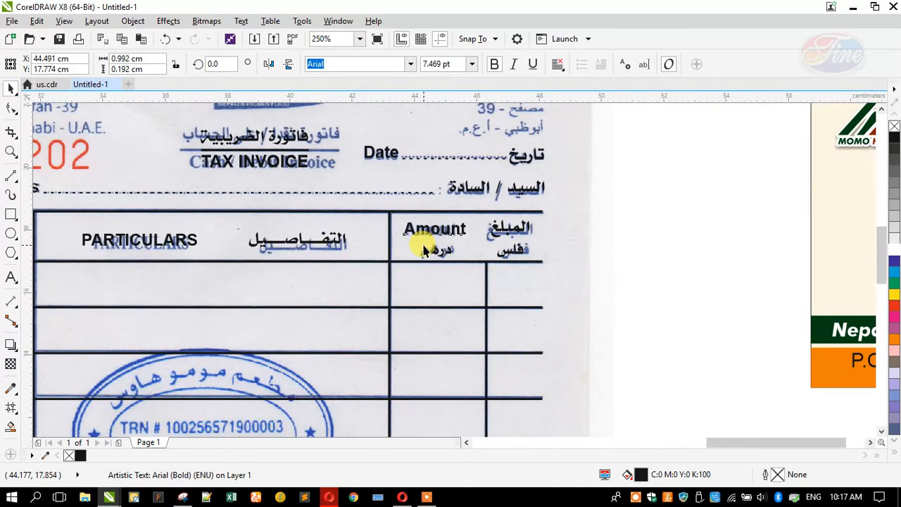
scroll(423, 250, down, 2)
Draw a border rectangle around the retraced receipt
click(244, 295)
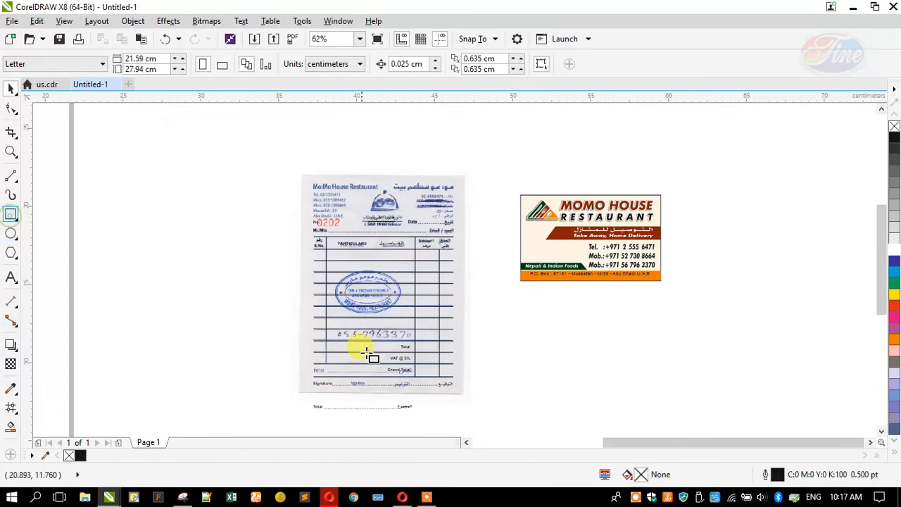
mouse_move(463, 394)
mouse_down()
mouse_move(383, 320)
mouse_move(322, 192)
mouse_move(297, 171)
mouse_up()
click(10, 93)
Select all the retraced invoice objects and move them right, off the scan
drag(186, 121, 464, 399)
drag(361, 330, 739, 261)
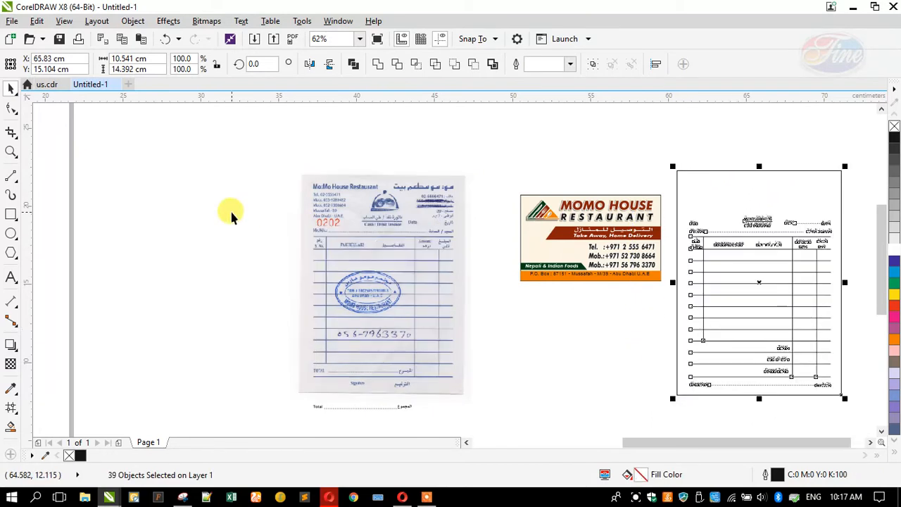
scroll(230, 208, down, 2)
scroll(623, 252, up, 2)
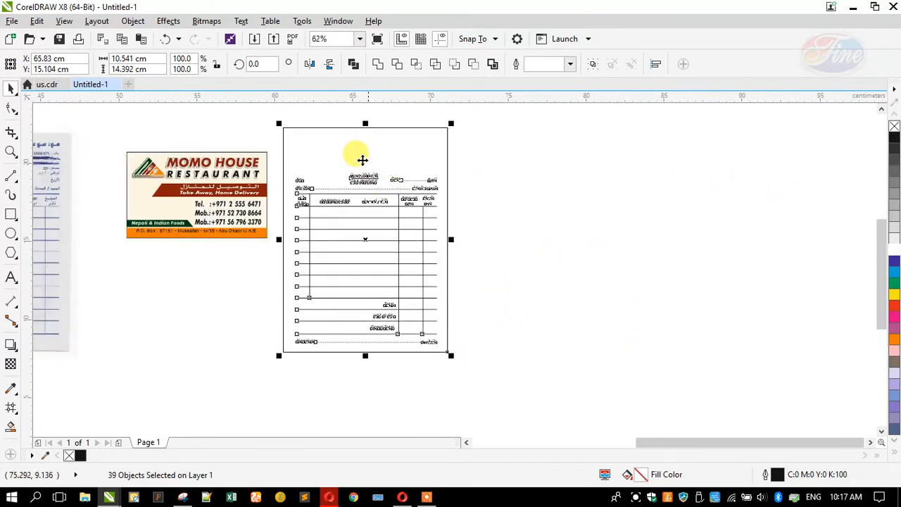
click(333, 115)
drag(478, 361, 269, 150)
click(298, 151)
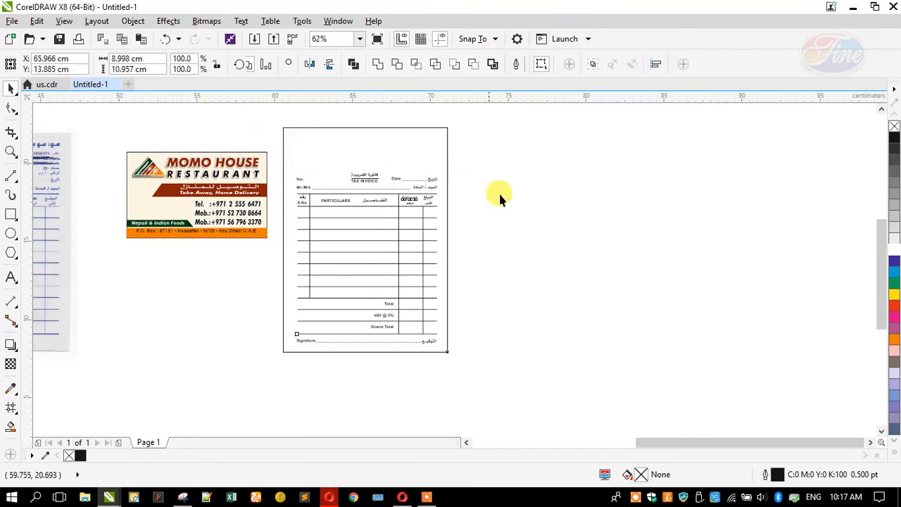
click(519, 194)
scroll(591, 232, down, 1)
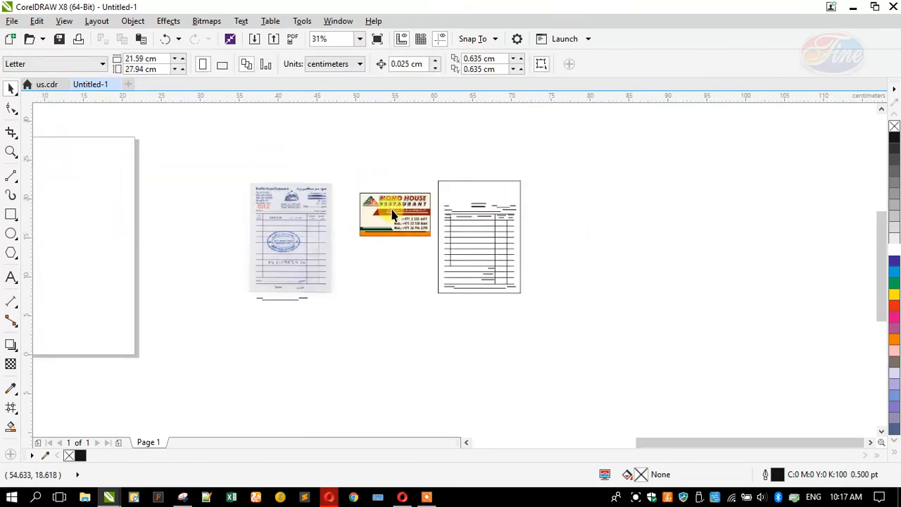
scroll(391, 213, up, 2)
Move the card's logo and title group above the invoice border
drag(357, 204, 529, 174)
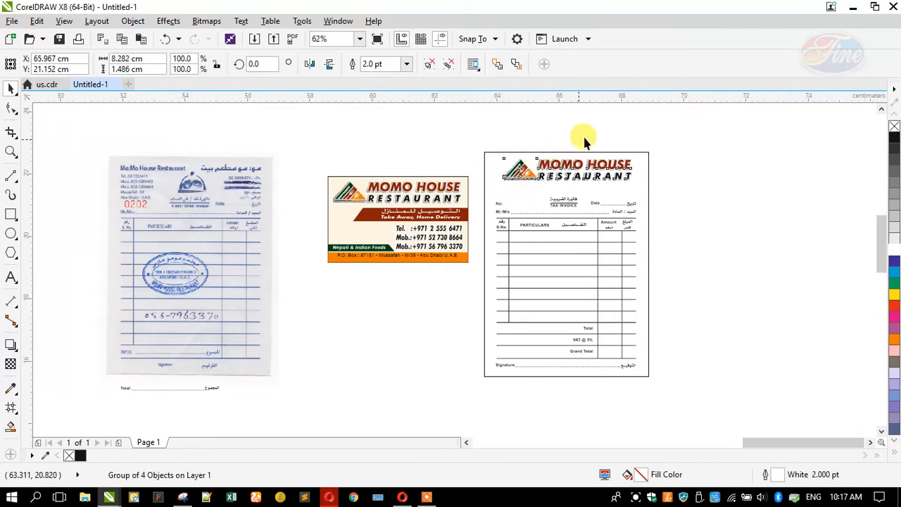
scroll(589, 147, up, 2)
scroll(491, 242, down, 1)
drag(488, 238, 502, 160)
scroll(502, 160, up, 1)
scroll(503, 164, up, 2)
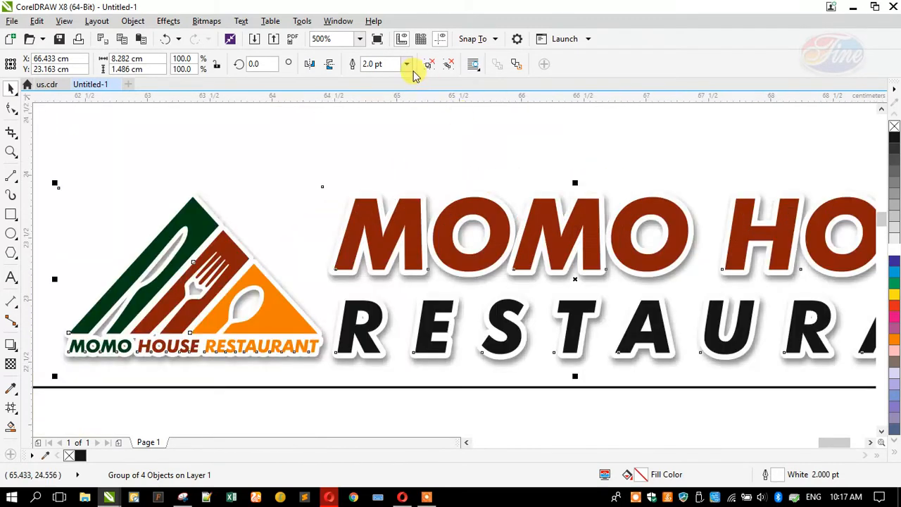
scroll(332, 156, down, 1)
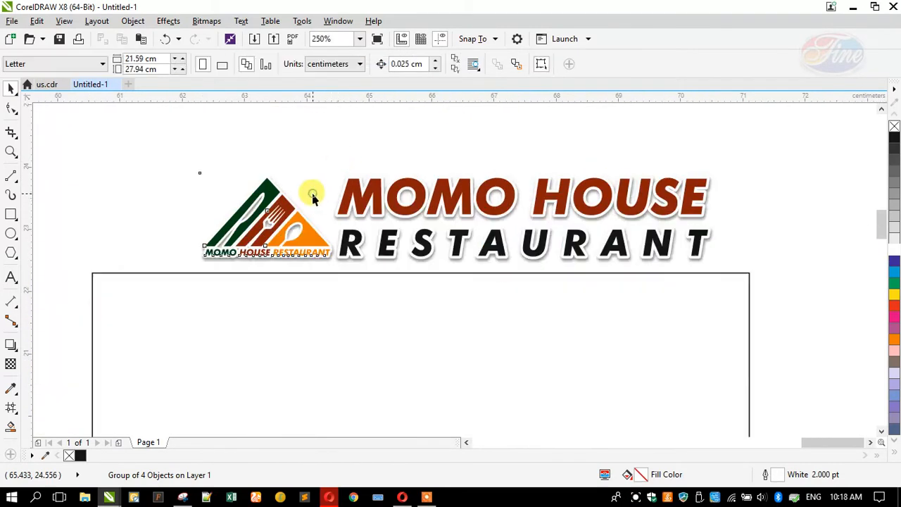
Remove the drop shadow from the MOMO HOUSE RESTAURANT title
click(289, 192)
click(288, 190)
click(299, 178)
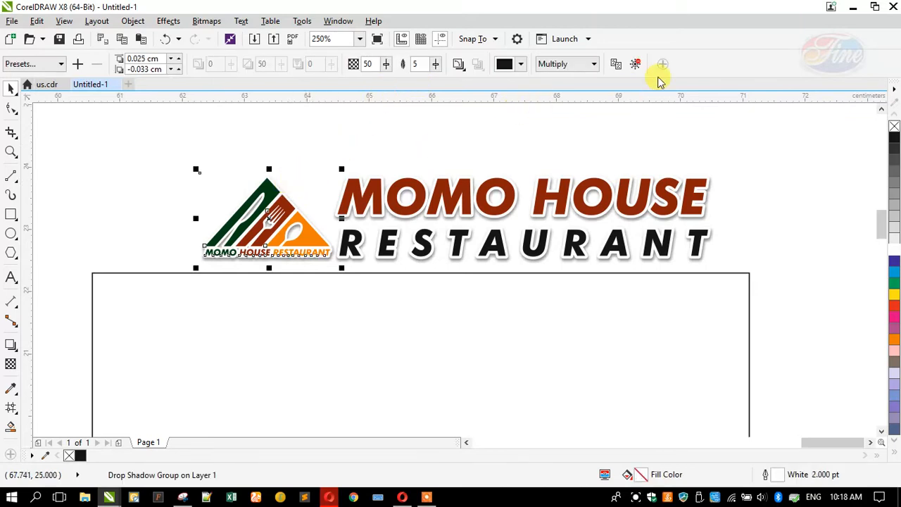
click(513, 176)
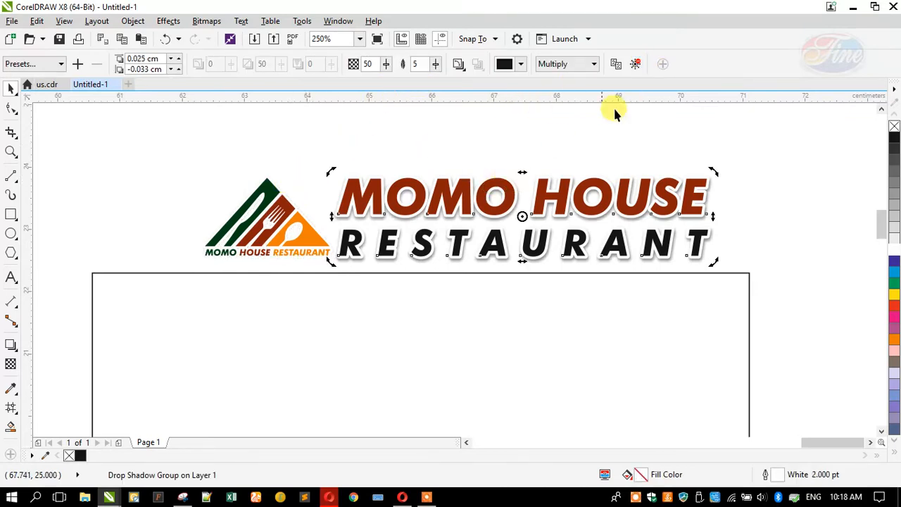
click(569, 151)
click(705, 209)
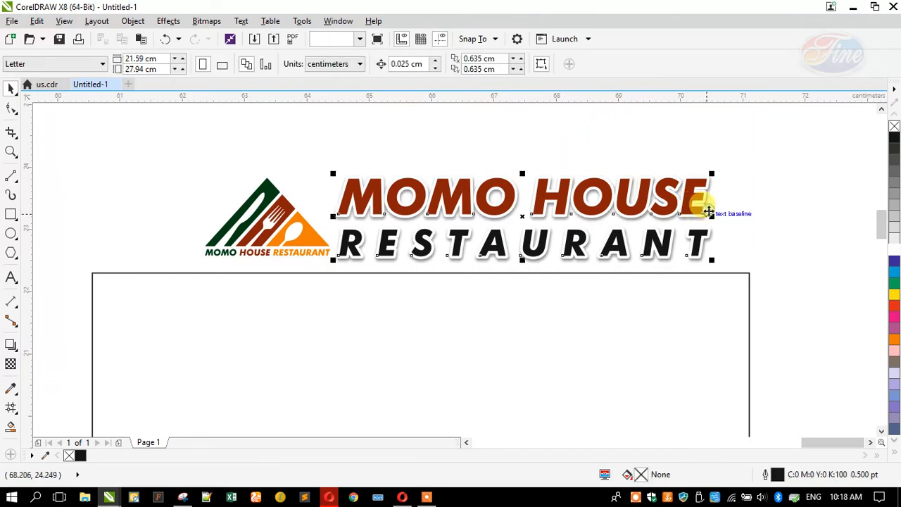
click(708, 195)
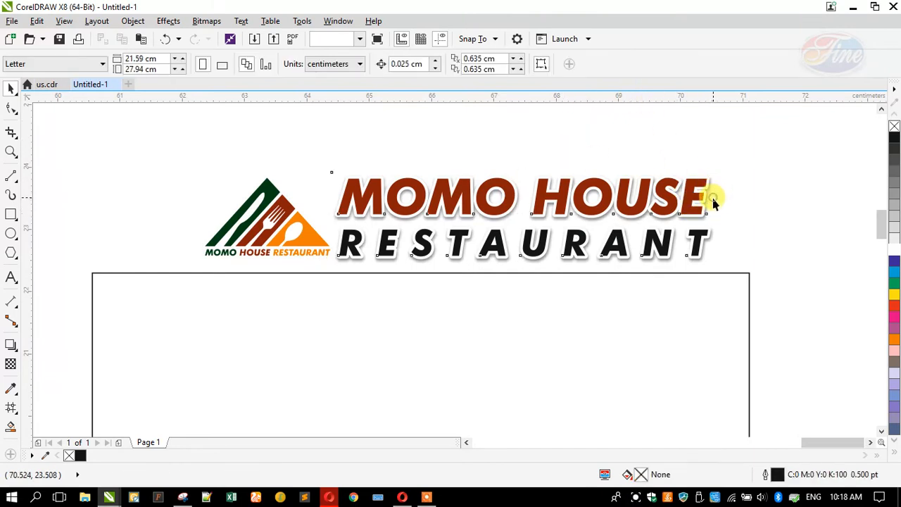
click(634, 64)
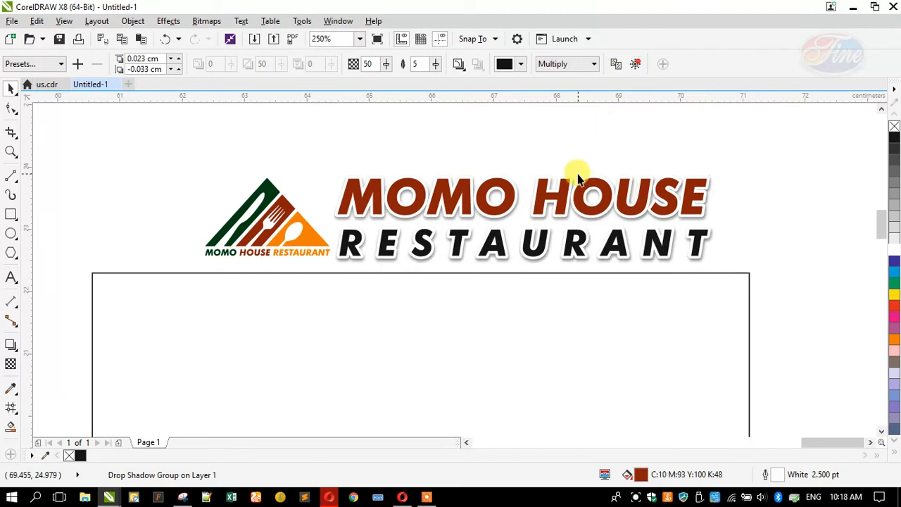
Fill the title and logo icon black, remove the icon's outline, and select both
click(894, 138)
click(266, 225)
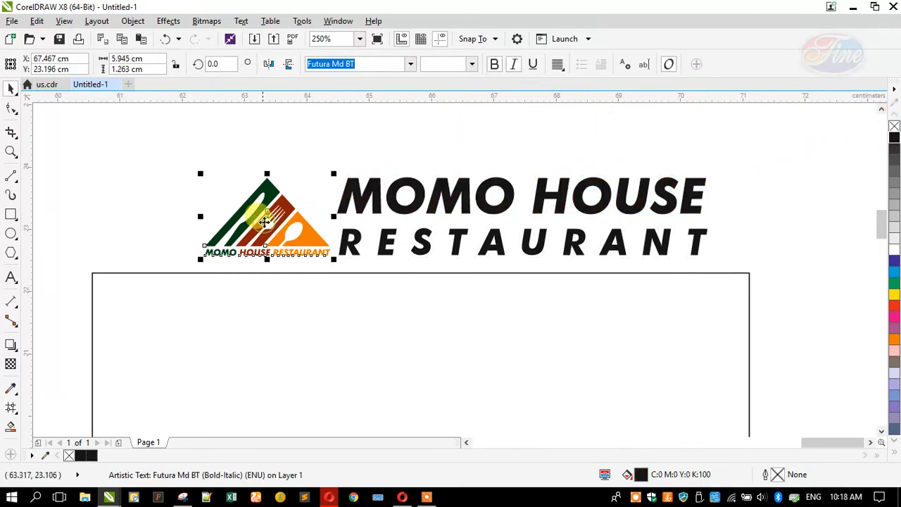
click(892, 138)
click(165, 182)
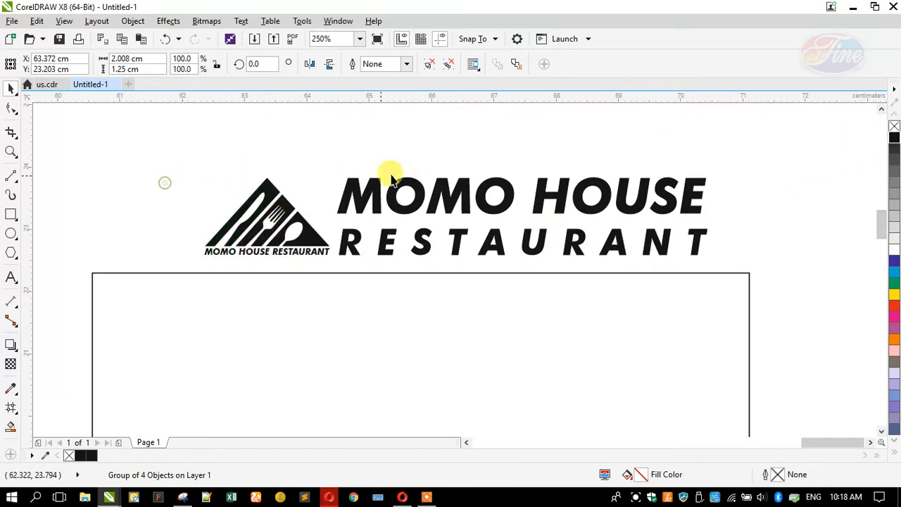
scroll(415, 172, down, 1)
drag(223, 152, 579, 229)
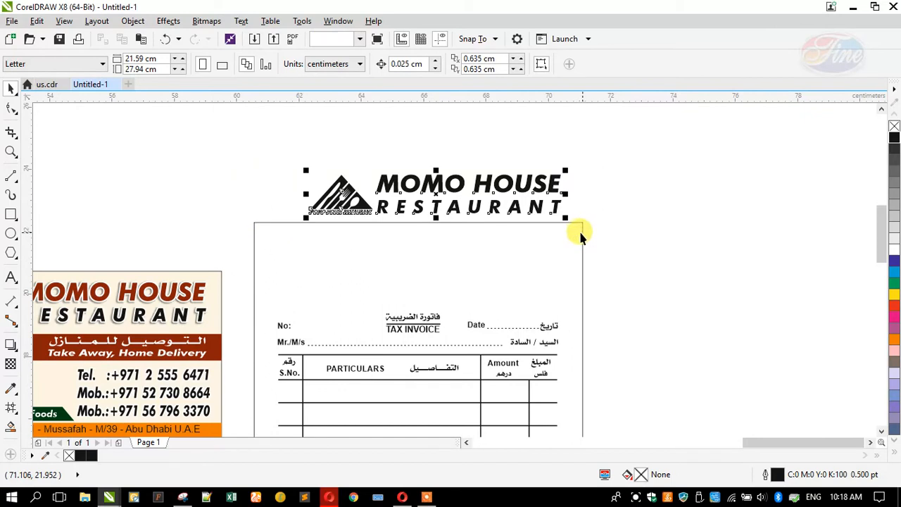
Group the logo and title, scale the group down, and move it onto the invoice page
key(ctrl+g)
drag(301, 214, 268, 353)
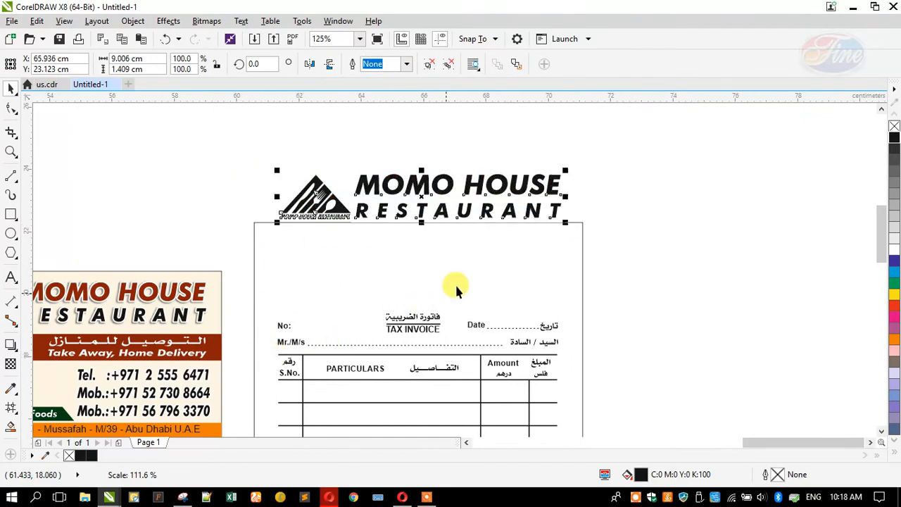
drag(565, 224, 561, 361)
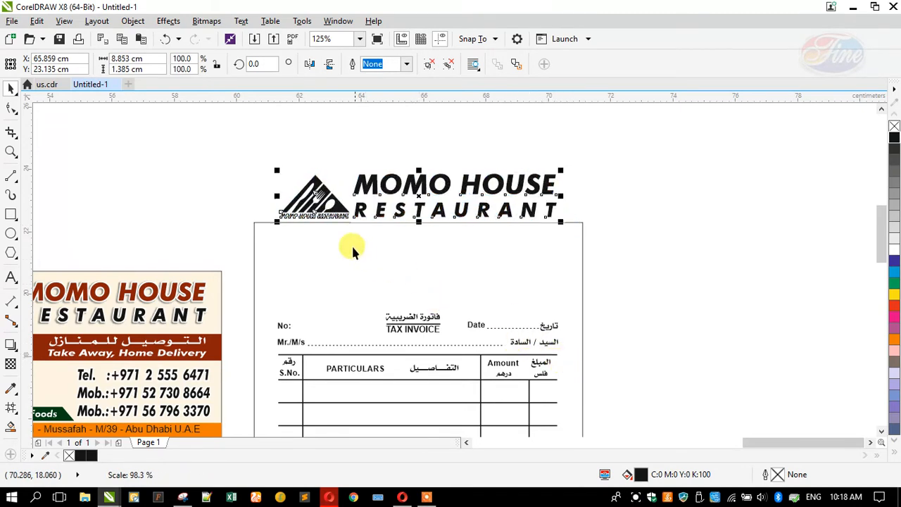
drag(338, 205, 340, 278)
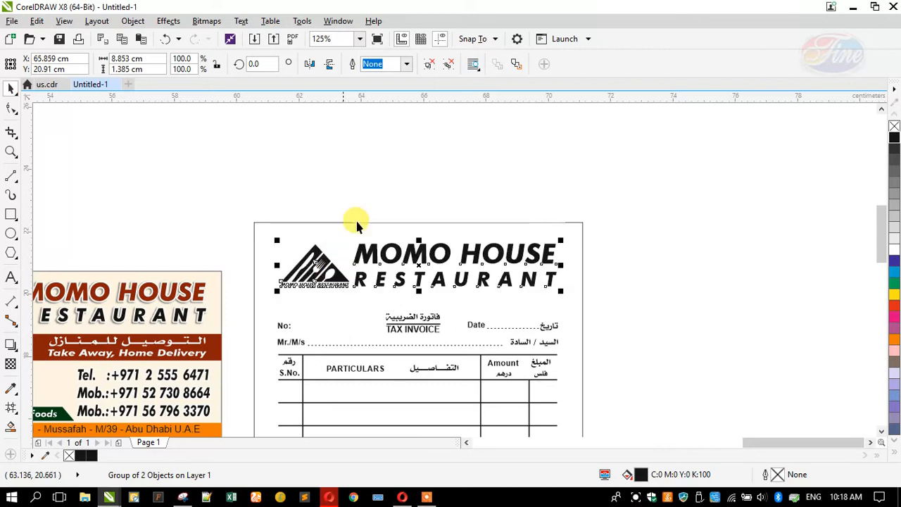
click(521, 202)
Reposition the logo group above the invoice border and ungroup it
scroll(524, 204, down, 2)
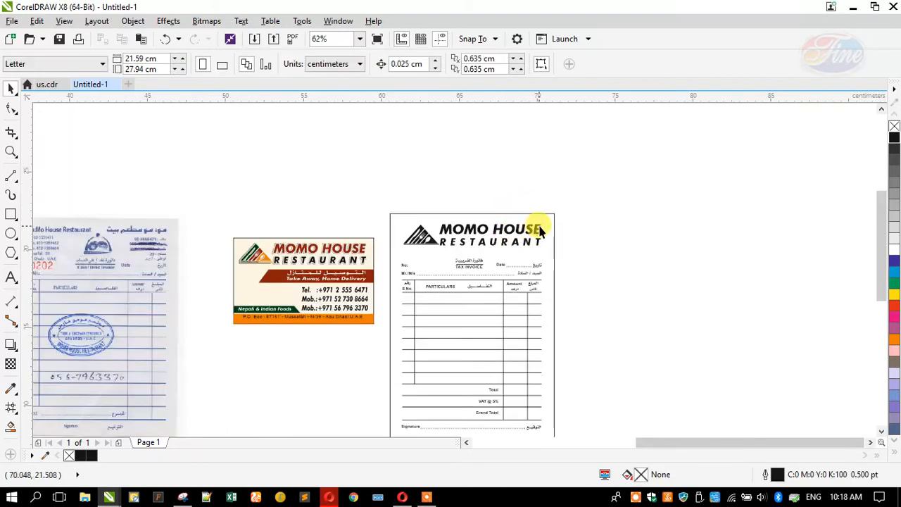
scroll(539, 227, up, 2)
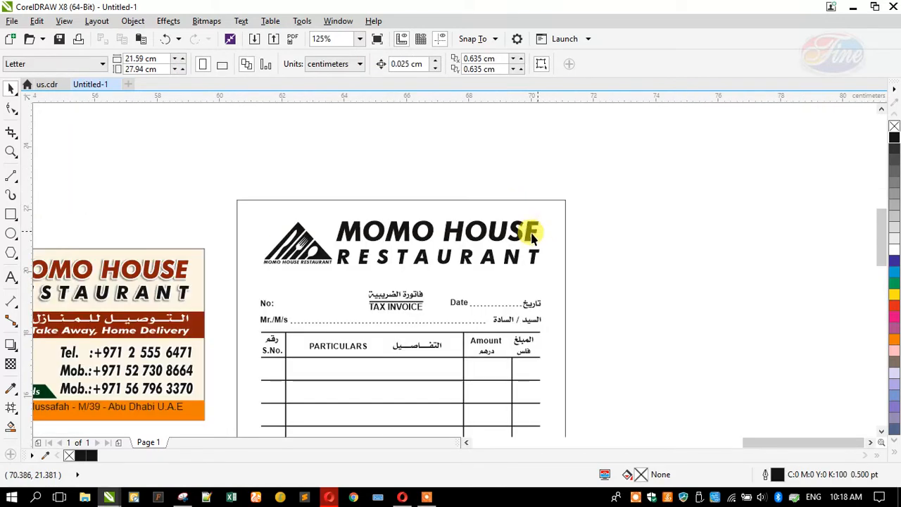
click(326, 251)
drag(298, 217, 314, 183)
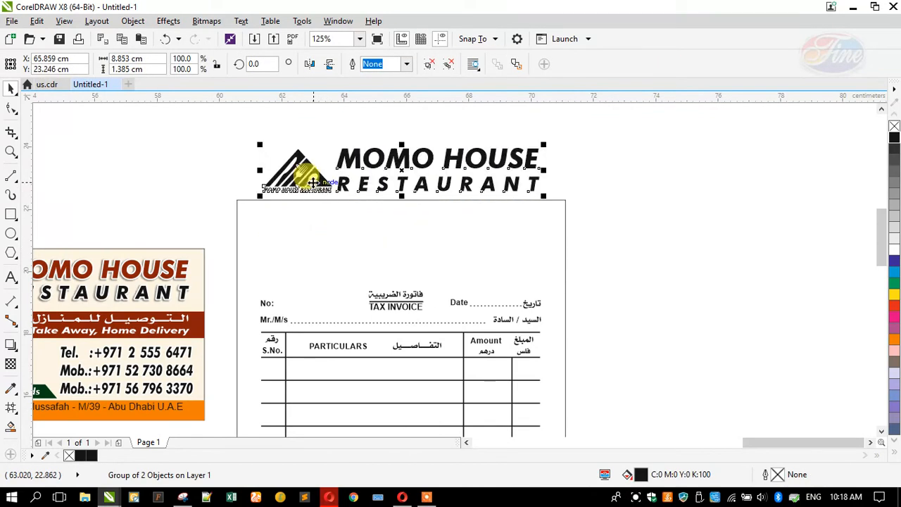
click(429, 64)
Select the logo and title together and move them onto the top of the scanned receipt
scroll(577, 177, down, 2)
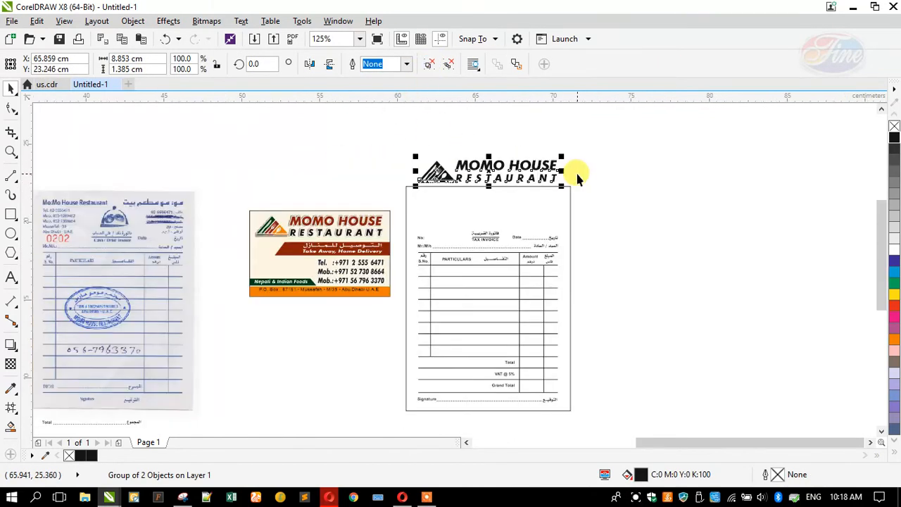
click(283, 146)
click(444, 172)
drag(390, 139, 580, 192)
scroll(594, 177, down, 2)
drag(526, 175, 328, 177)
Left-align the restaurant title and join RESTAURANT onto the MOMO HOUSE line
scroll(328, 177, up, 6)
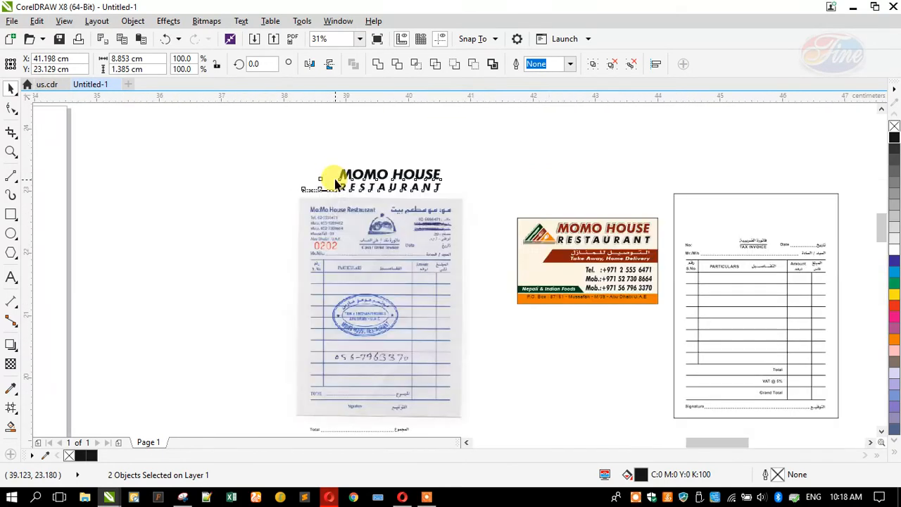
click(360, 161)
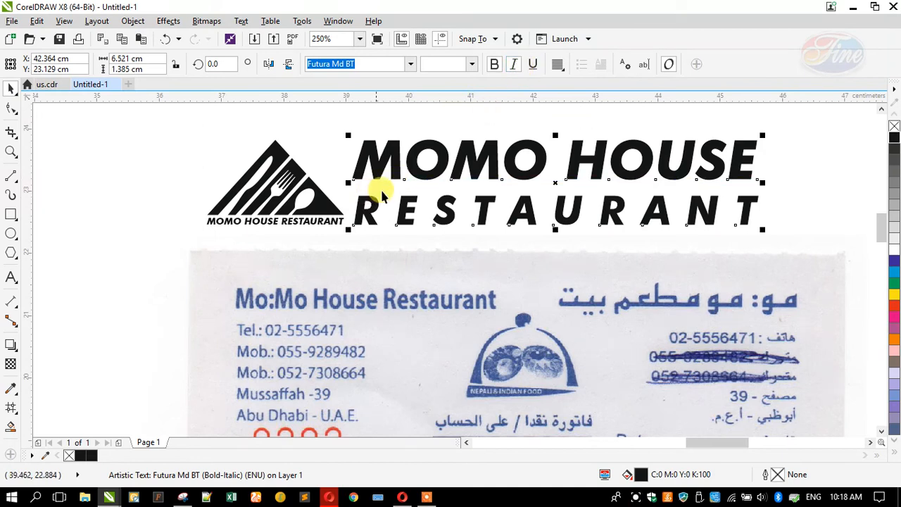
click(556, 64)
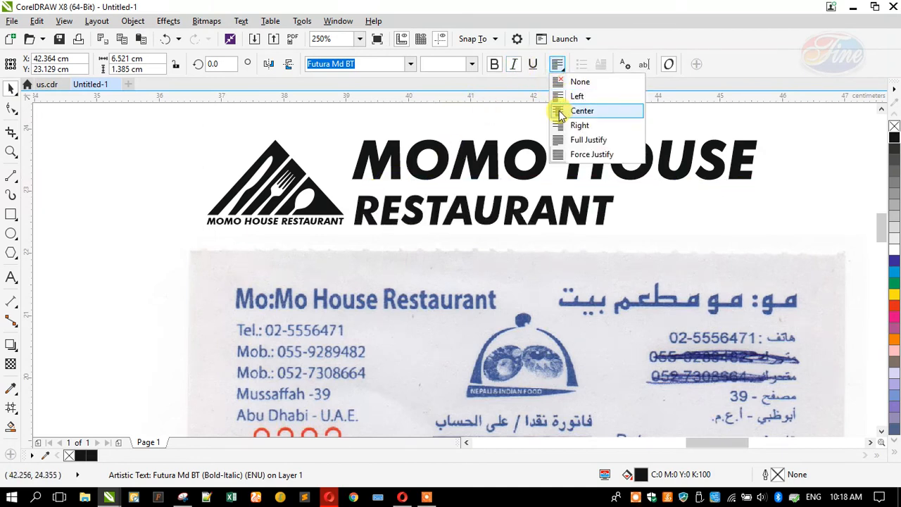
click(556, 97)
click(357, 203)
key(BackSpace)
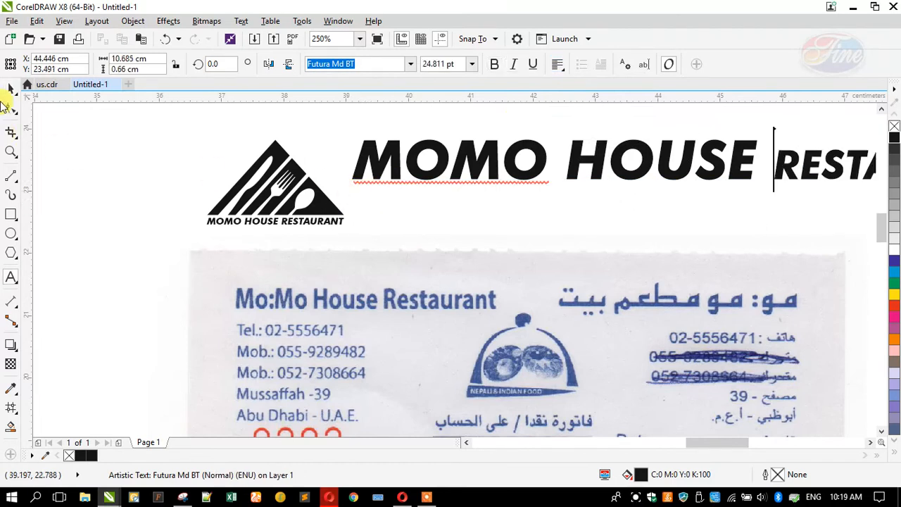
click(10, 89)
Convert the name to Title Case at 7 pt and scale it over the scanned heading
click(242, 21)
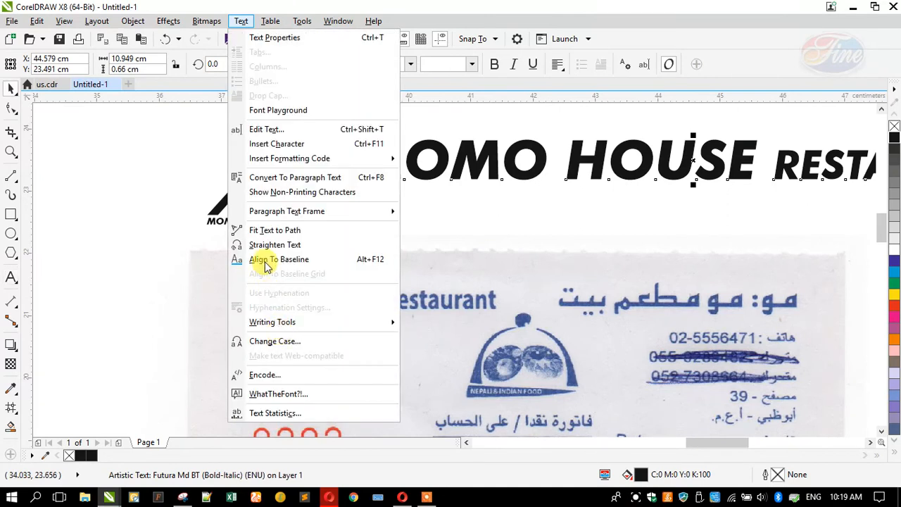
click(258, 343)
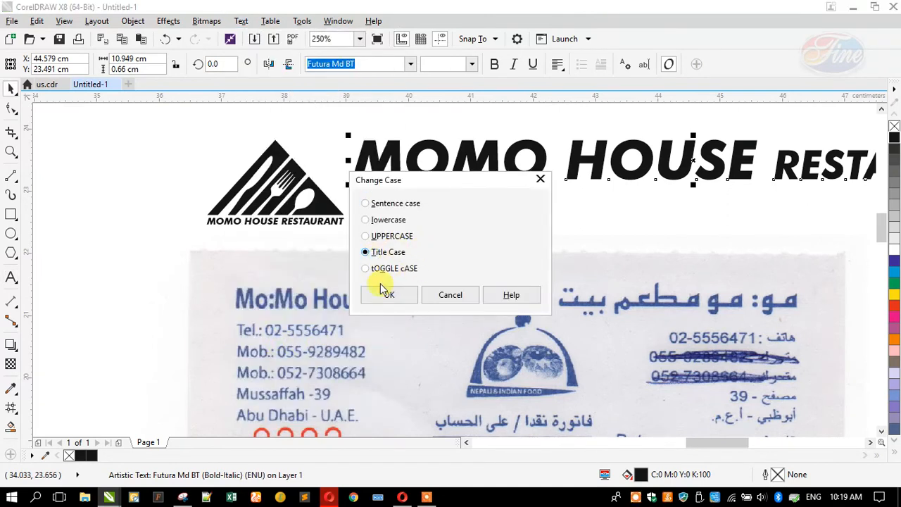
click(384, 296)
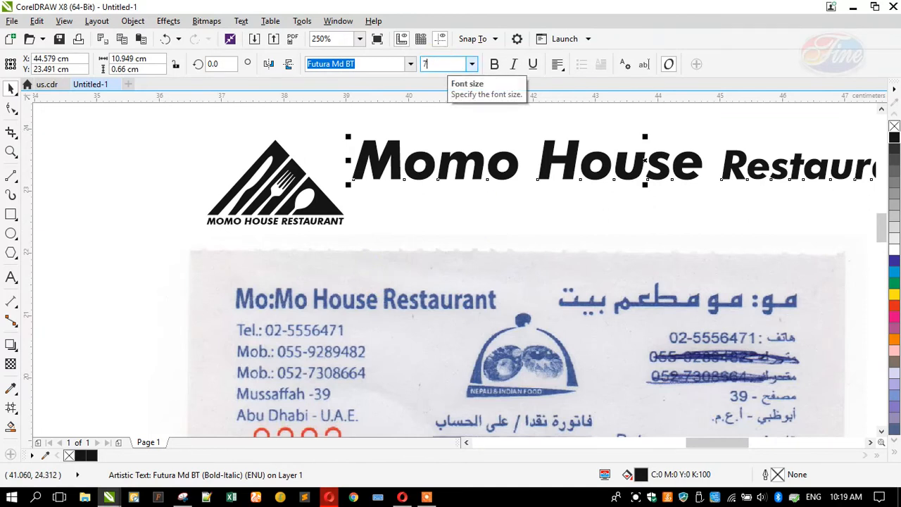
text(7)
key(Return)
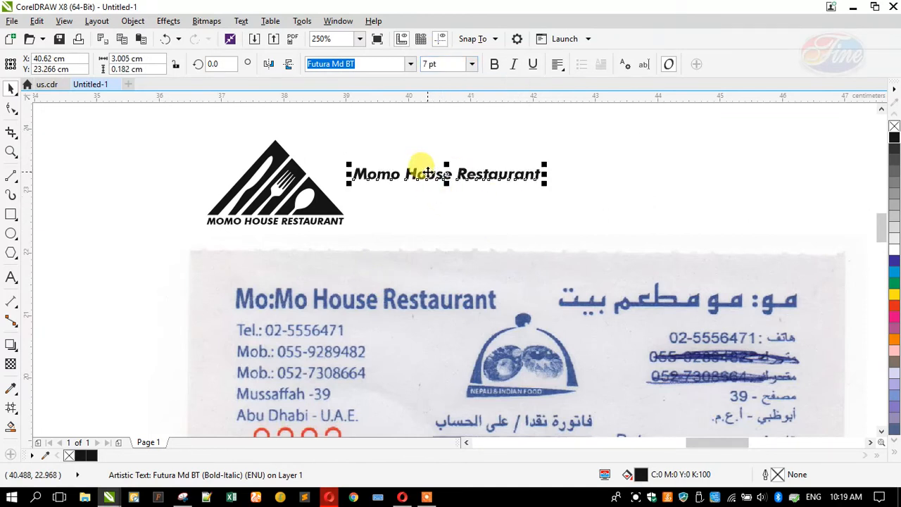
drag(450, 178, 335, 311)
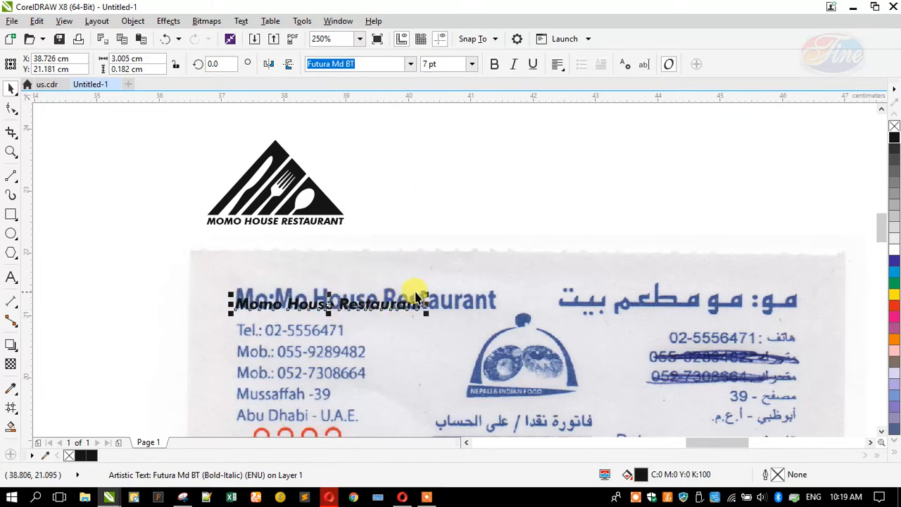
drag(425, 291, 500, 242)
mouse_move(358, 288)
mouse_down()
mouse_move(358, 275)
mouse_move(367, 281)
mouse_up()
Move the black logo group onto the scanned card's logo
click(277, 184)
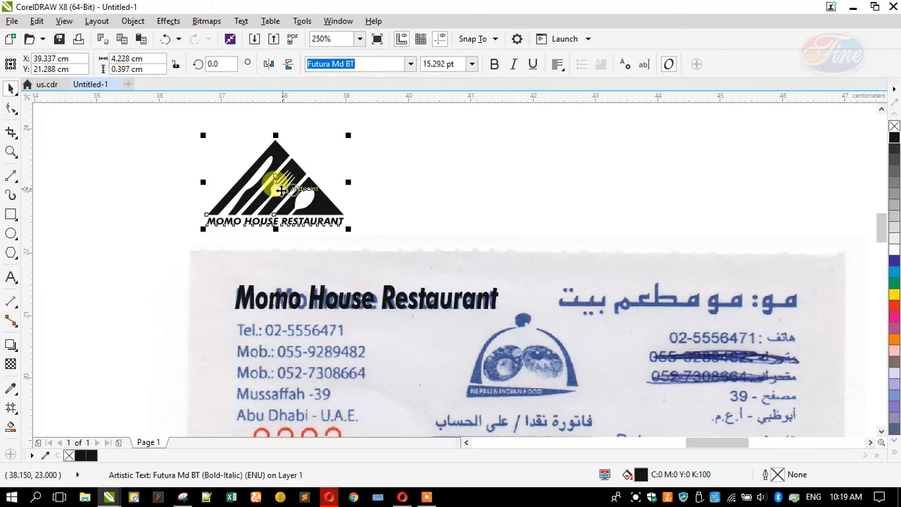
key(Escape)
drag(304, 216, 568, 375)
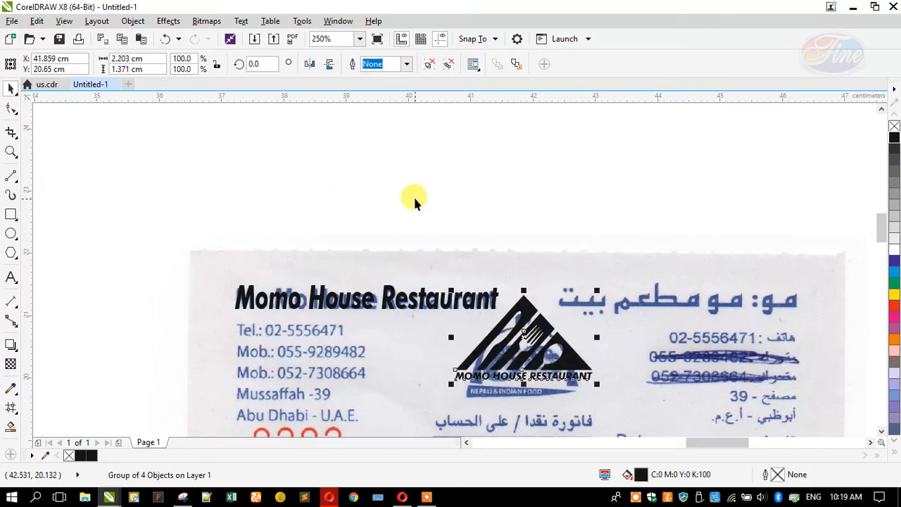
click(10, 279)
click(637, 224)
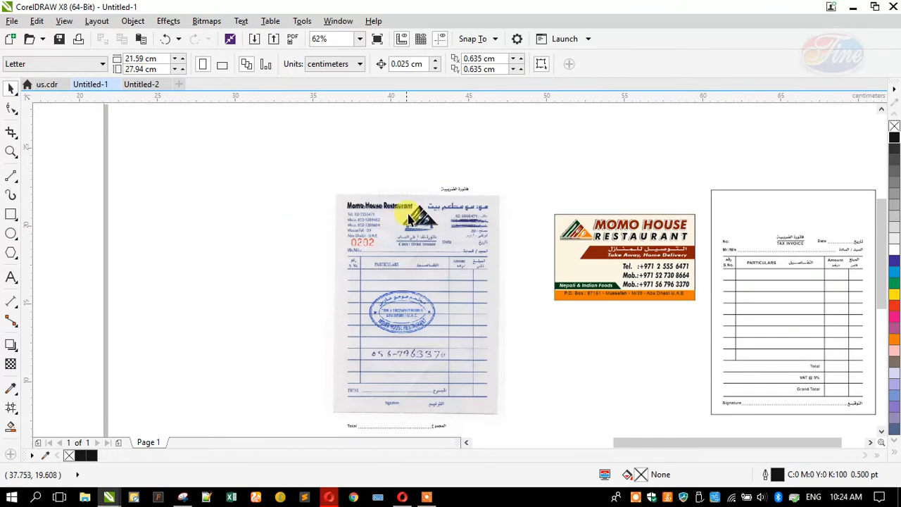
Retype the Arabic name 'مو: مو مطعم بيت' and enlarge it over the scanned Arabic heading
scroll(415, 201, up, 1)
scroll(435, 185, up, 1)
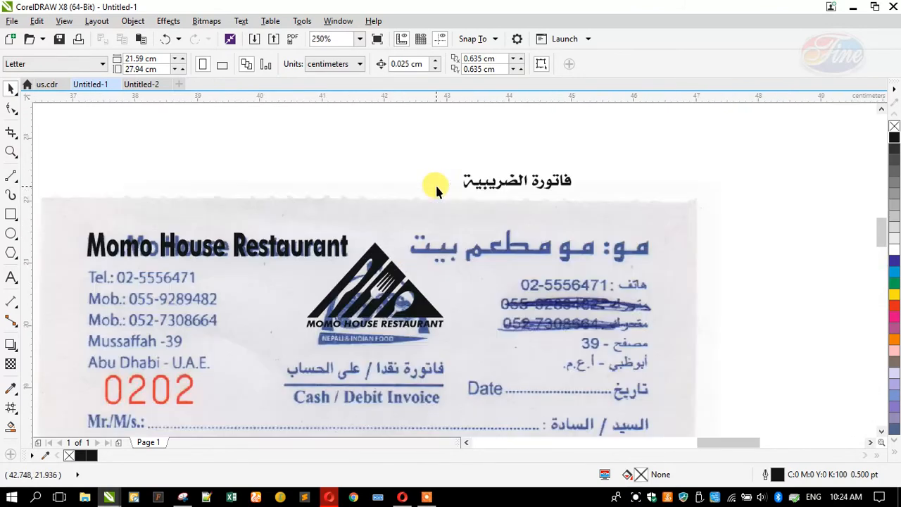
double_click(482, 185)
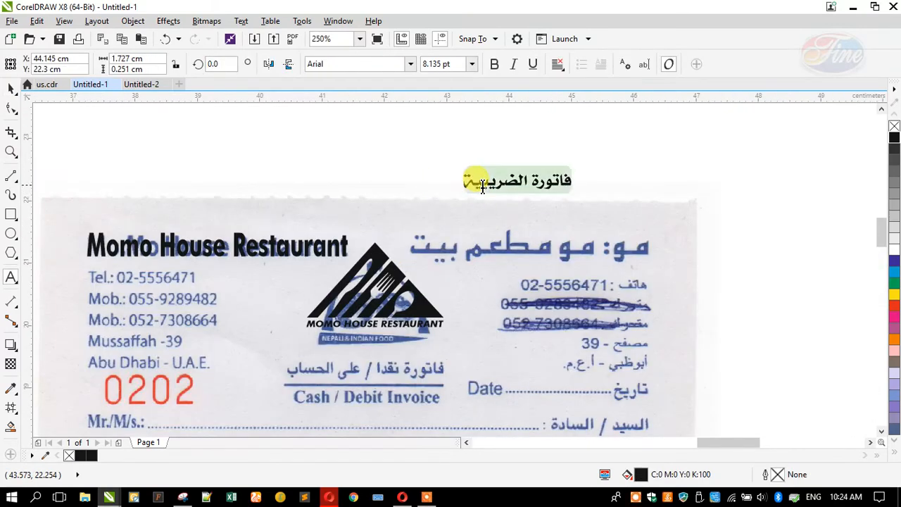
key(alt+shift)
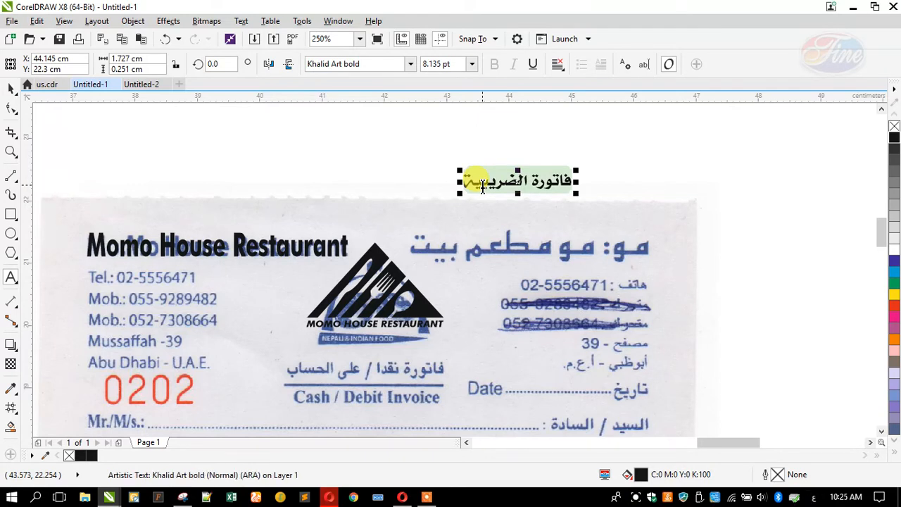
text(م)
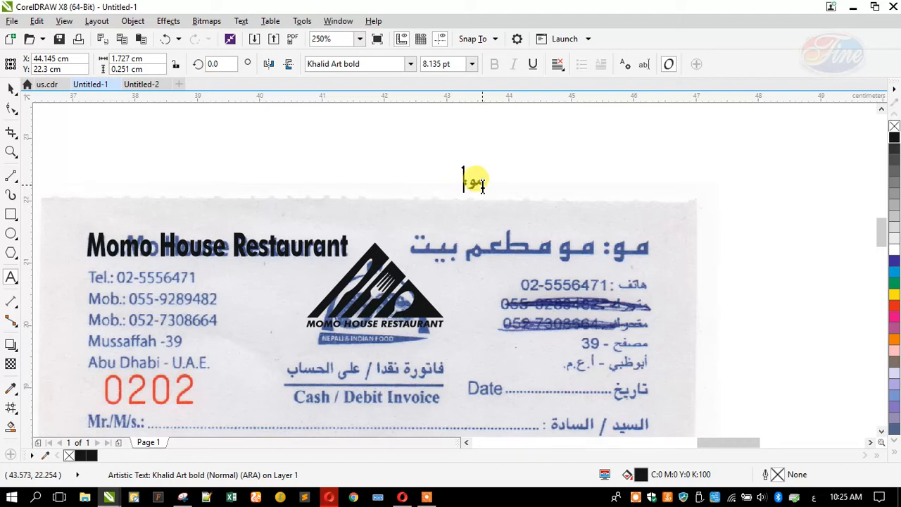
text(و: مو مطعم بيت)
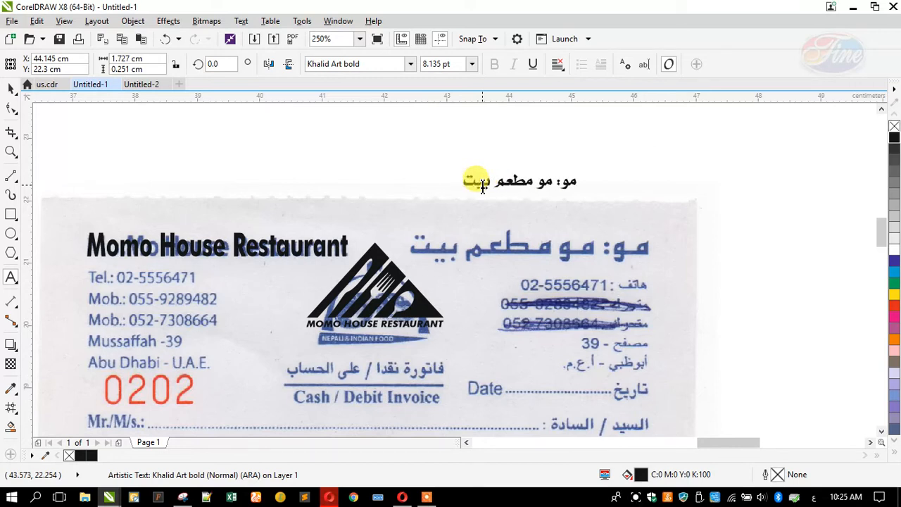
key(Escape)
click(11, 88)
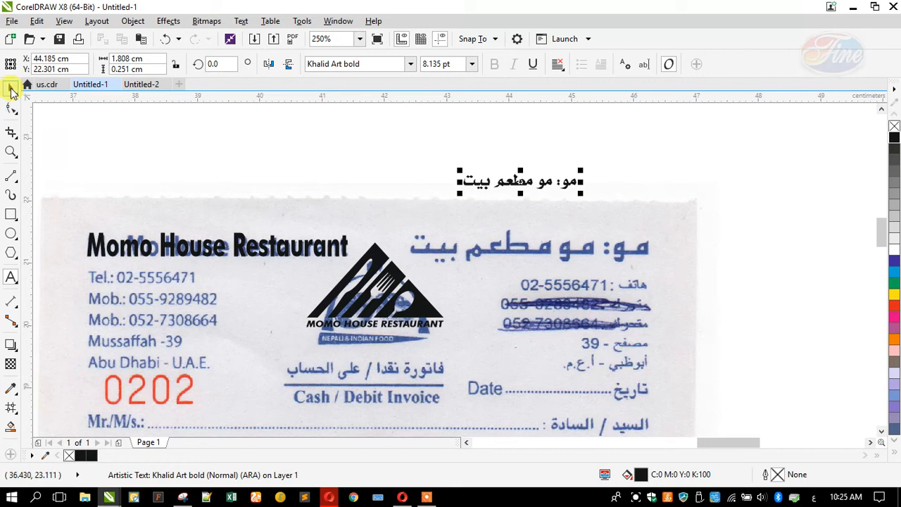
drag(470, 189, 475, 280)
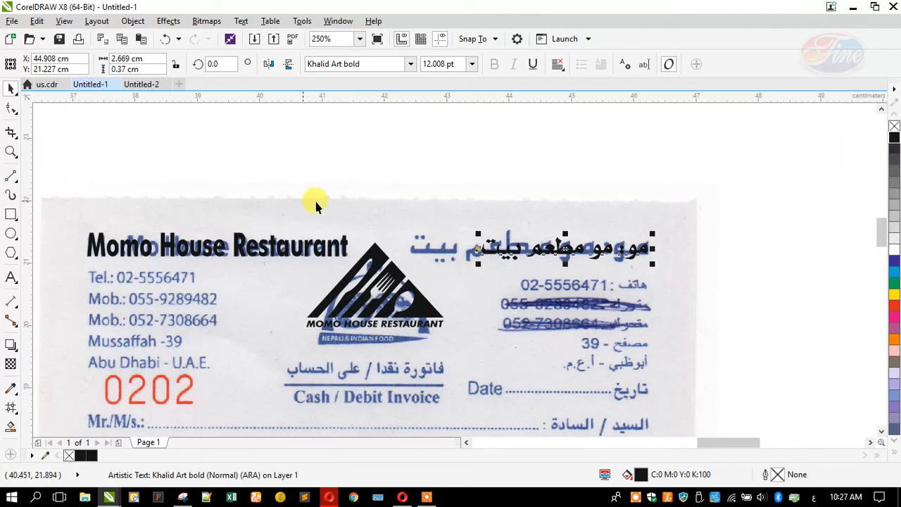
drag(475, 232, 451, 221)
Right-align the Arabic name, add the missing ي and colon, and enlarge it slightly
double_click(524, 248)
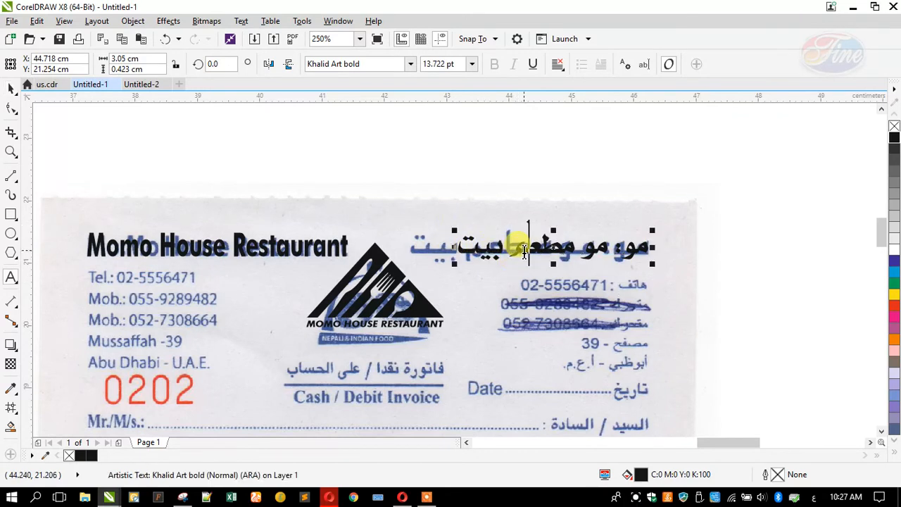
key(alt)
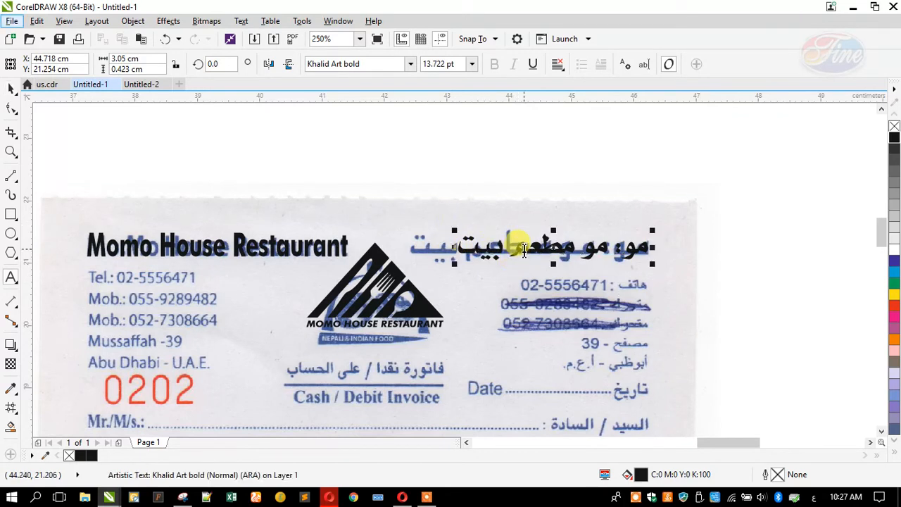
click(555, 69)
click(572, 124)
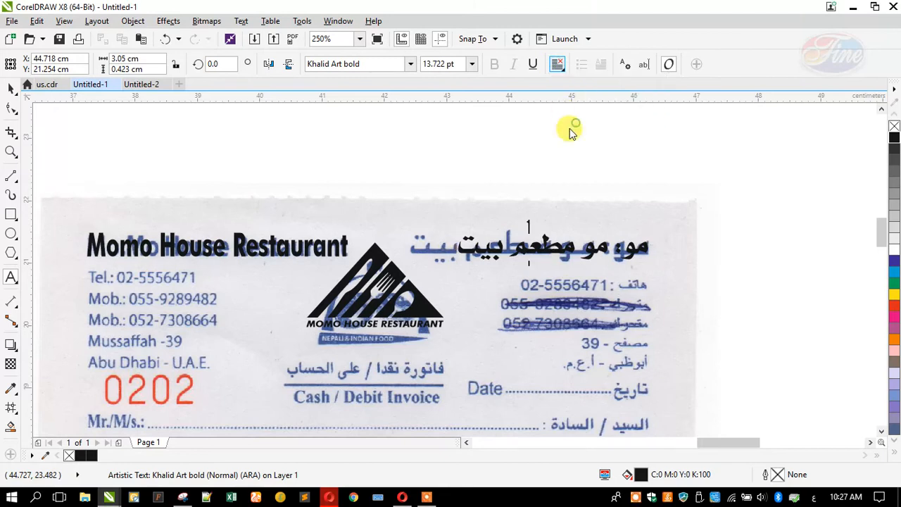
click(476, 255)
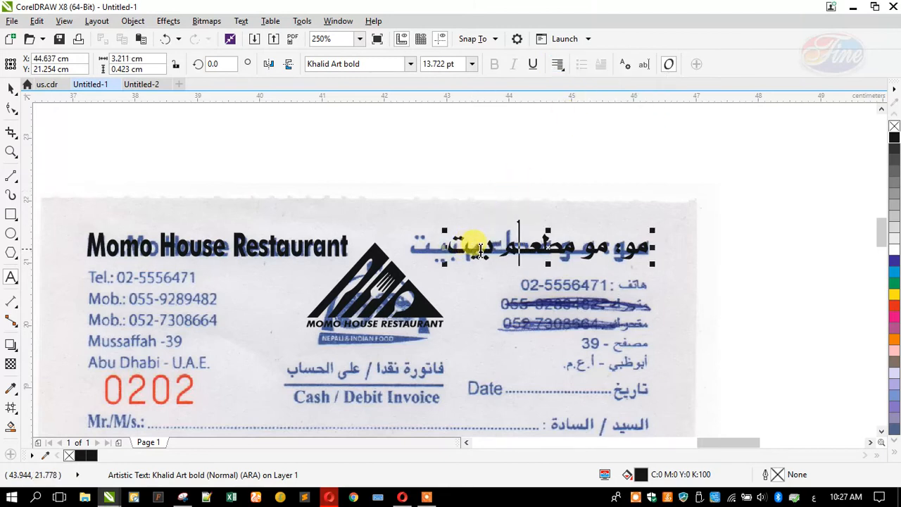
text(ي)
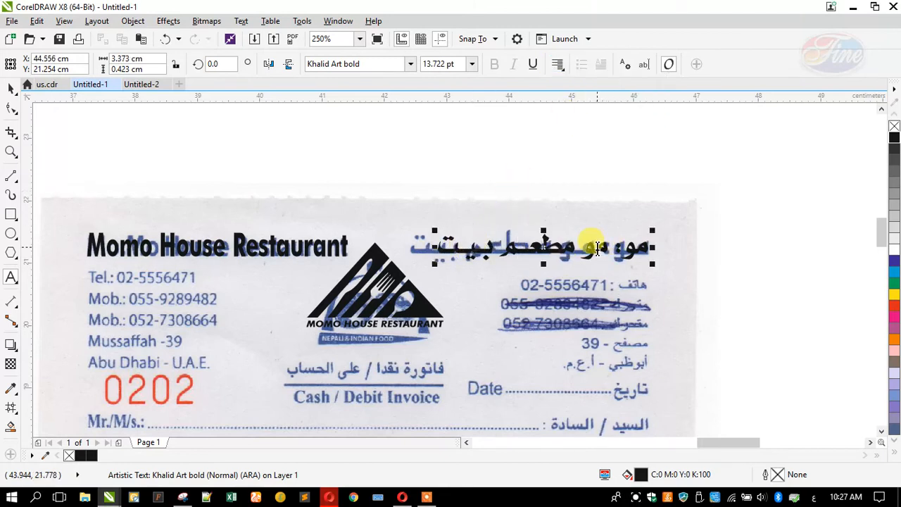
click(630, 248)
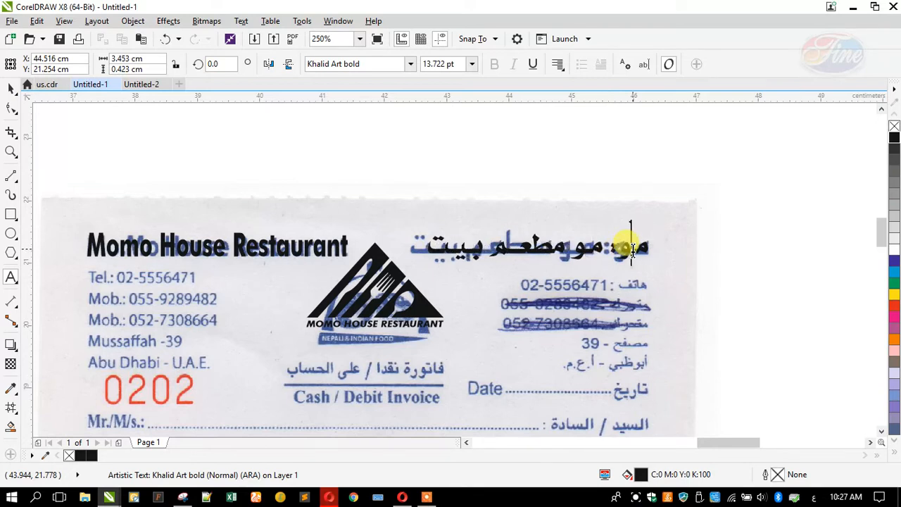
text(:)
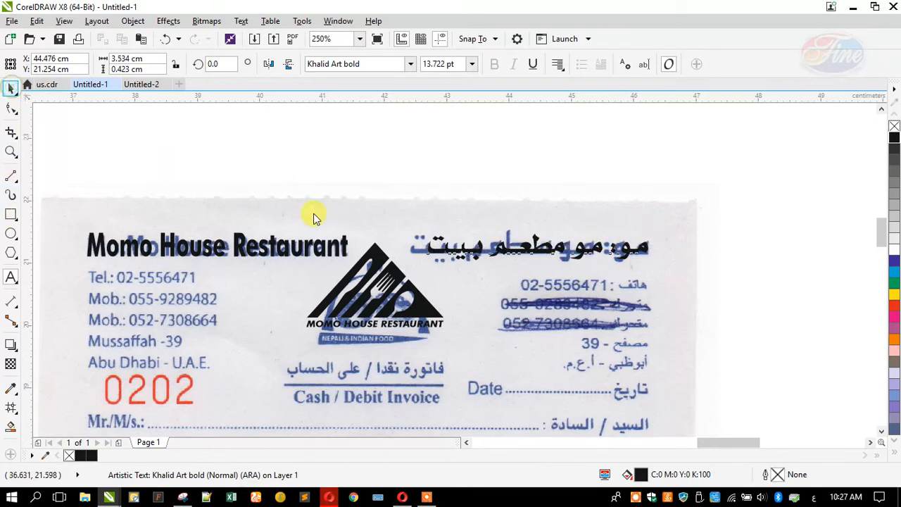
key(ctrl+space)
drag(413, 227, 404, 216)
Marquee-select the traced header, drag it onto the top of the invoice page and group it
scroll(261, 187, down, 2)
drag(132, 162, 476, 267)
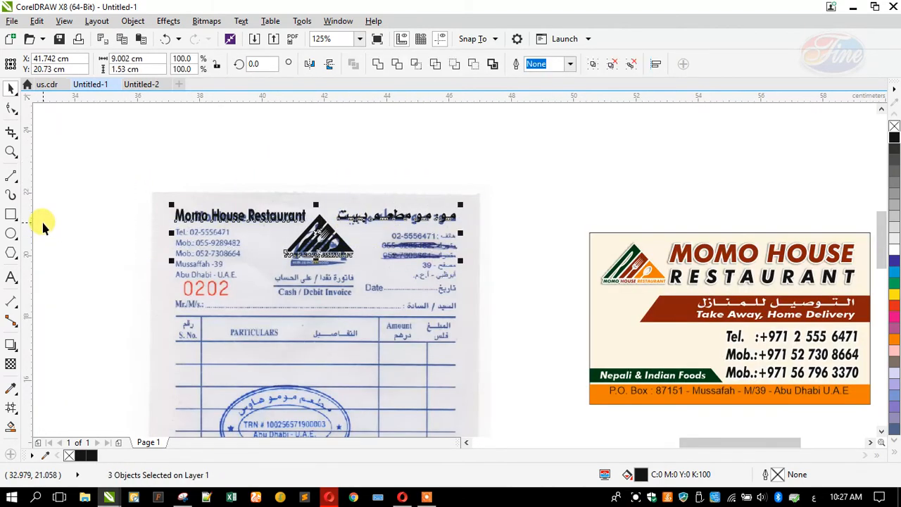
scroll(281, 232, down, 2)
mouse_move(297, 237)
mouse_down()
mouse_move(703, 252)
mouse_move(672, 237)
mouse_up()
key(ctrl+g)
click(526, 187)
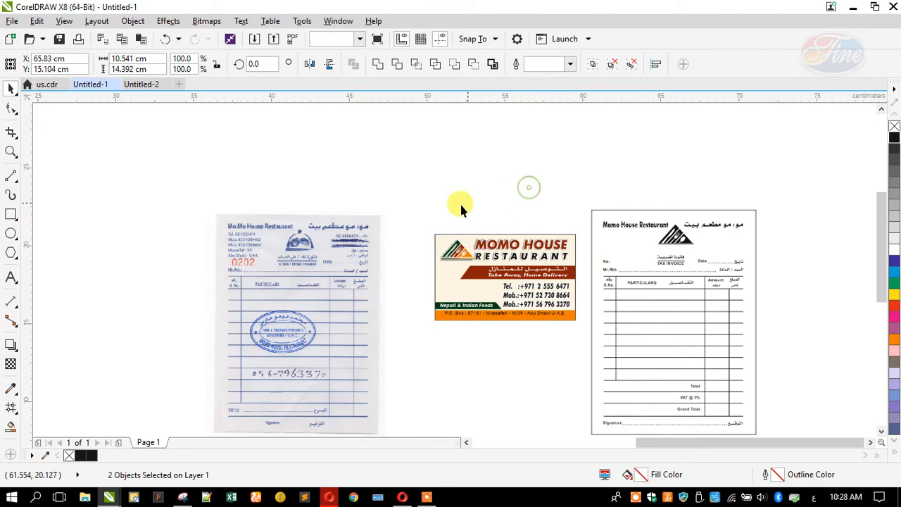
Ungroup the header on the invoice page, undoing an accidental shift of the logo
scroll(768, 237, up, 2)
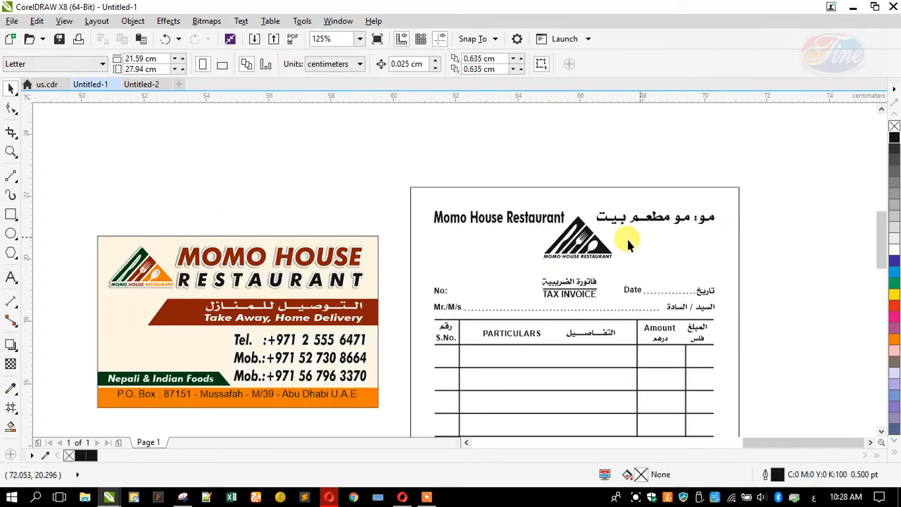
click(581, 248)
click(429, 64)
drag(516, 166, 634, 265)
shift+click(451, 241)
key(x)
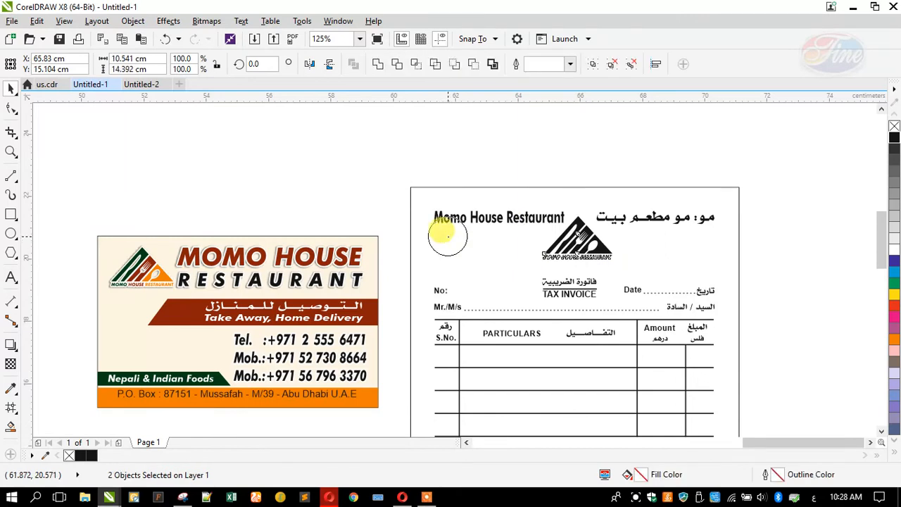
key(ctrl+z)
click(8, 92)
scroll(573, 213, up, 3)
Narrow the English name and stretch the Arabic and English names taller, English to 16.672 pt
click(556, 222)
drag(556, 223, 536, 218)
click(363, 141)
click(739, 237)
drag(739, 241, 736, 243)
click(421, 202)
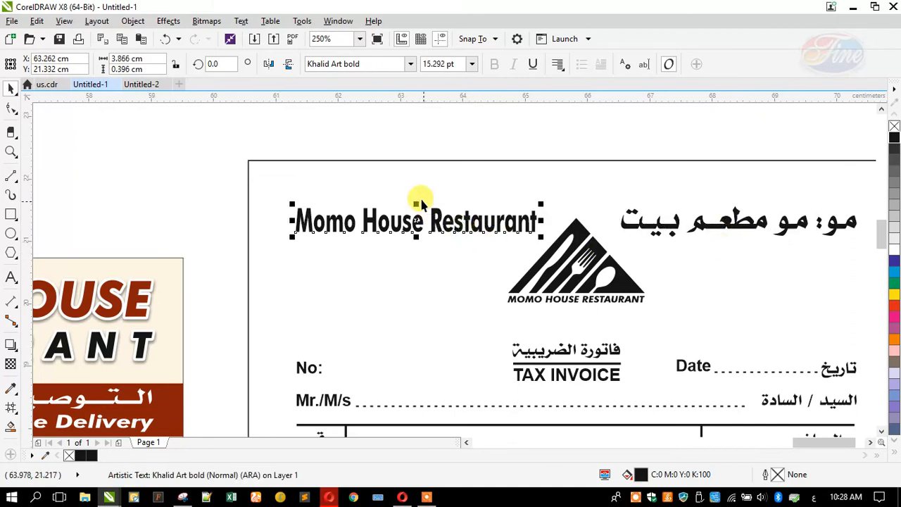
drag(410, 198, 410, 195)
click(390, 148)
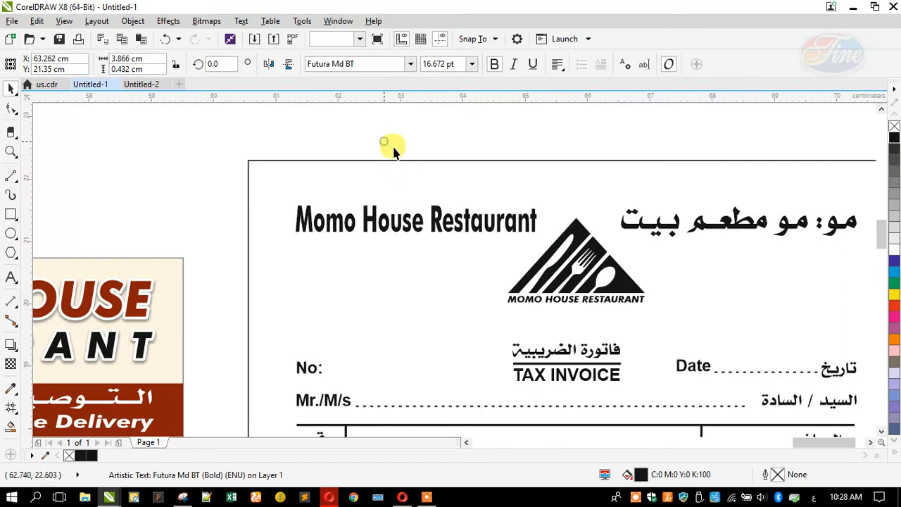
scroll(461, 183, down, 2)
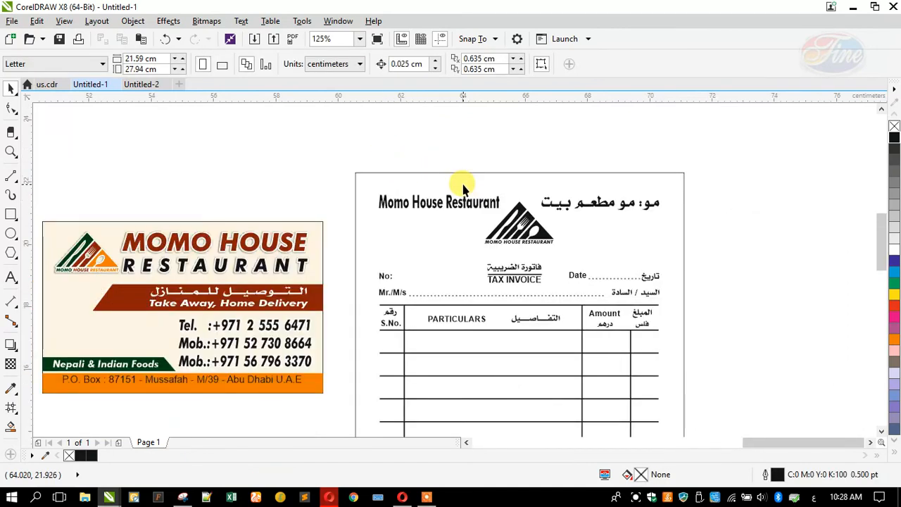
scroll(472, 186, down, 2)
scroll(512, 197, up, 2)
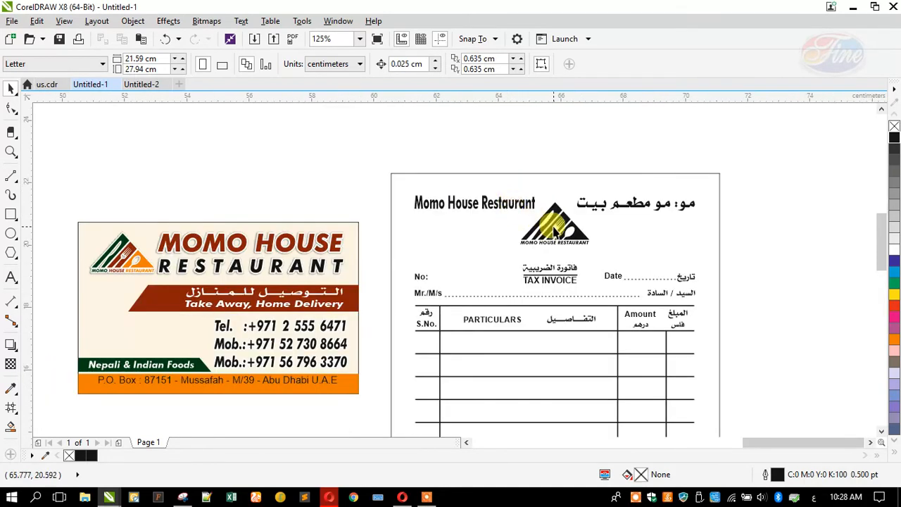
click(557, 231)
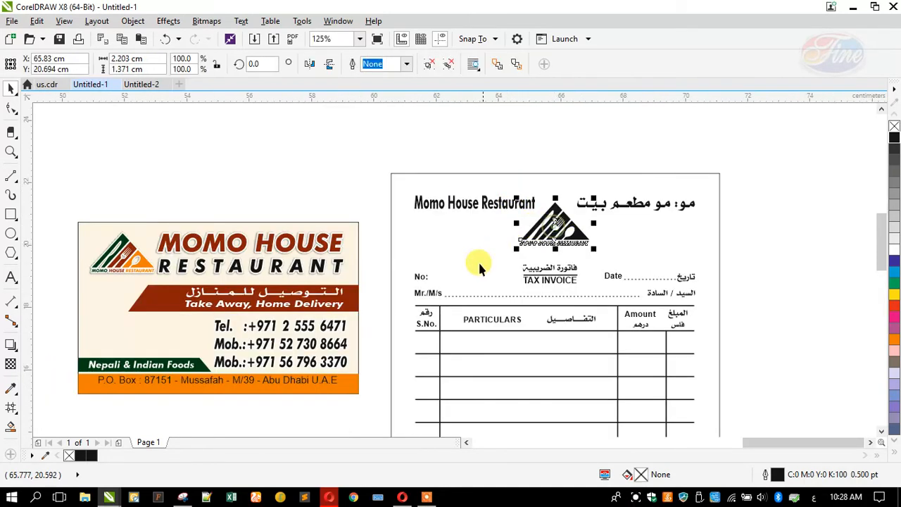
Align the logo to the Mr./M/s label's left edge and move Momo House Restaurant below the Arabic title
shift+click(416, 297)
key(l)
click(358, 173)
drag(442, 202, 482, 211)
shift+click(588, 209)
click(486, 156)
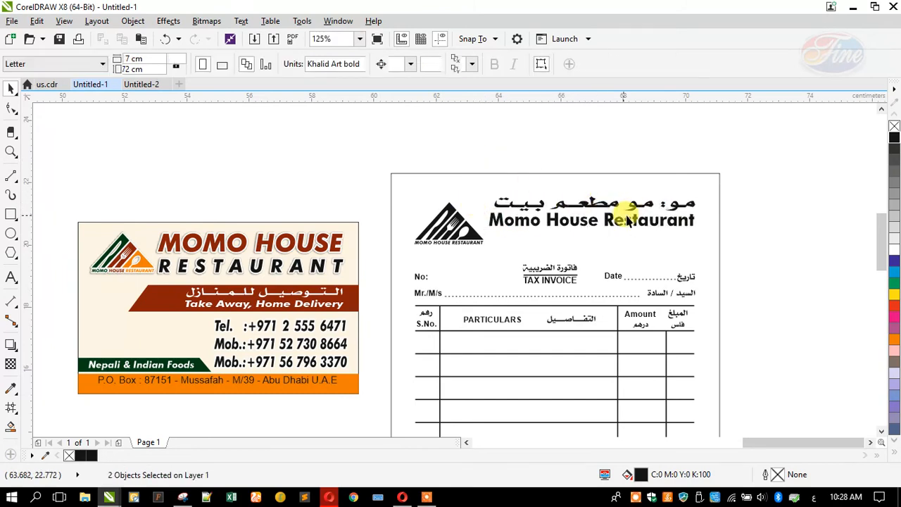
Rescale the Arabic and English title lines together so they are slightly narrower
scroll(582, 209, up, 2)
click(554, 202)
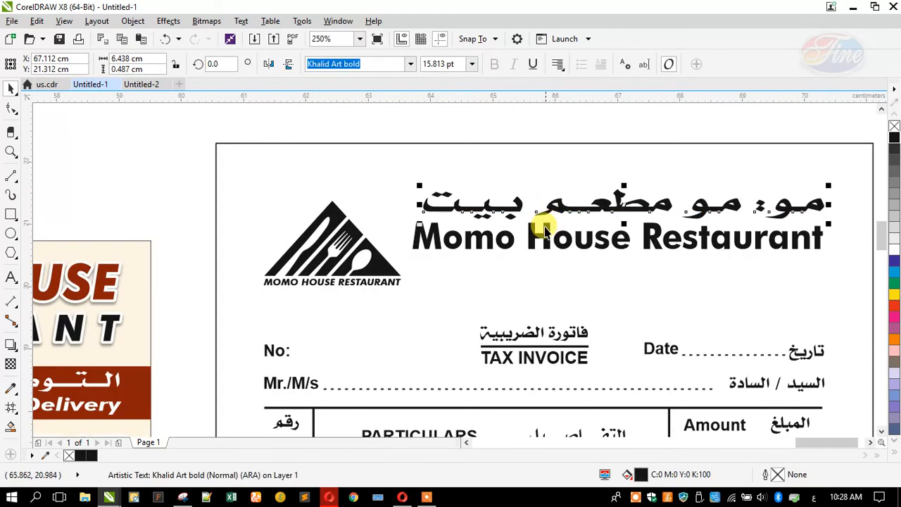
shift+click(542, 226)
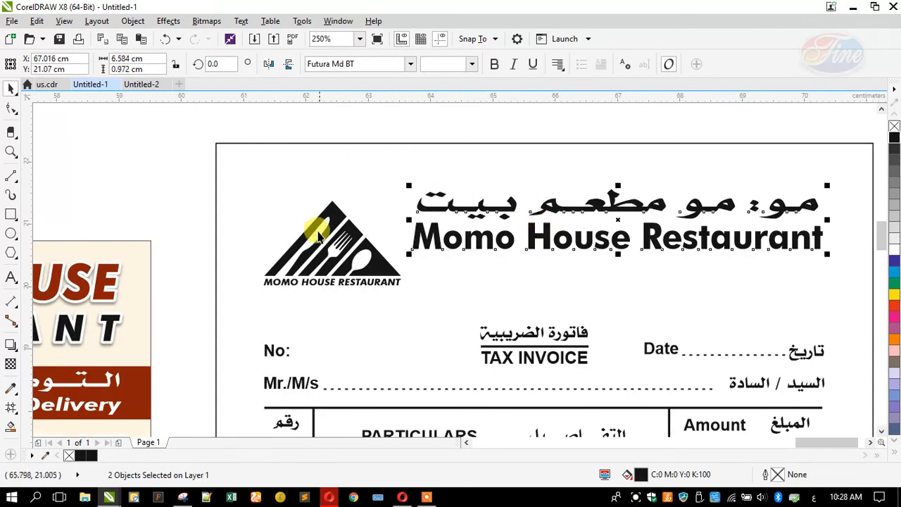
drag(825, 221, 813, 403)
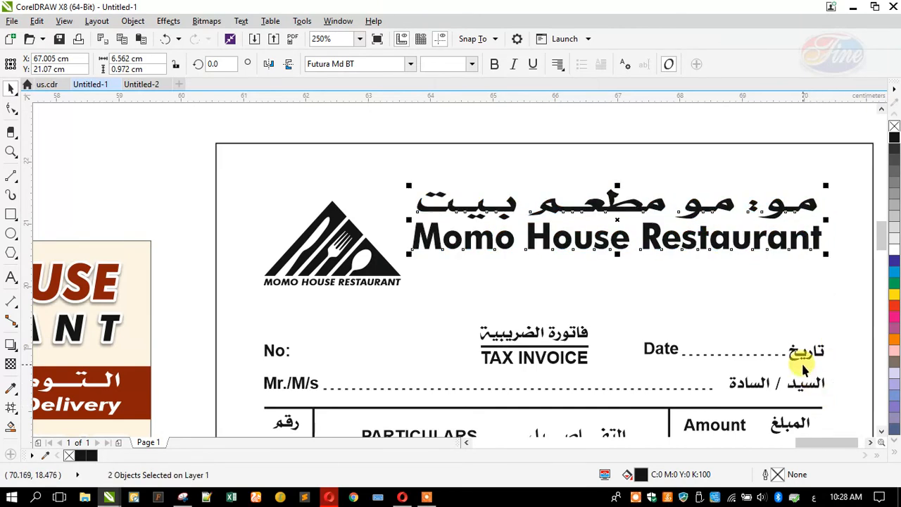
click(799, 356)
shift+click(793, 387)
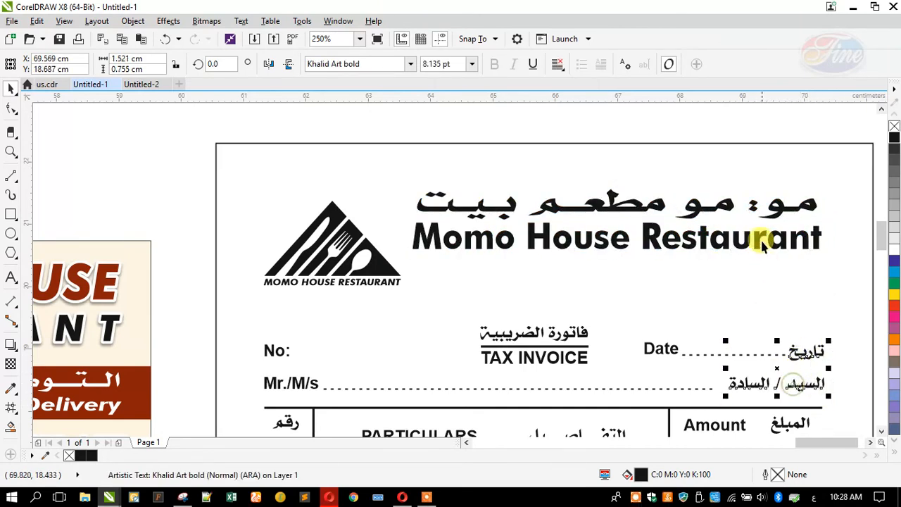
shift+click(750, 234)
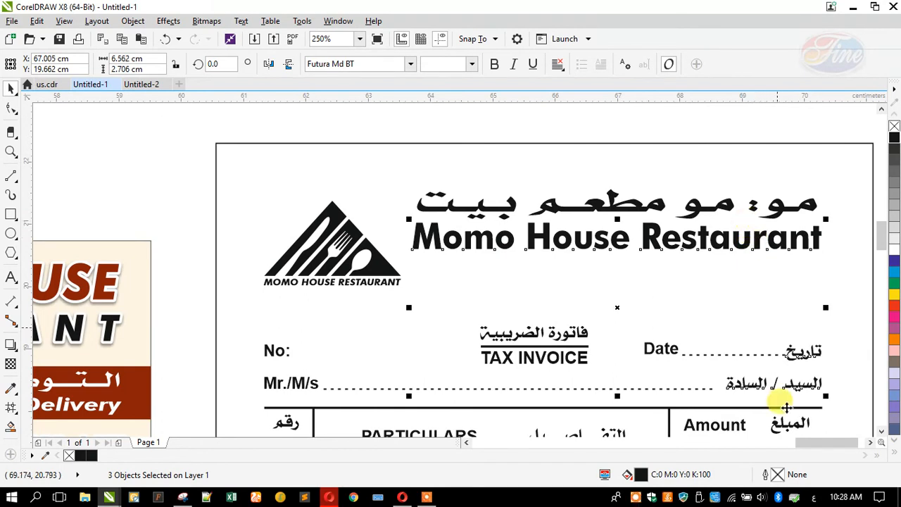
click(777, 362)
Shorten the dotted Date line so it stops before the Arabic تاريخ label
scroll(802, 358, up, 1)
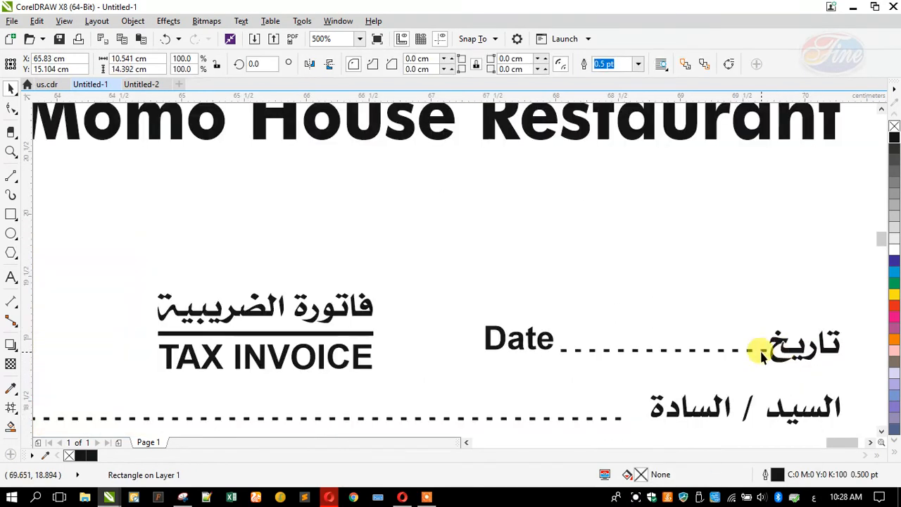
click(763, 350)
drag(768, 353, 763, 361)
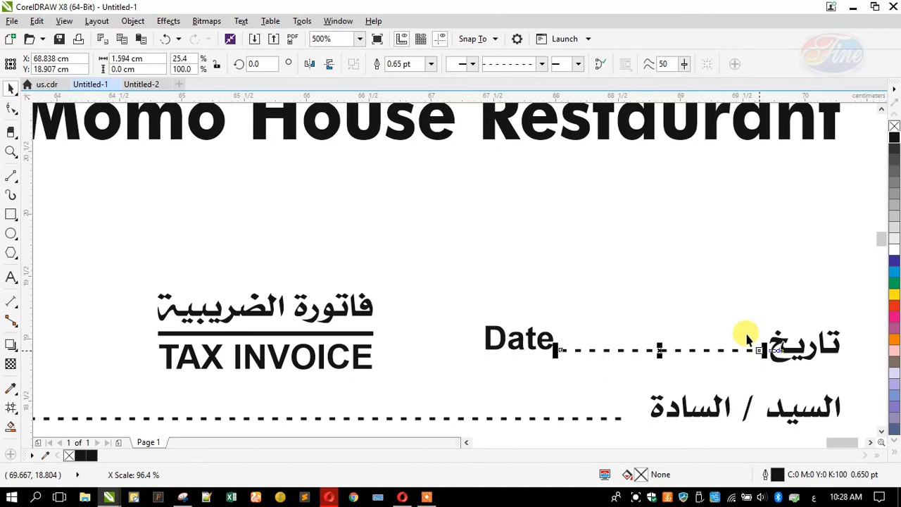
scroll(744, 310, down, 4)
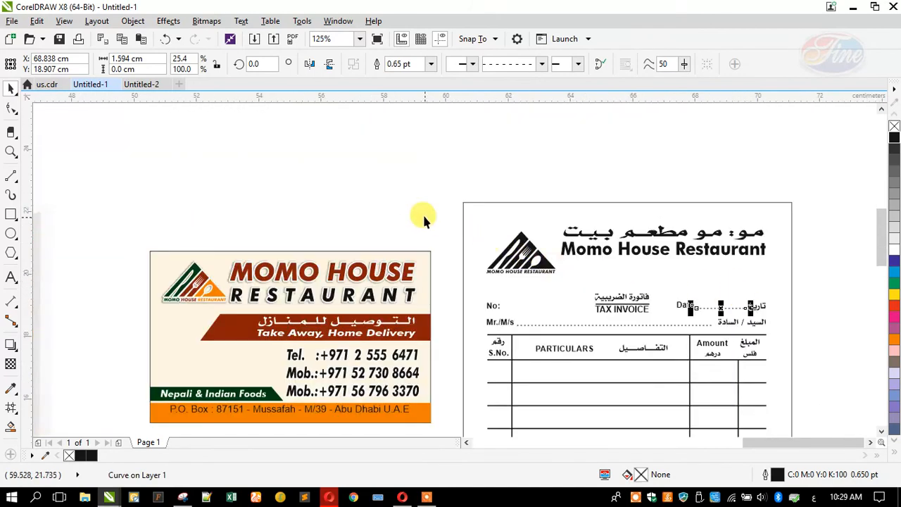
click(424, 217)
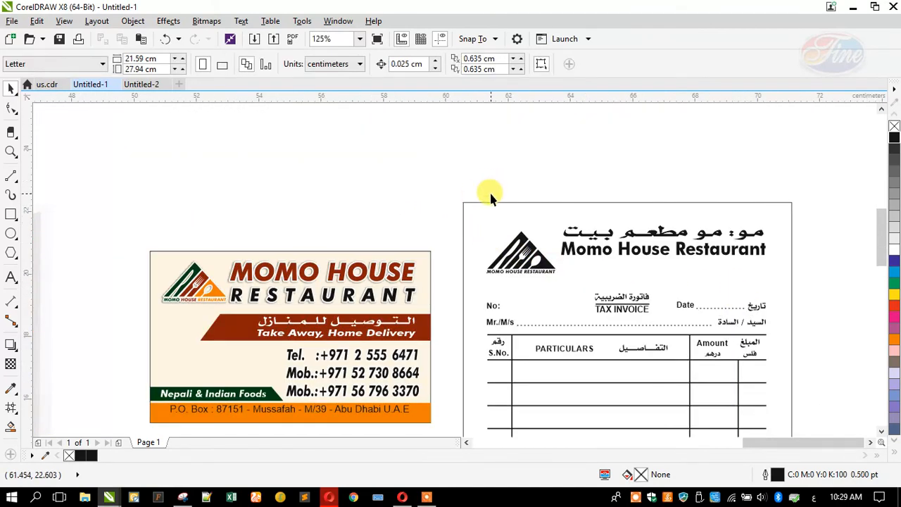
Add a new text line near the scanned invoice with the restaurant's Tel. number and the start of its Mob. number
scroll(491, 194, down, 1)
scroll(132, 230, up, 1)
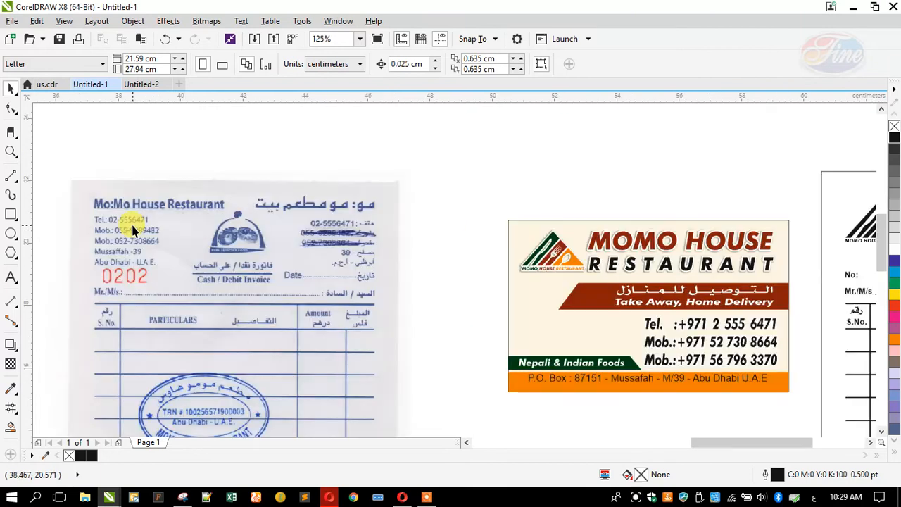
scroll(369, 214, down, 1)
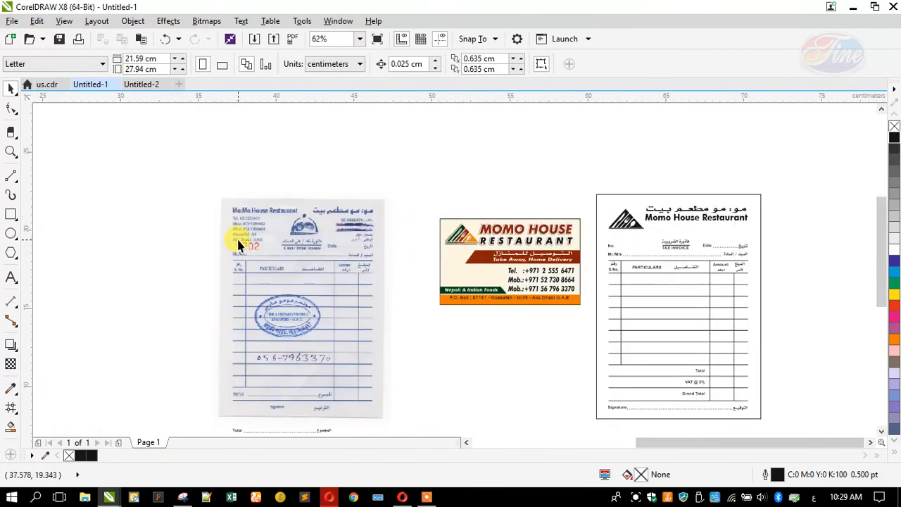
scroll(211, 243, up, 1)
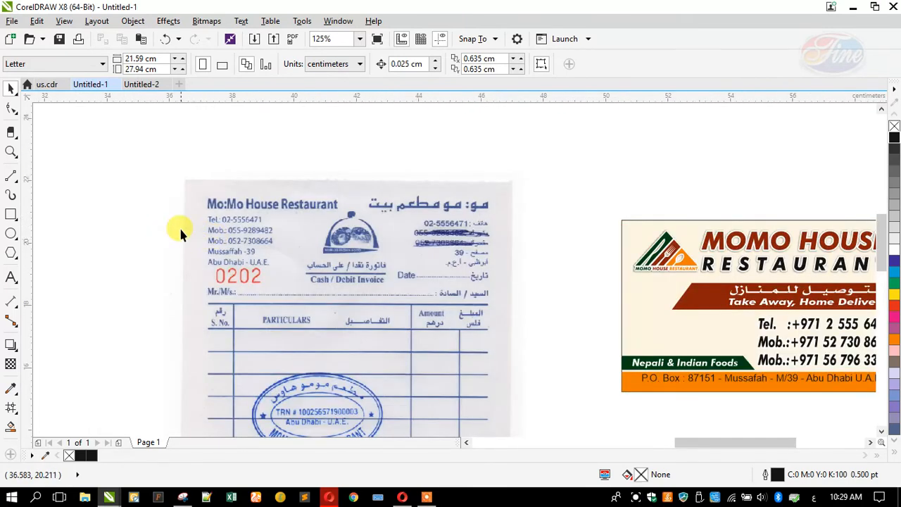
scroll(180, 232, up, 2)
scroll(232, 243, down, 1)
click(11, 277)
click(119, 263)
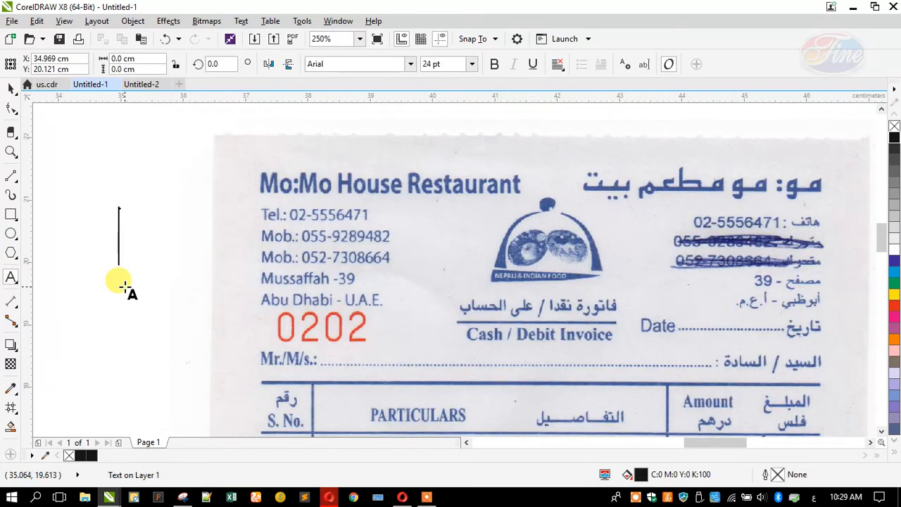
text(Tel)
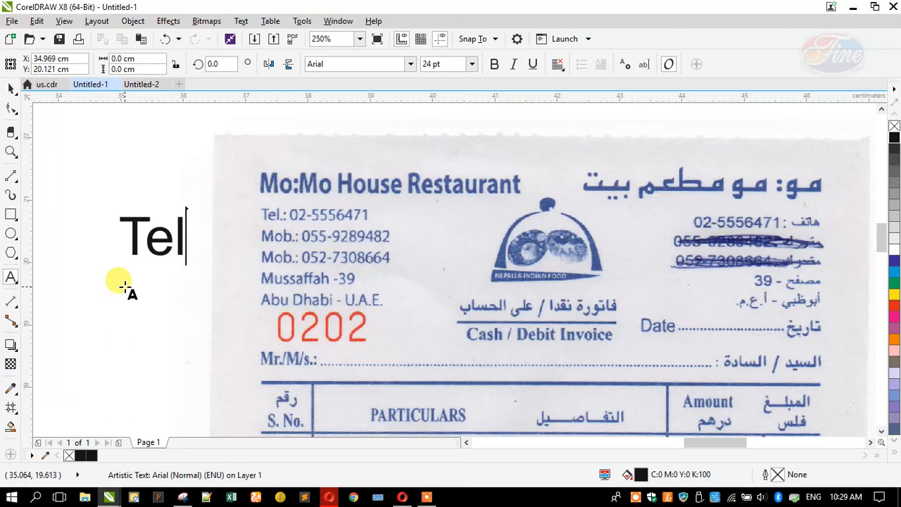
text(.:)
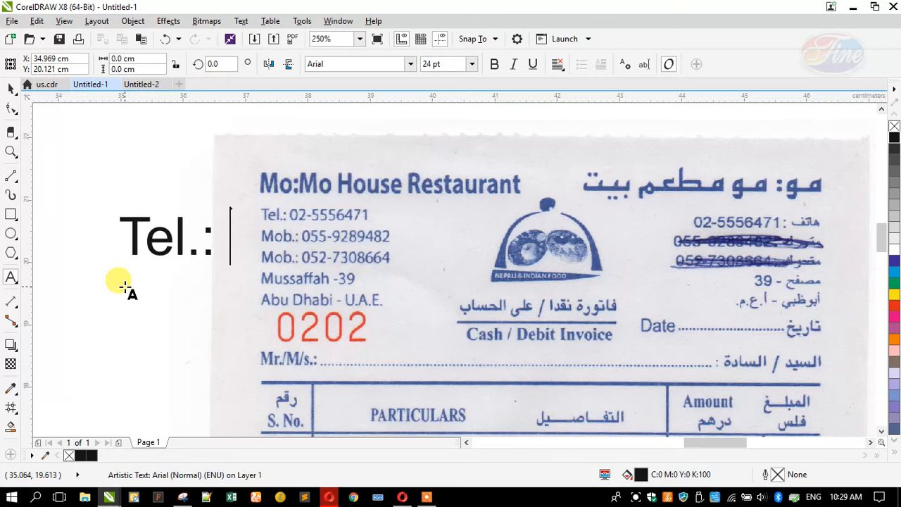
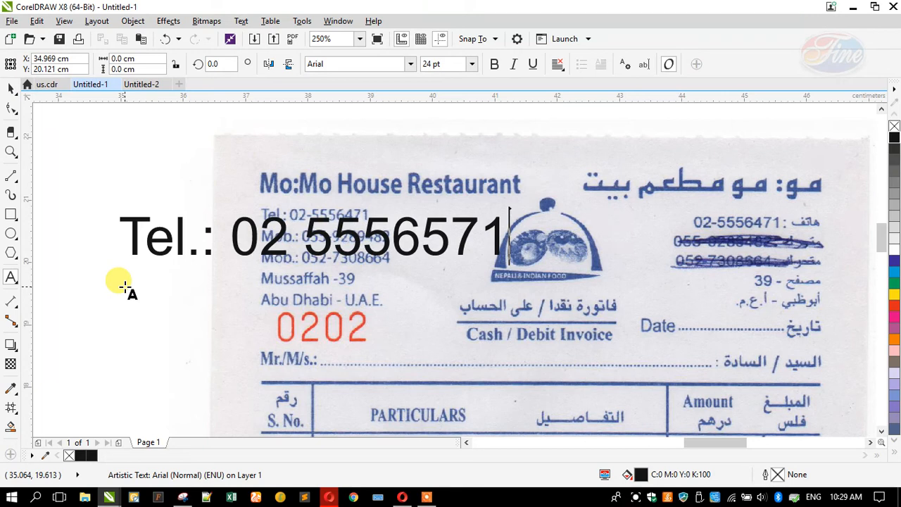
text(, Mob)
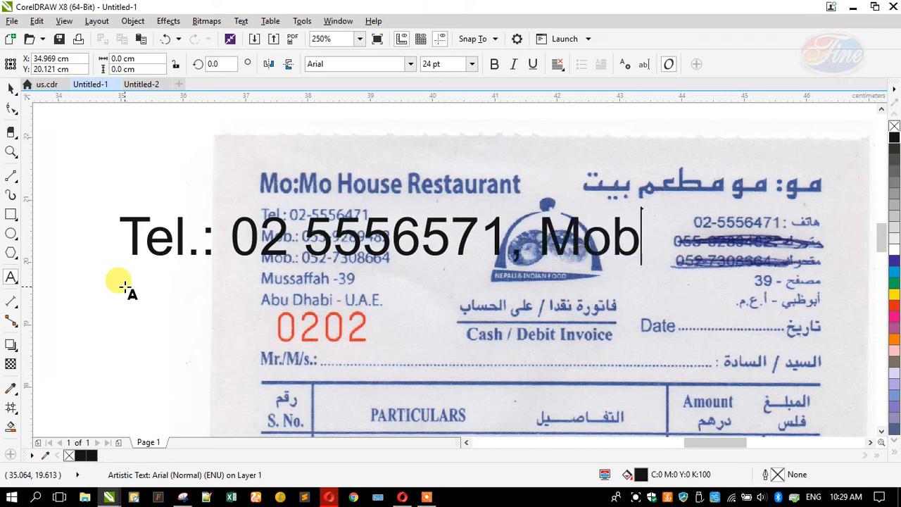
text(:)
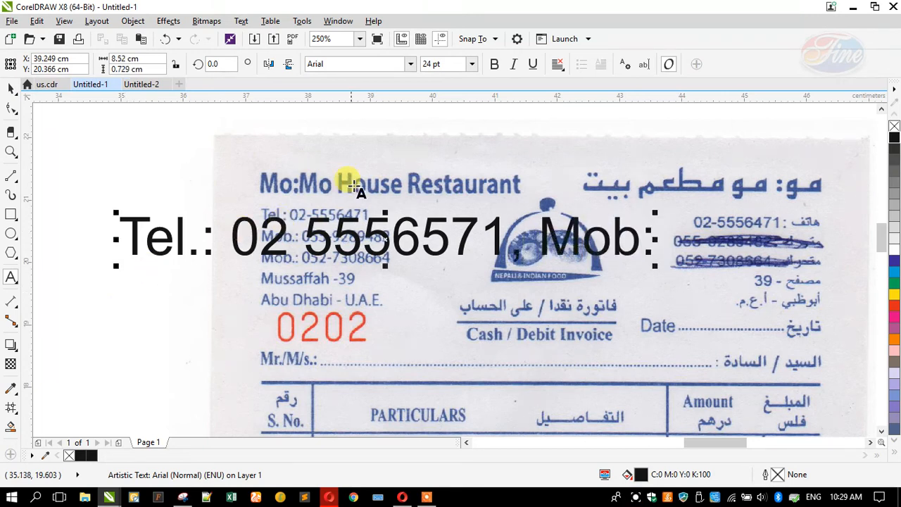
scroll(355, 175, down, 2)
scroll(358, 175, down, 2)
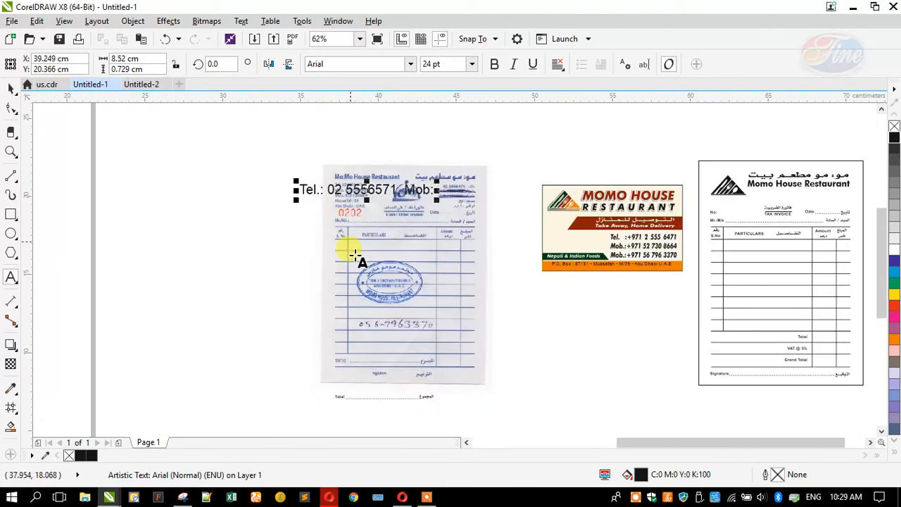
scroll(309, 289, up, 2)
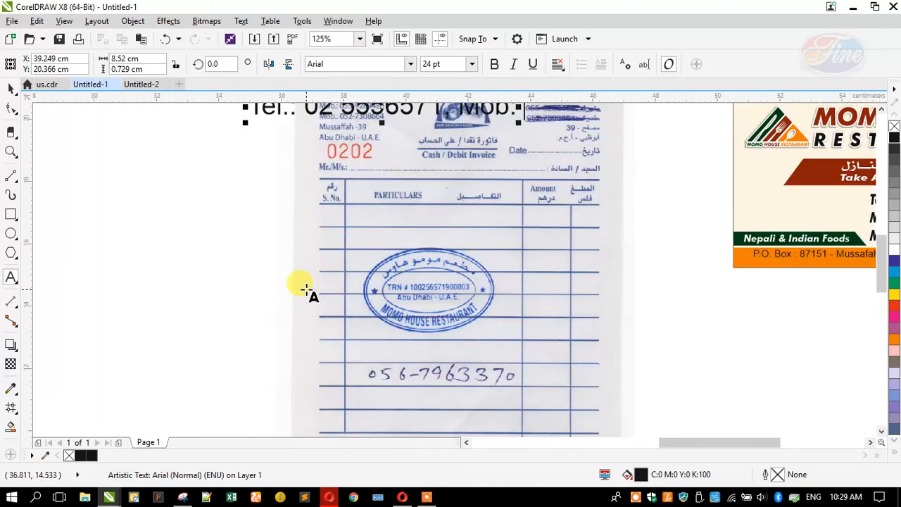
text(05)
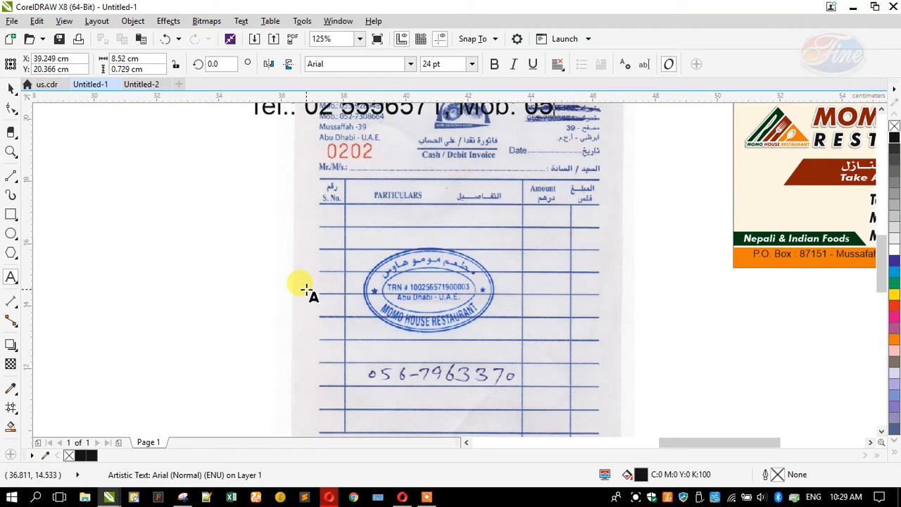
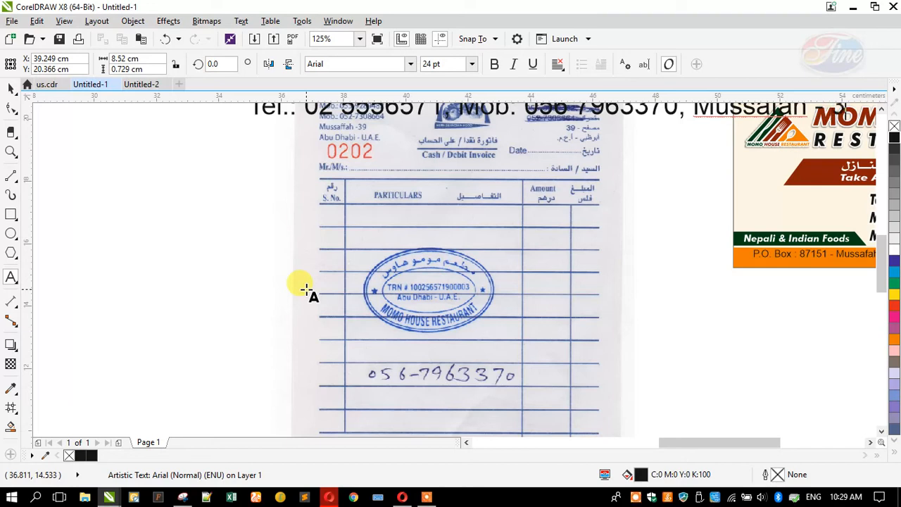
Type '- 39, Abu Dhabi - UAE' to finish the contact line's address
text(- 39, Abu Dhabi)
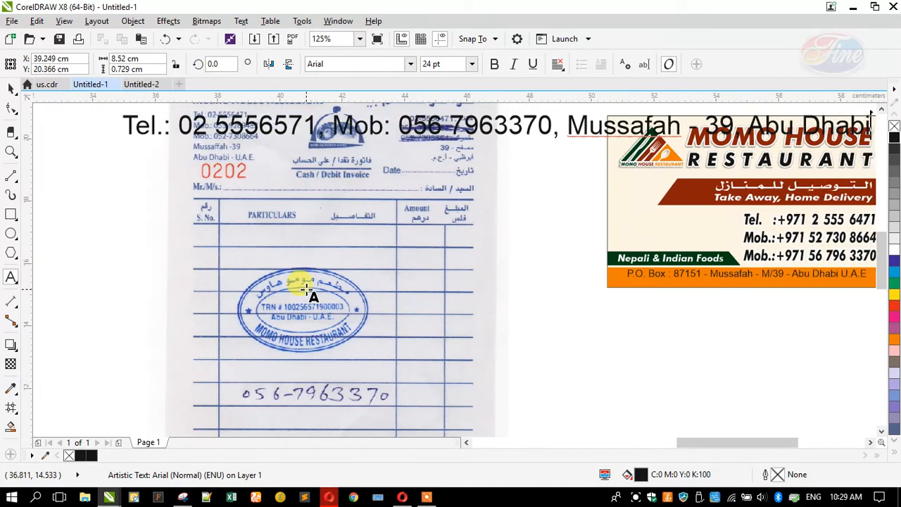
text( - UAE)
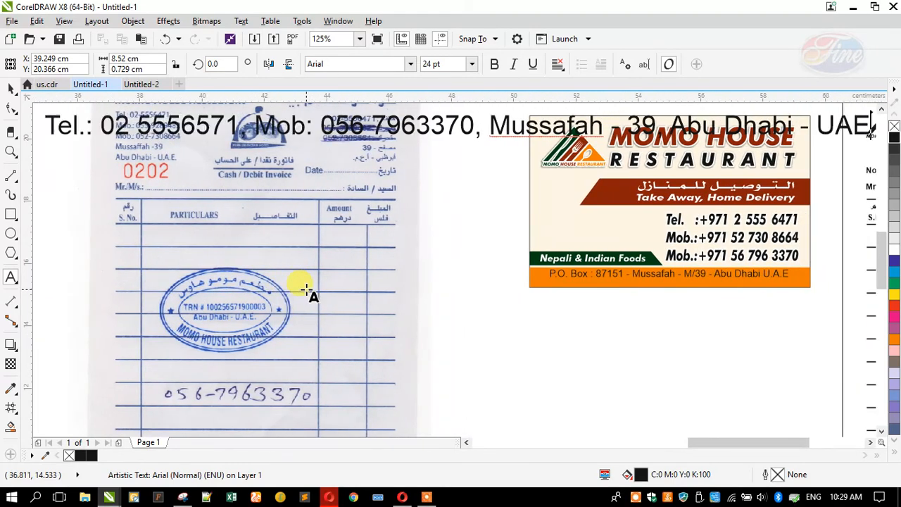
click(10, 88)
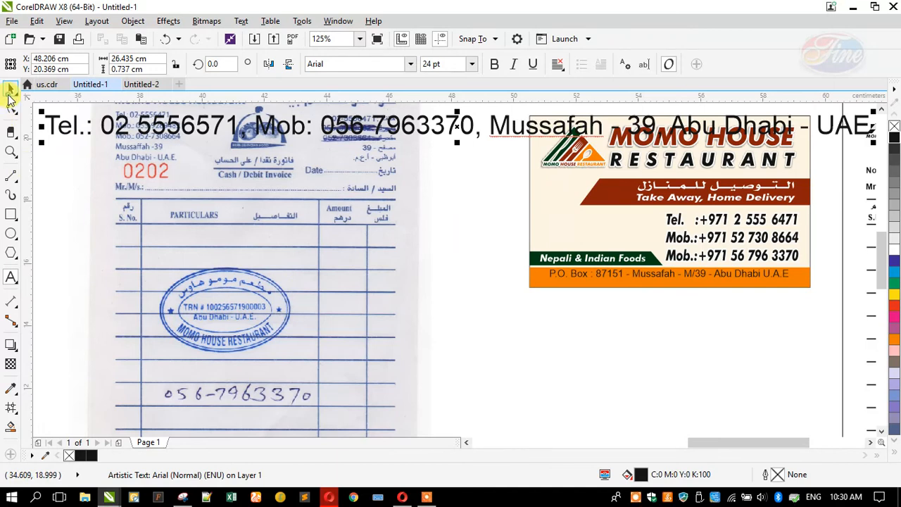
Change the contact line's font to Swis721 Cn BT
click(336, 68)
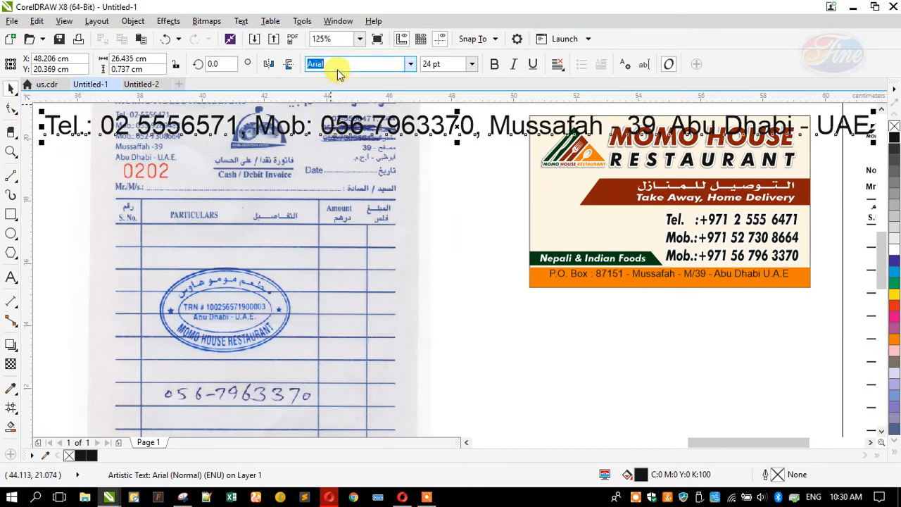
text(s)
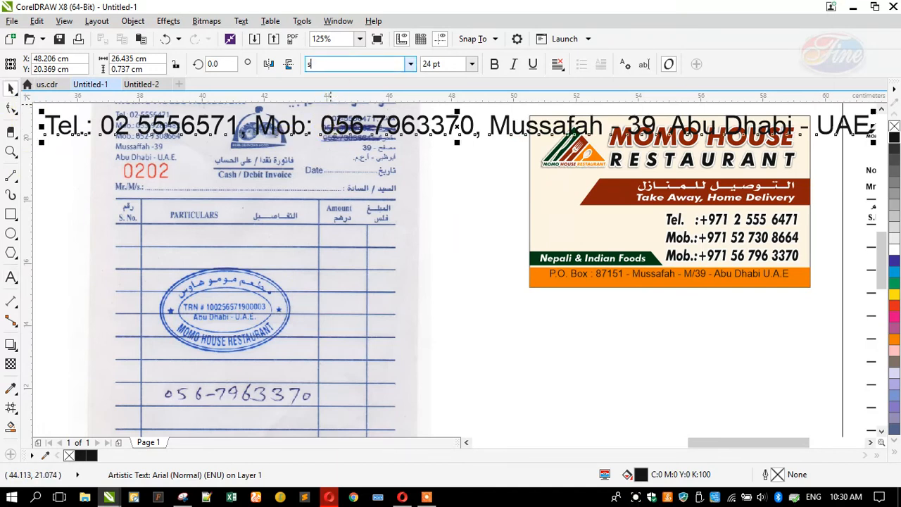
text(wis721 BT)
key(Return)
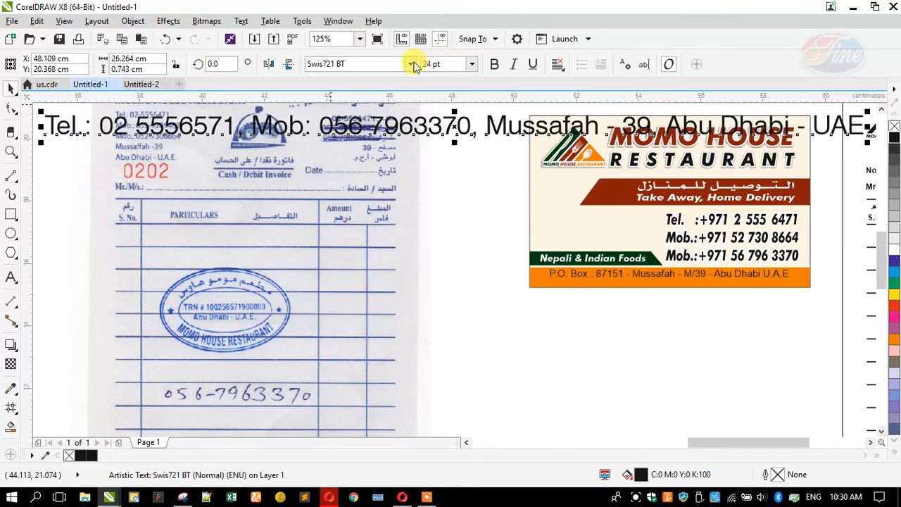
click(411, 64)
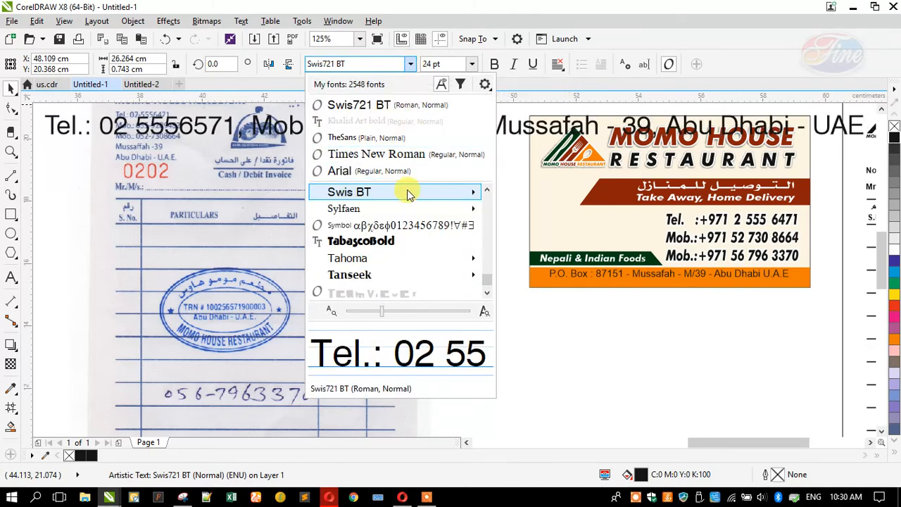
mouse_move(412, 198)
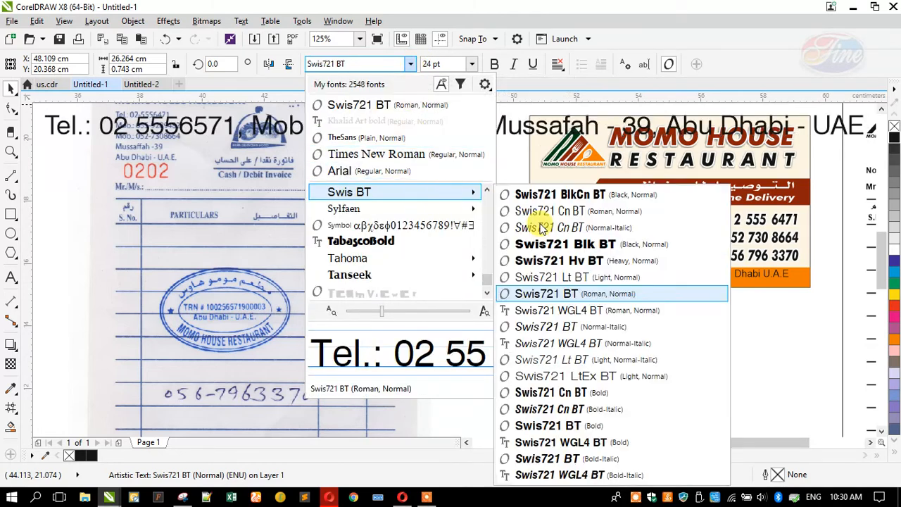
click(527, 211)
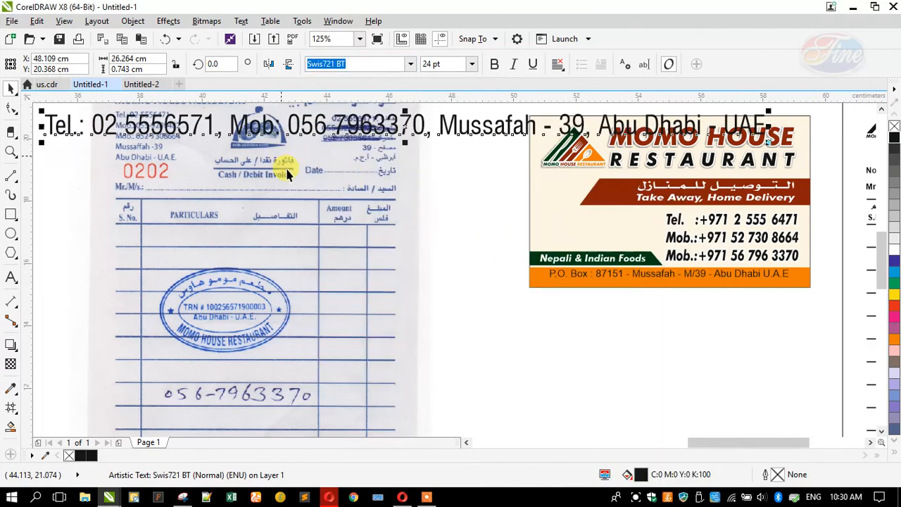
Move the contact line under the Momo House Restaurant heading, scale it to about 6.7 pt, and make it bold
scroll(292, 144, down, 2)
drag(292, 144, 528, 151)
drag(411, 139, 593, 128)
click(679, 151)
scroll(795, 187, up, 2)
drag(858, 168, 736, 183)
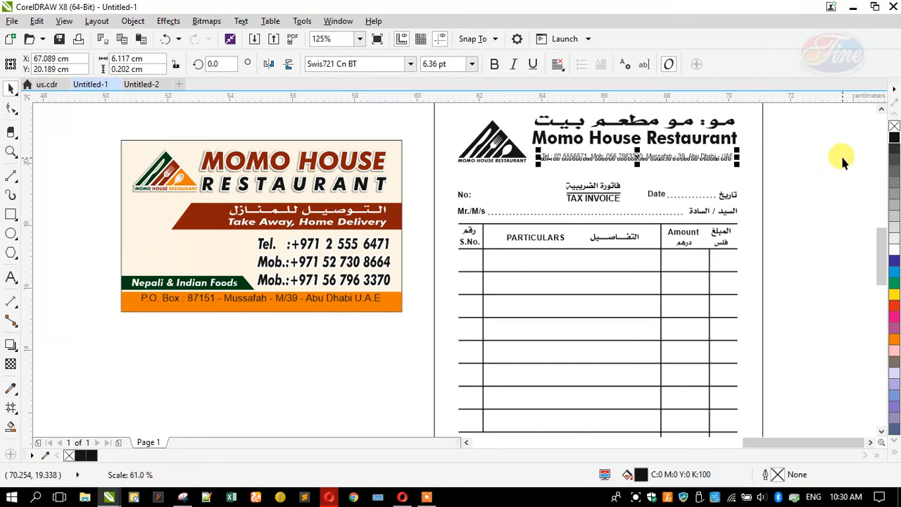
scroll(840, 157, up, 2)
scroll(834, 203, down, 2)
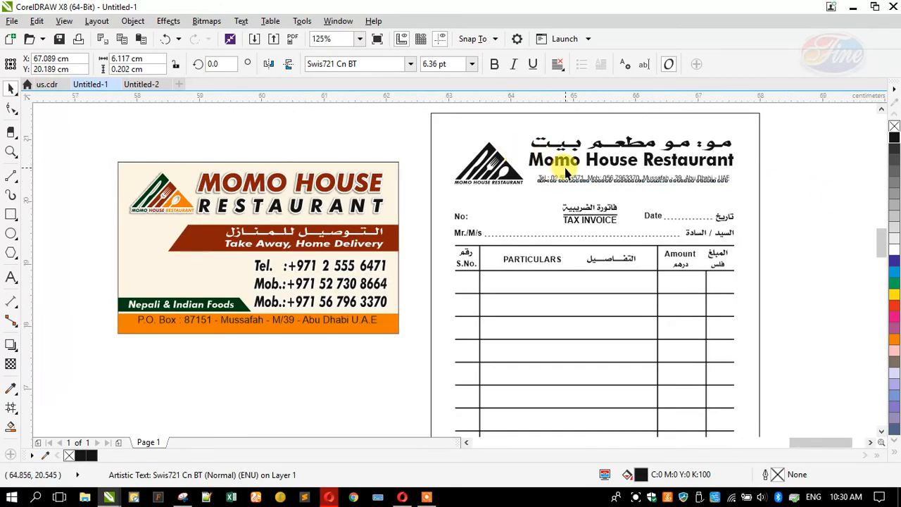
scroll(534, 173, up, 2)
drag(505, 177, 485, 168)
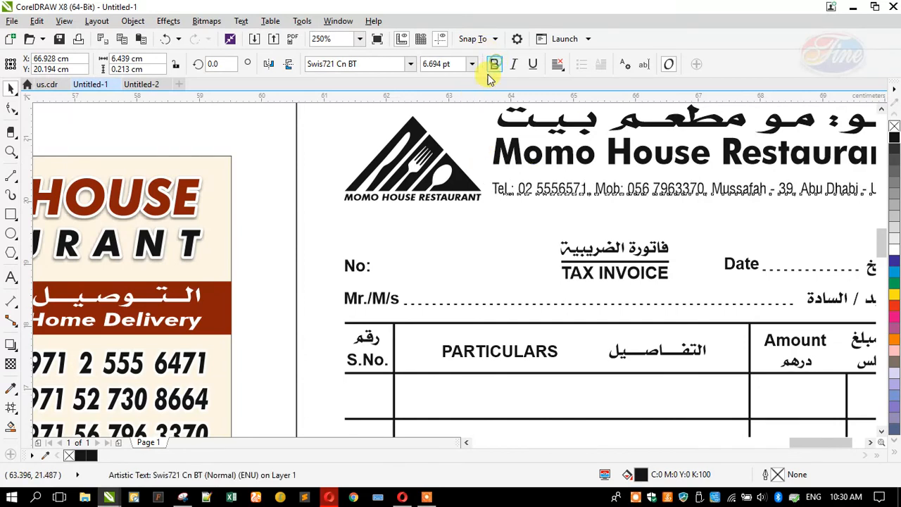
click(494, 64)
scroll(394, 155, down, 2)
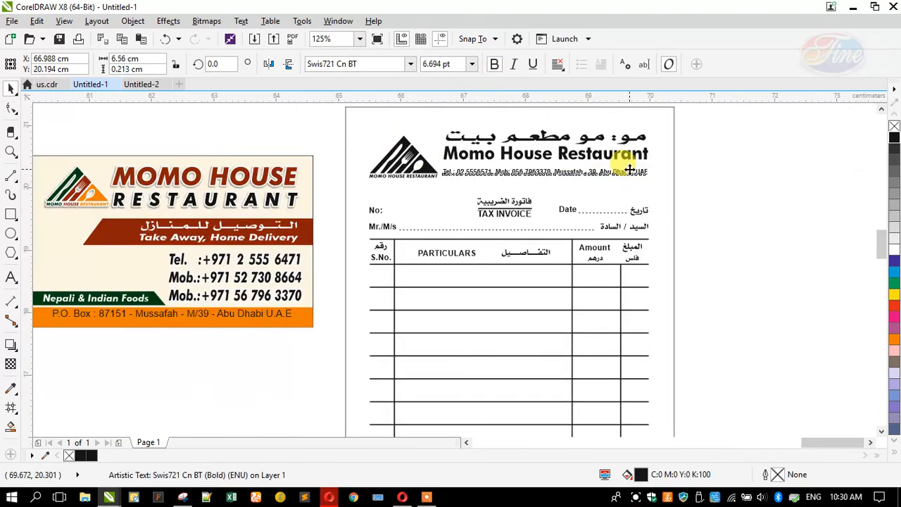
scroll(629, 169, up, 2)
Draw a horizontal rule under the header and nudge the contact line slightly down
click(750, 181)
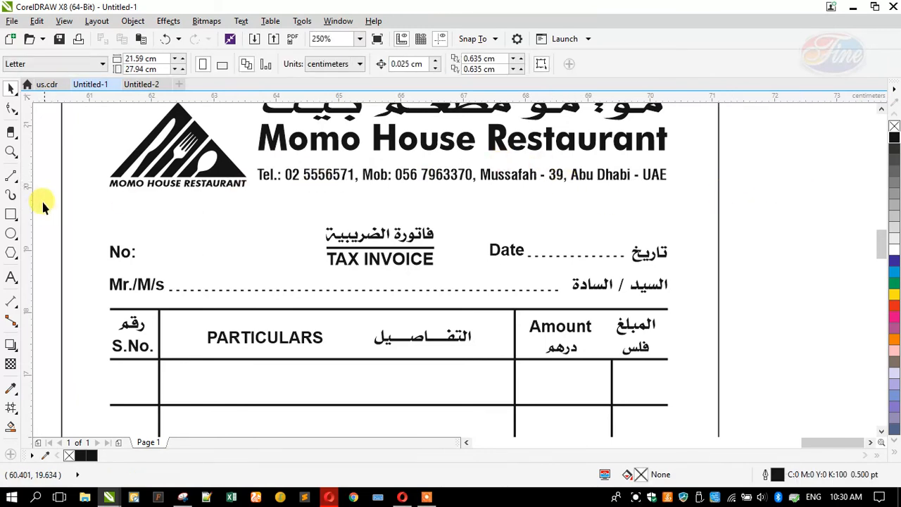
click(12, 180)
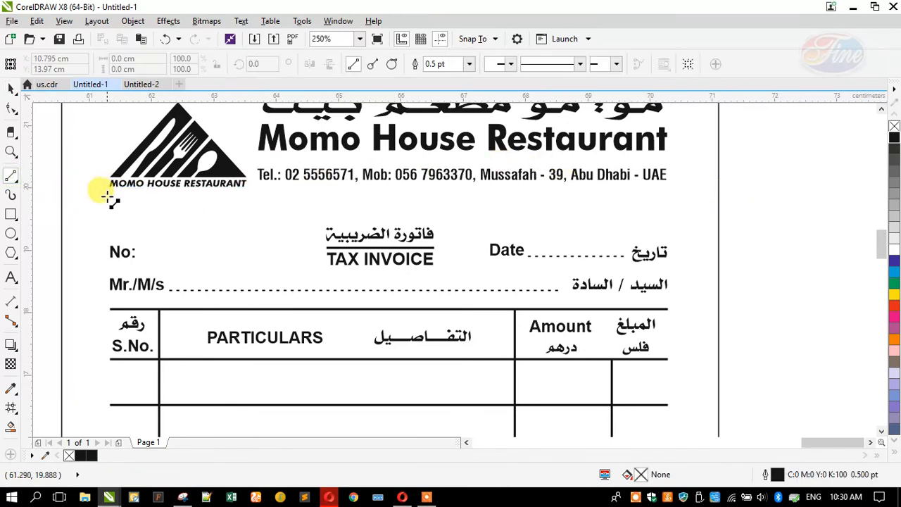
drag(109, 197, 664, 198)
click(7, 96)
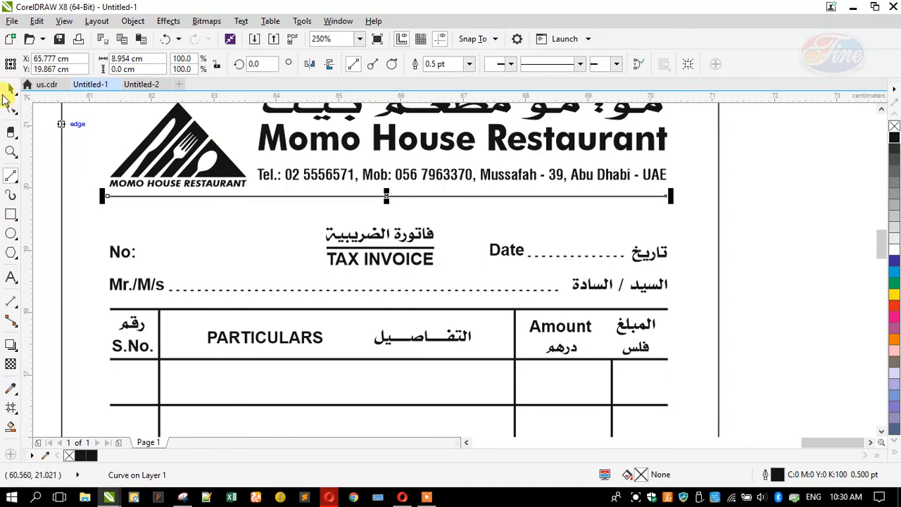
click(346, 175)
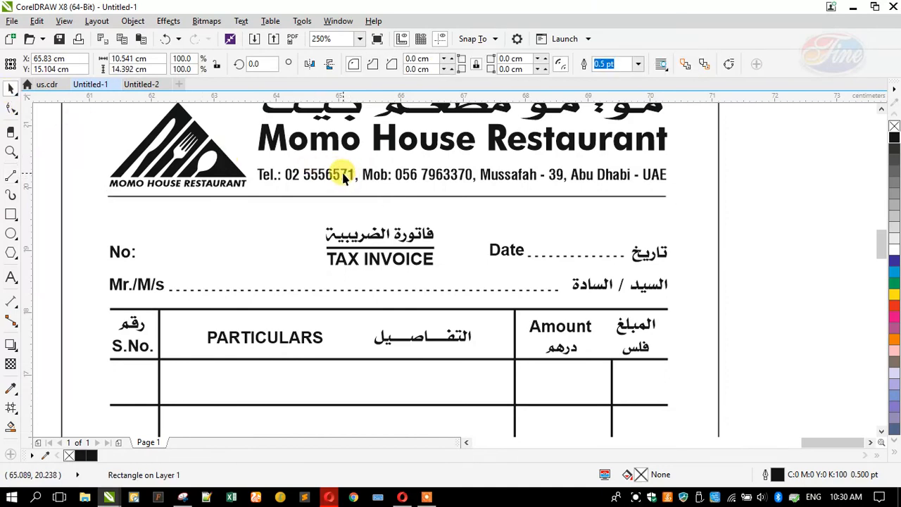
click(340, 173)
drag(340, 173, 344, 180)
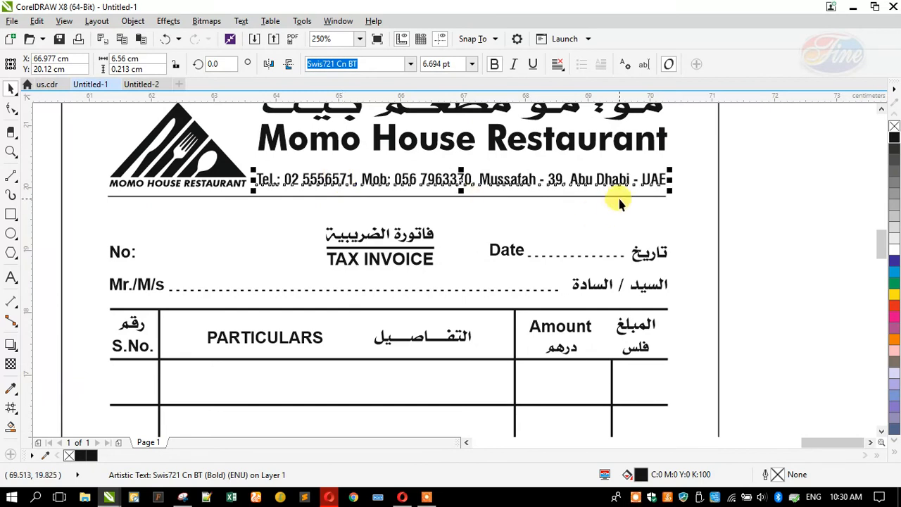
Adjust both ends of the rule and give it a 1 pt outline width
click(634, 196)
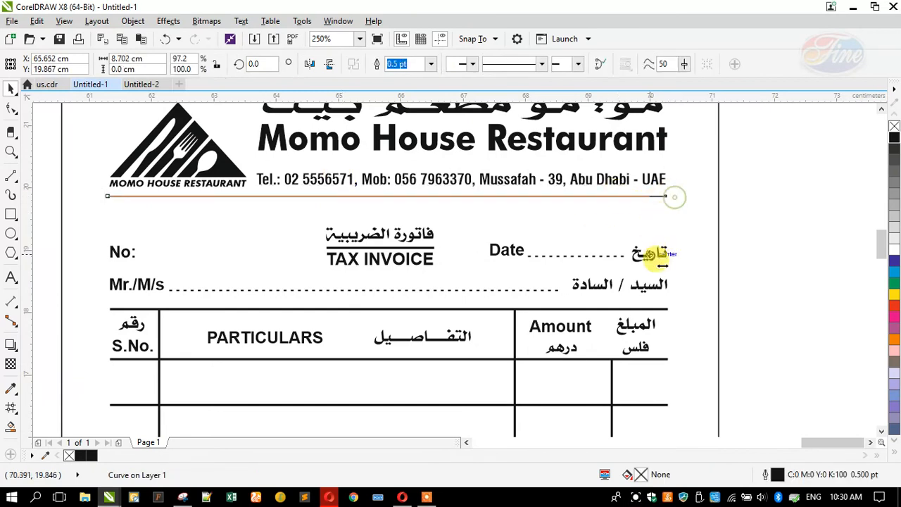
mouse_move(674, 306)
mouse_down()
mouse_move(674, 321)
mouse_move(668, 307)
mouse_up()
drag(102, 195, 104, 311)
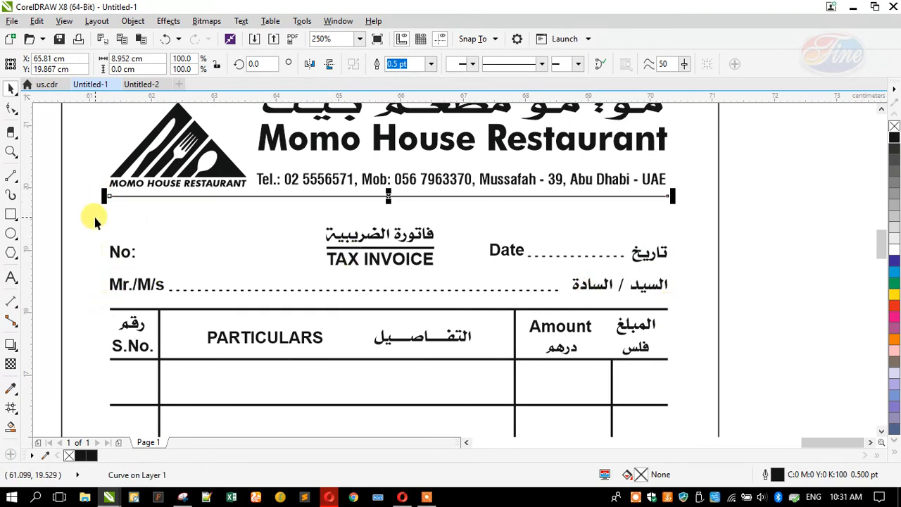
key(F12)
text(1)
key(Return)
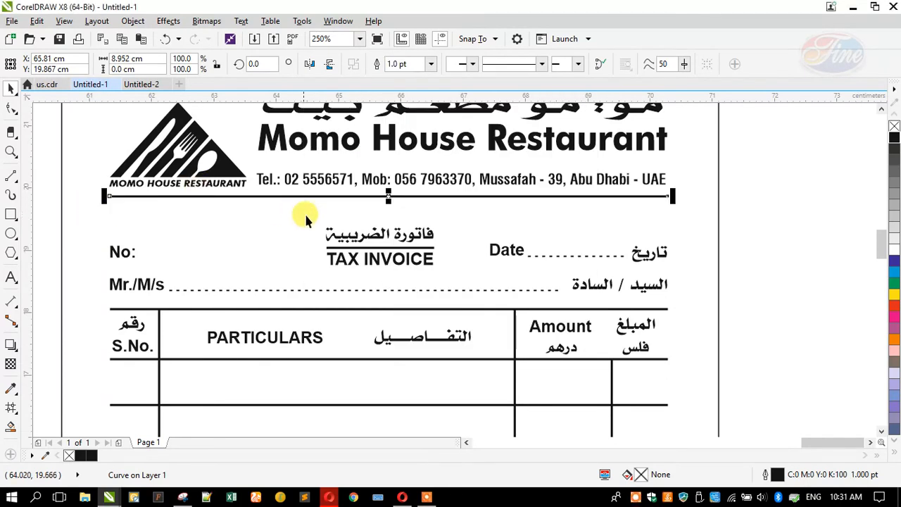
scroll(304, 212, down, 2)
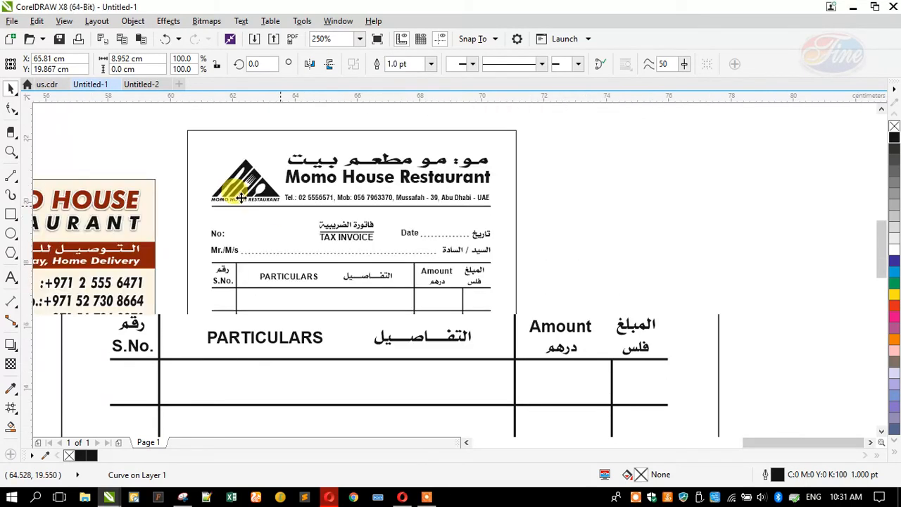
Top-align the Arabic and English restaurant names with the logo
click(296, 163)
shift+click(292, 176)
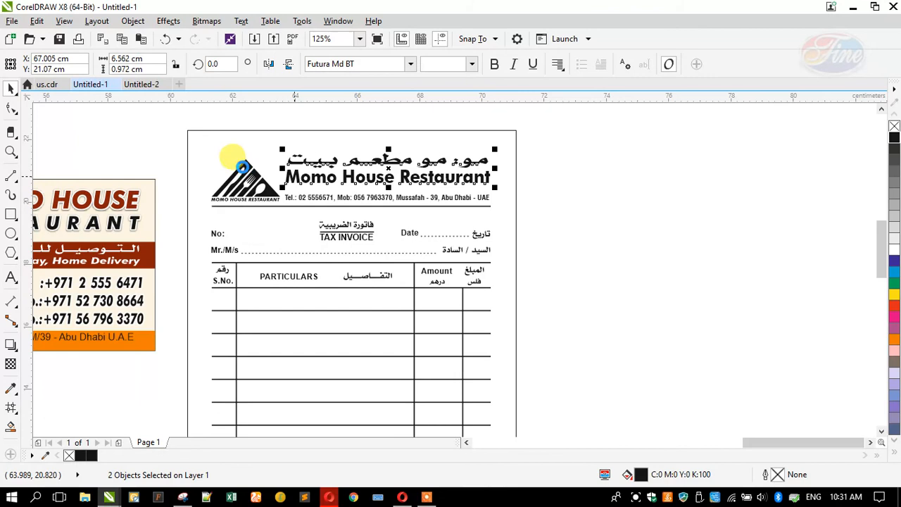
shift+click(243, 166)
key(t)
click(183, 155)
scroll(225, 180, up, 2)
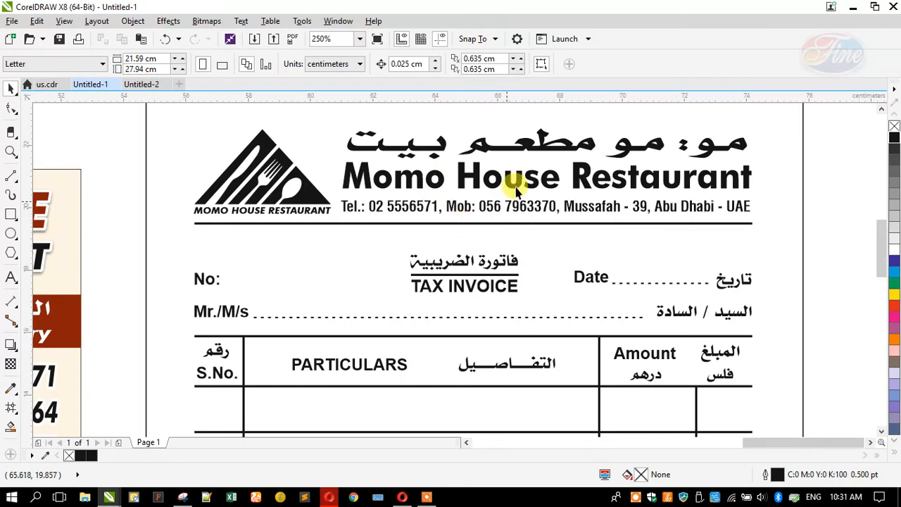
scroll(492, 182, down, 2)
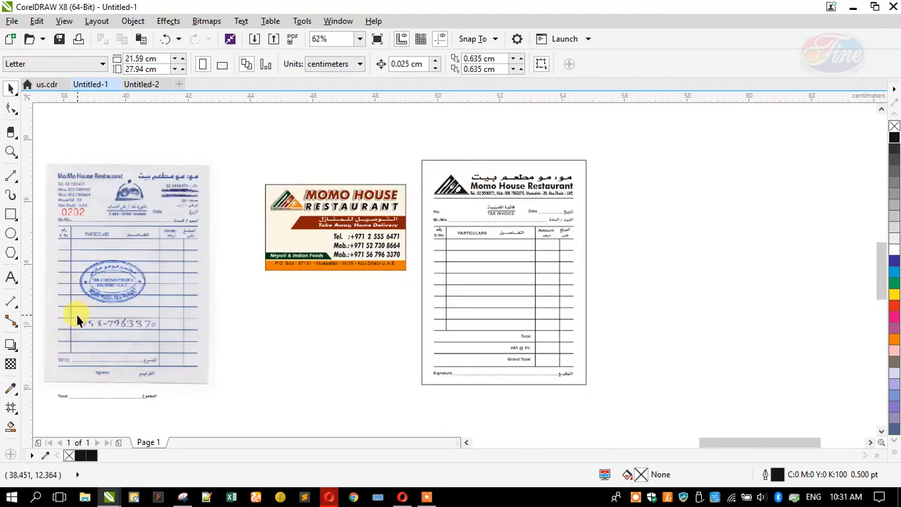
scroll(76, 315, up, 1)
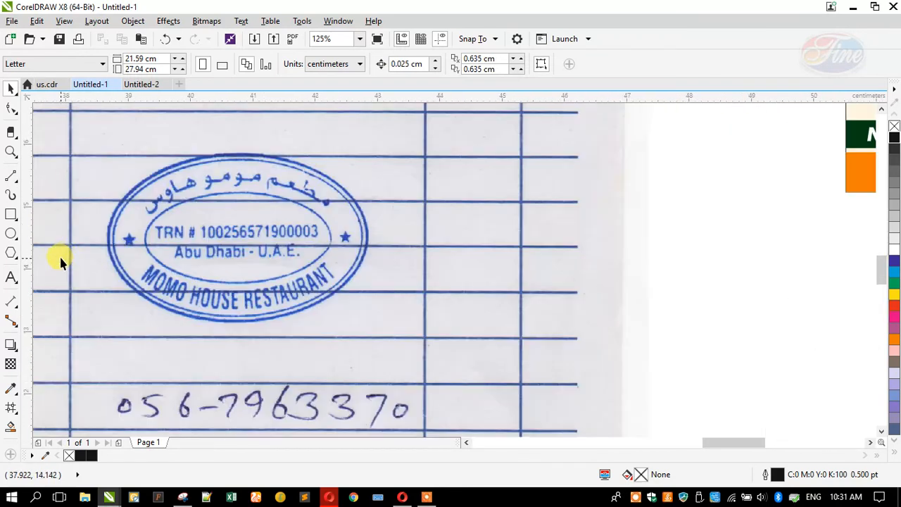
Add a bold text line reading 'TRN #' followed by the restaurant's tax registration number
click(102, 313)
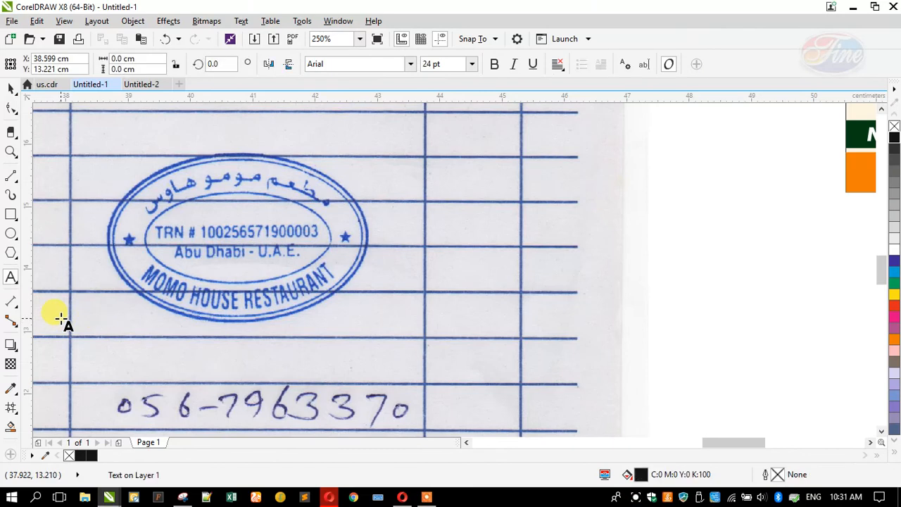
text(TRN)
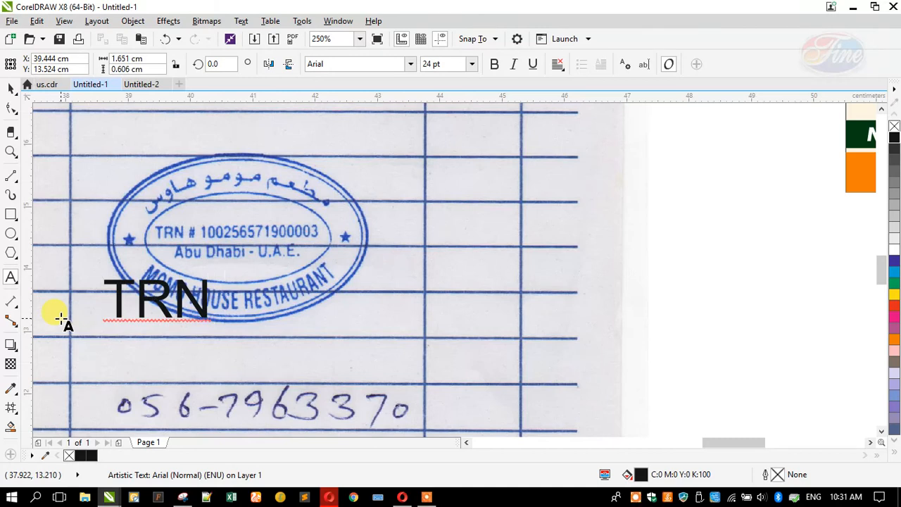
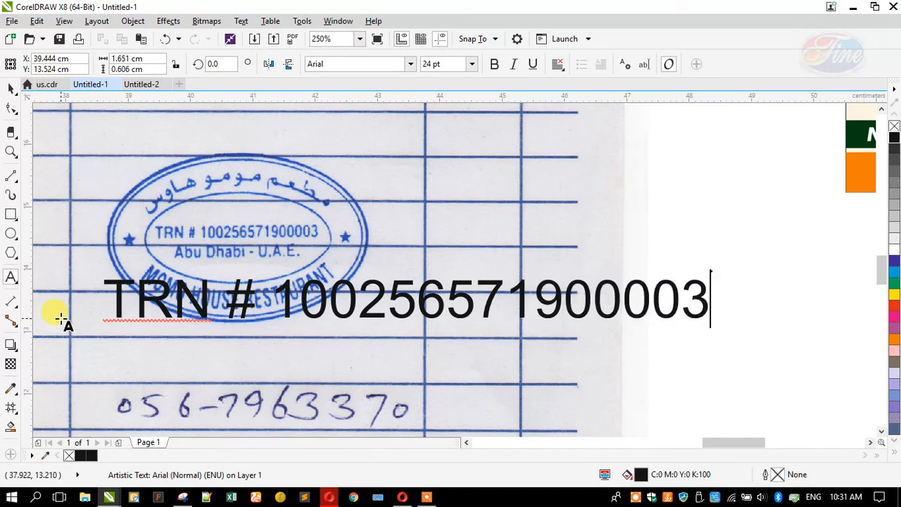
key(Escape)
click(11, 105)
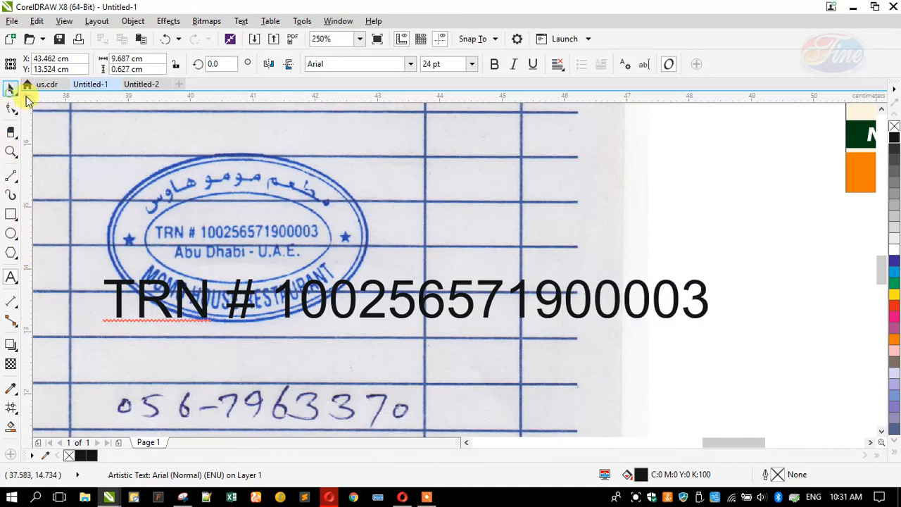
click(494, 64)
scroll(235, 329, down, 7)
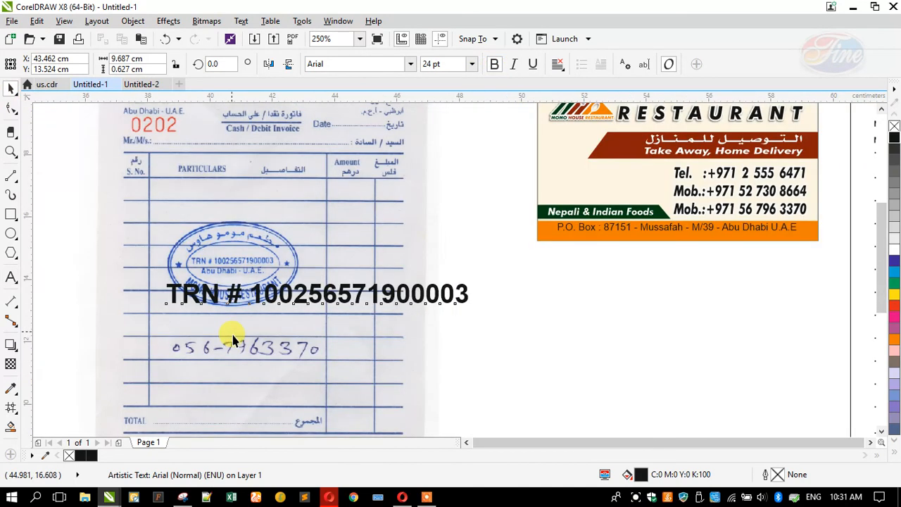
scroll(445, 277, up, 5)
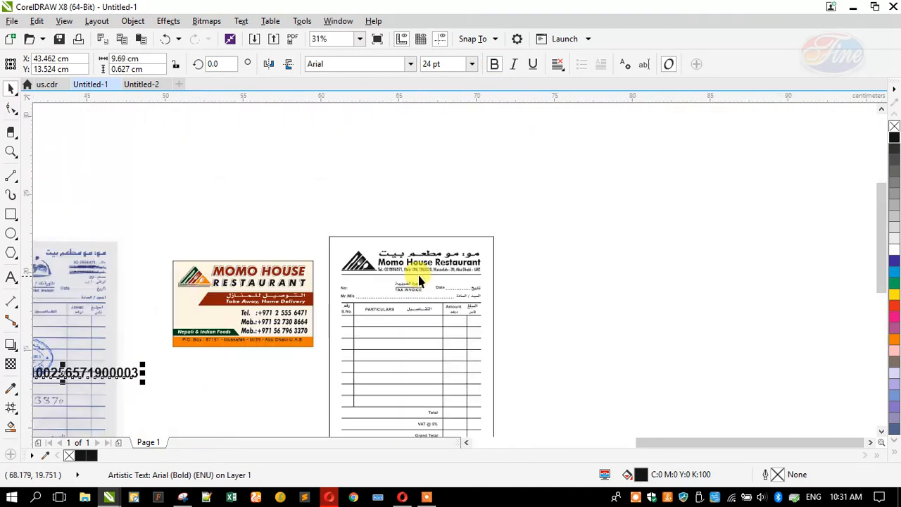
Centre the TRN text on the header rule, shrink it to about 7.8 pt, and move both down
shift+click(408, 273)
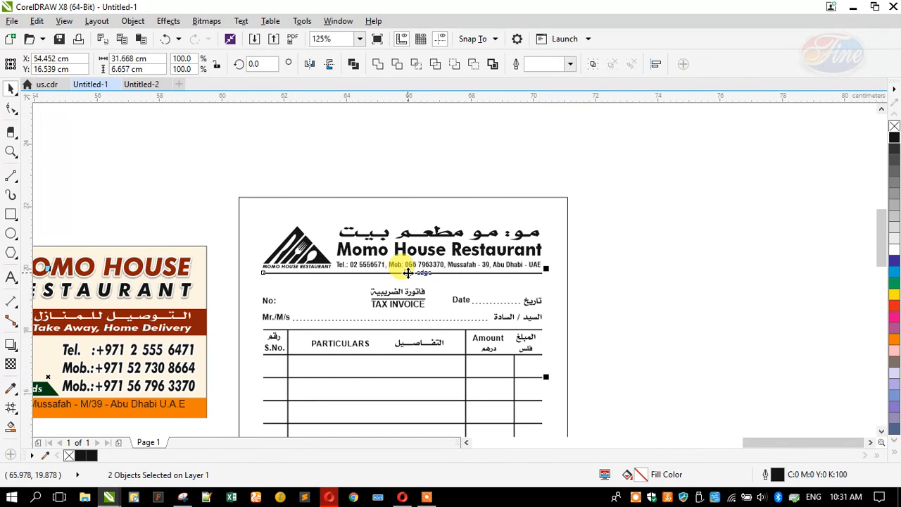
key(e)
click(633, 280)
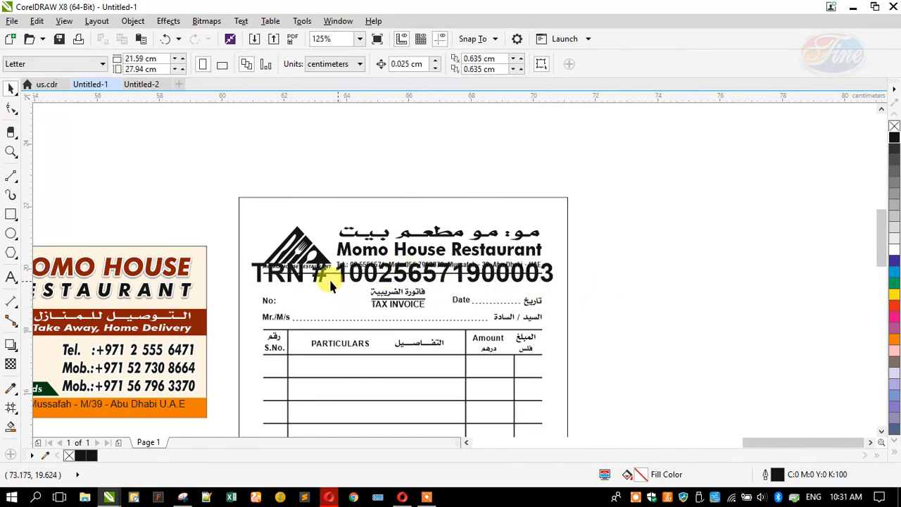
scroll(301, 272, up, 1)
click(298, 280)
drag(197, 299, 399, 313)
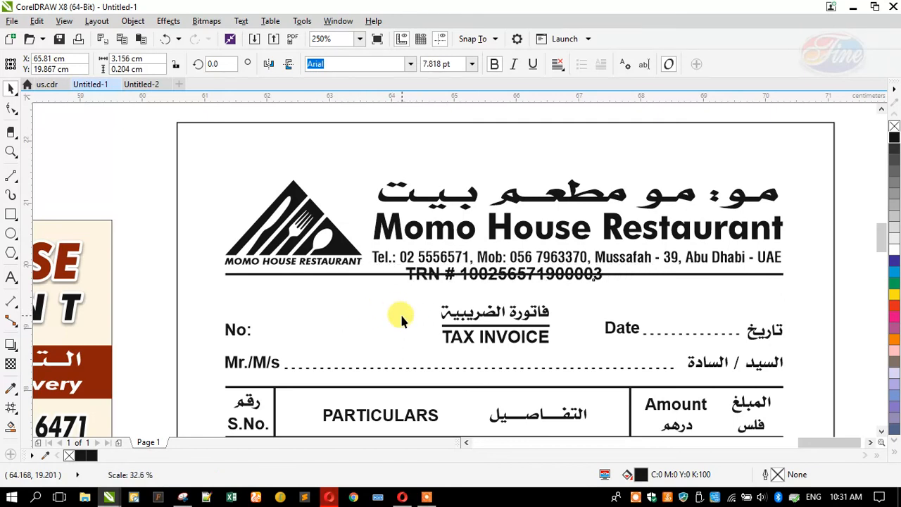
scroll(470, 285, up, 2)
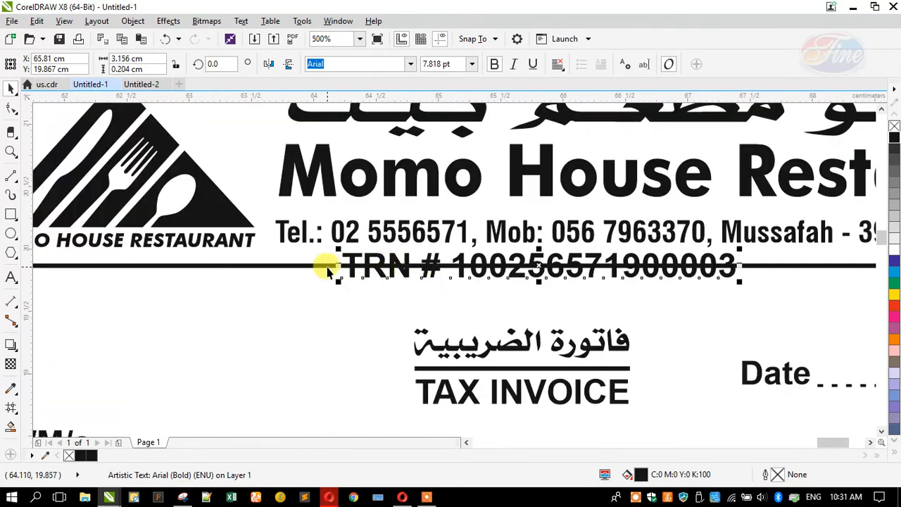
shift+click(327, 268)
drag(327, 268, 748, 304)
click(10, 212)
Draw a black-filled rectangle with rounded pill corners around the TRN text
click(10, 107)
drag(328, 260, 351, 261)
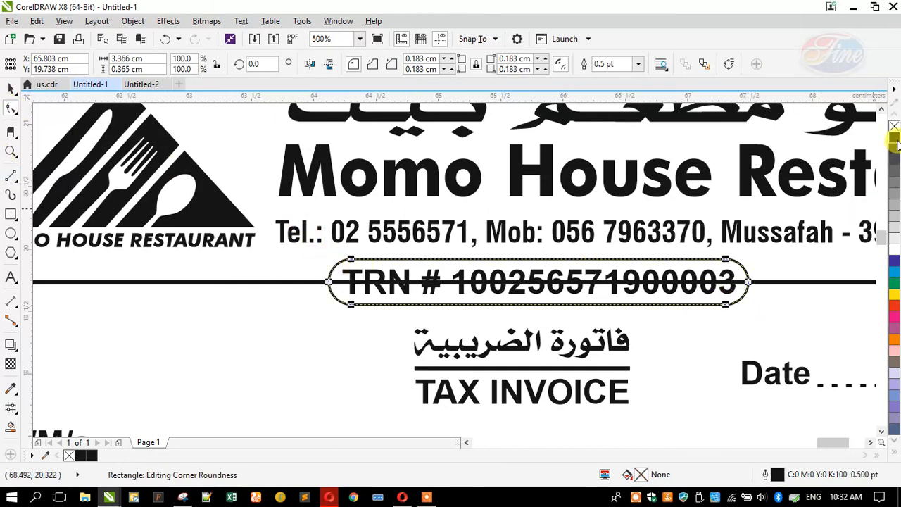
click(894, 139)
click(9, 89)
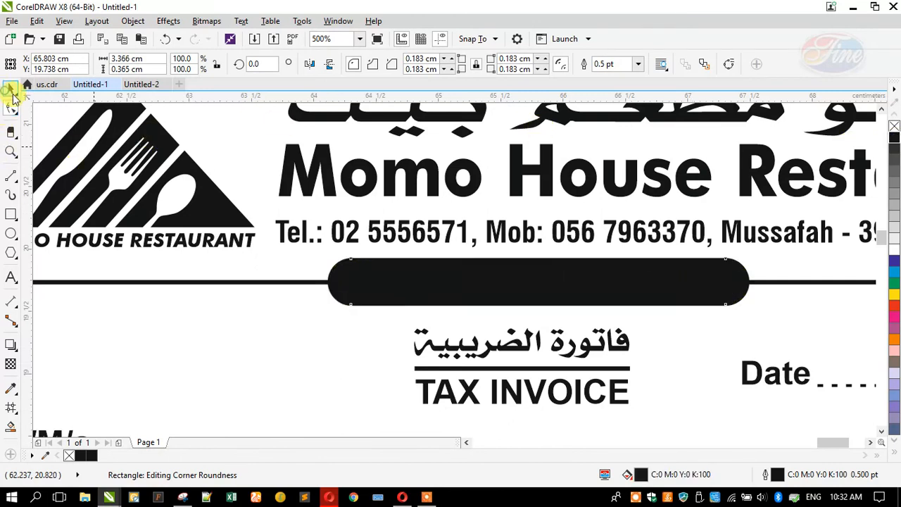
shift+click(296, 283)
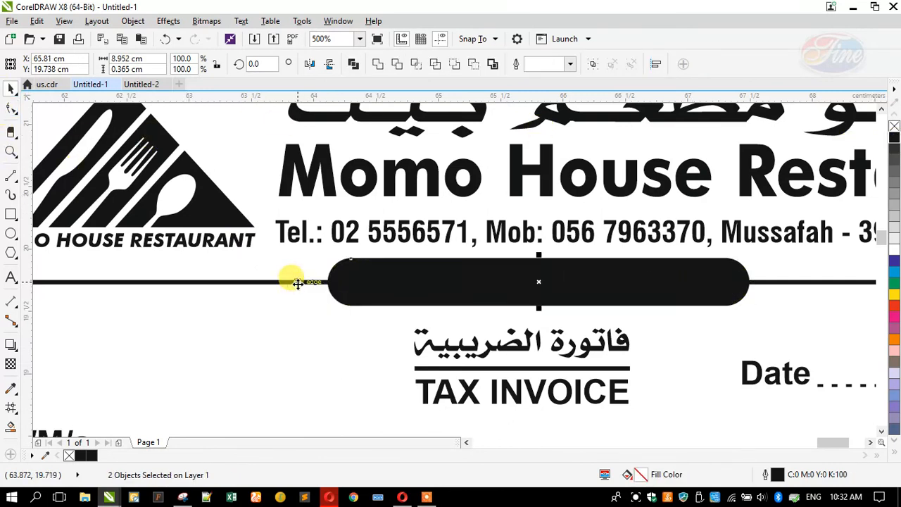
click(361, 276)
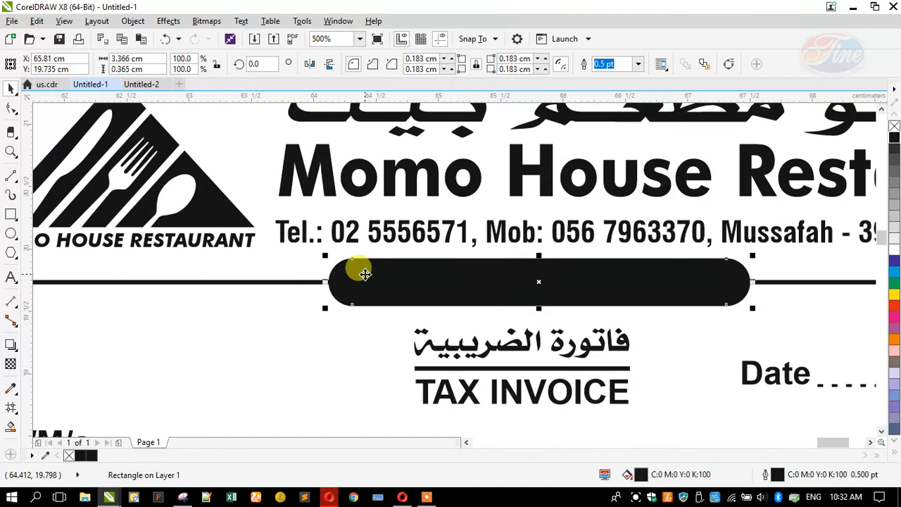
Make the TRN text white so it shows on the black pill
click(380, 282)
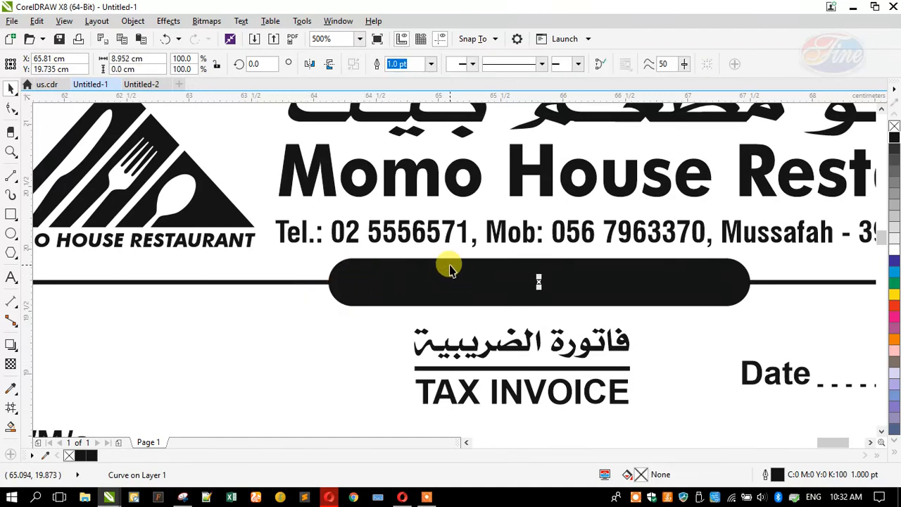
alt+click(454, 275)
click(892, 248)
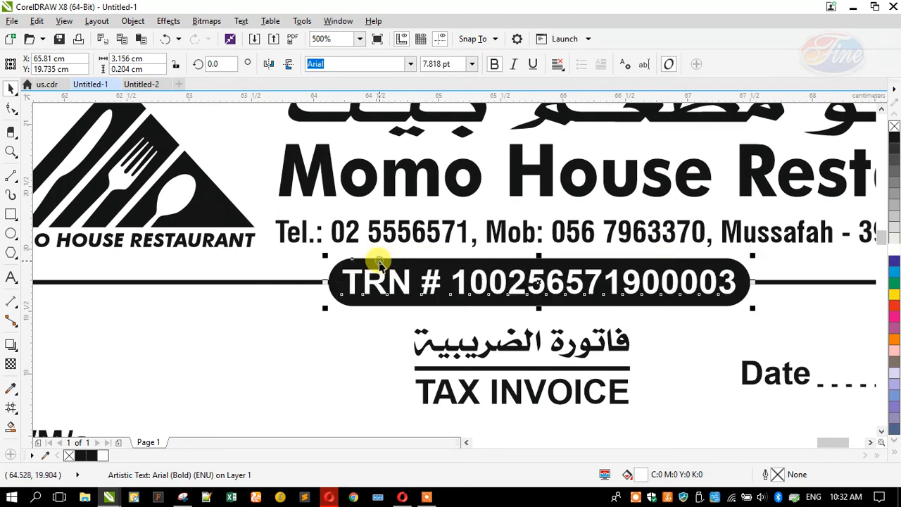
shift+click(379, 260)
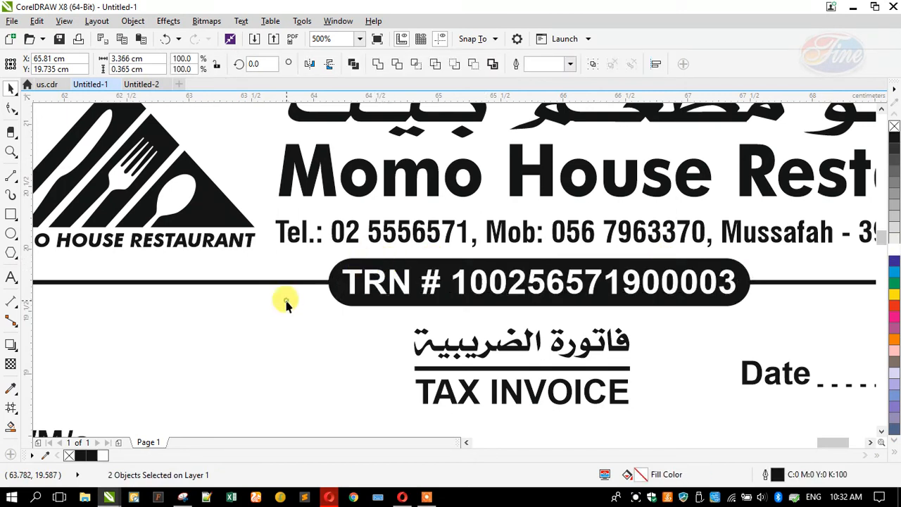
click(401, 233)
scroll(401, 235, down, 5)
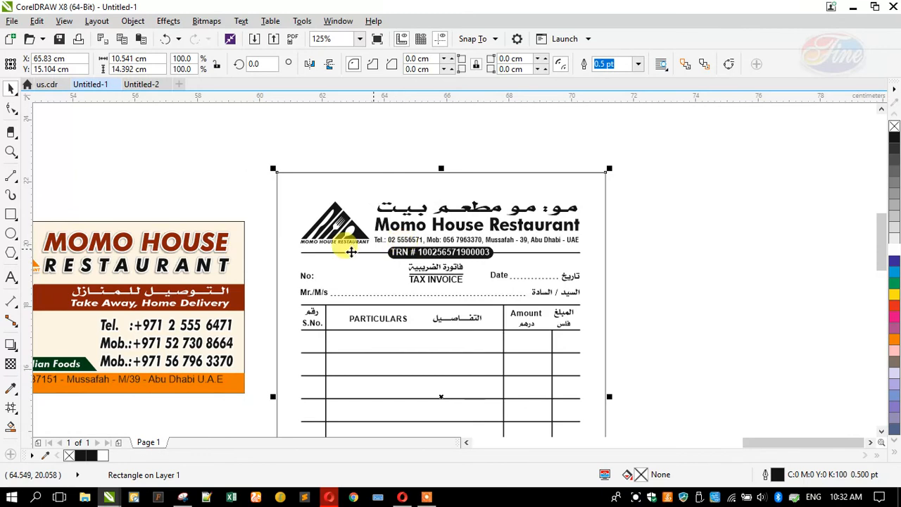
Delete the business card from beside the invoice
drag(75, 362, 42, 403)
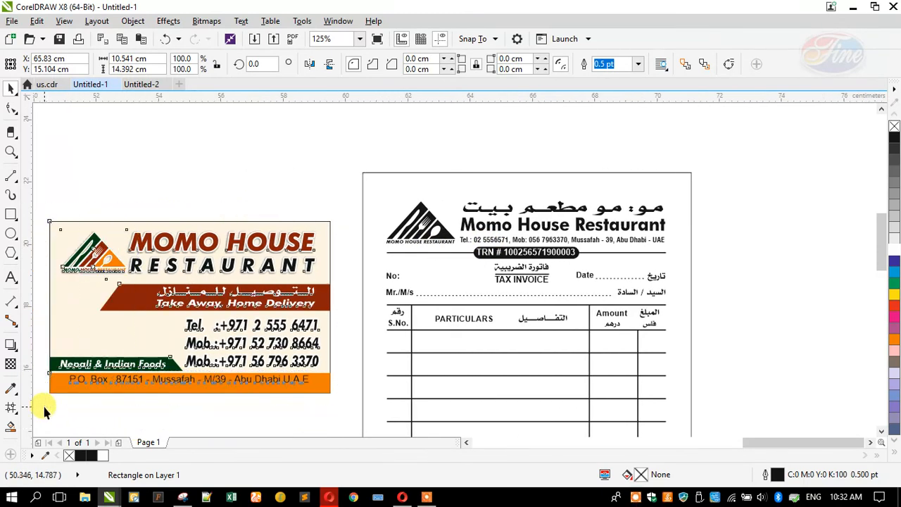
key(Delete)
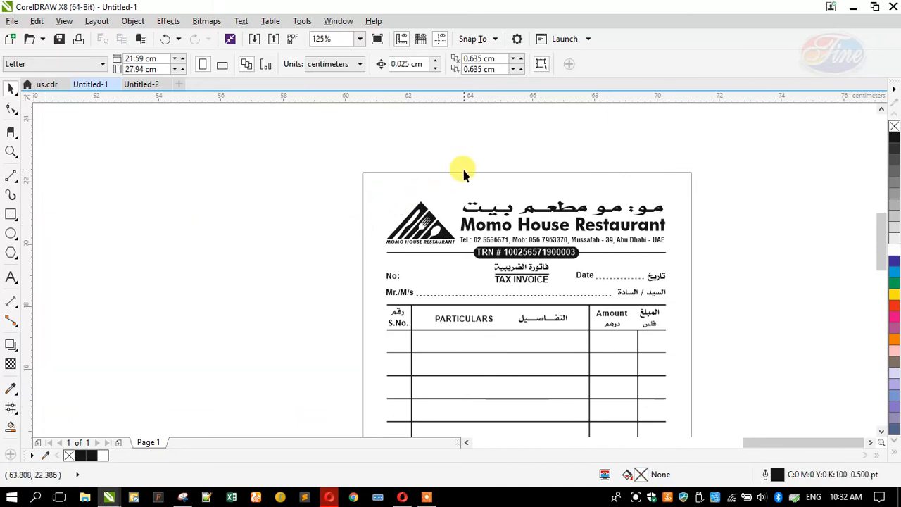
scroll(520, 254, up, 2)
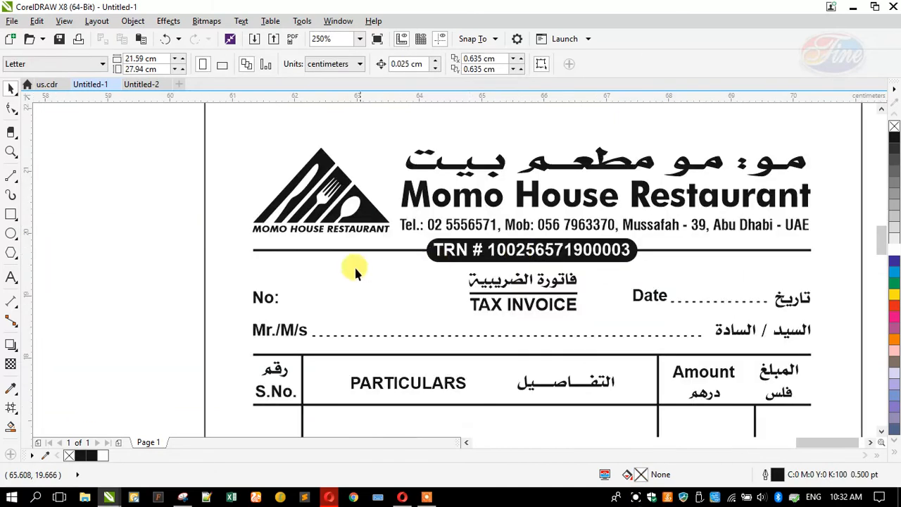
Enlarge the TRN pill and its text together to about 3.04 × 0.33 cm
drag(127, 221, 593, 258)
scroll(641, 271, up, 2)
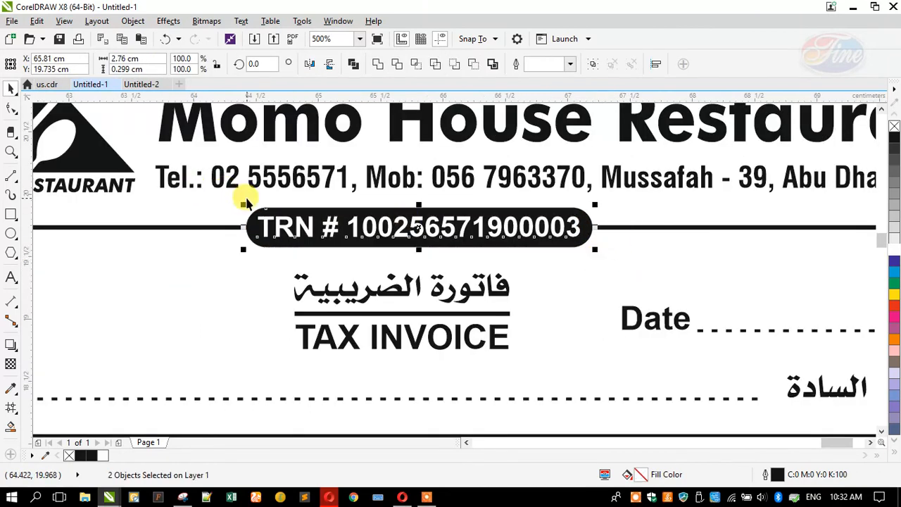
drag(240, 202, 221, 189)
scroll(498, 197, down, 3)
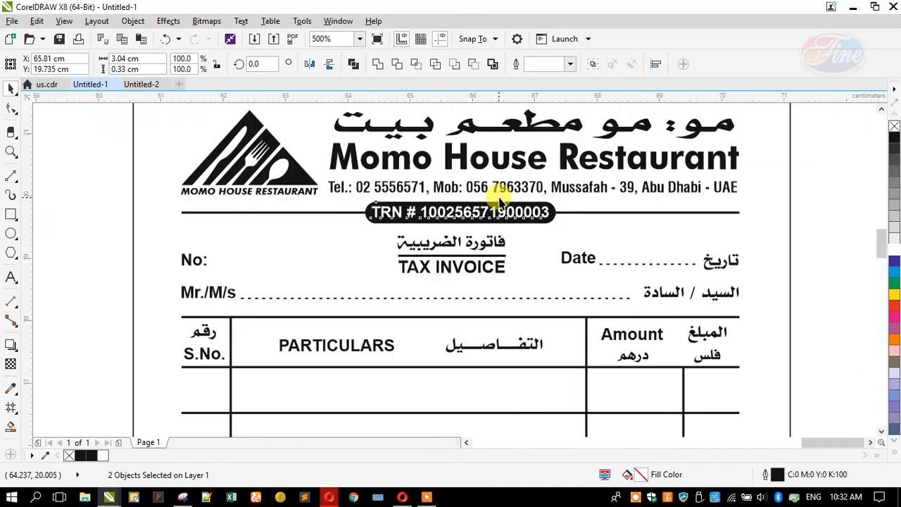
scroll(359, 221, down, 5)
click(388, 213)
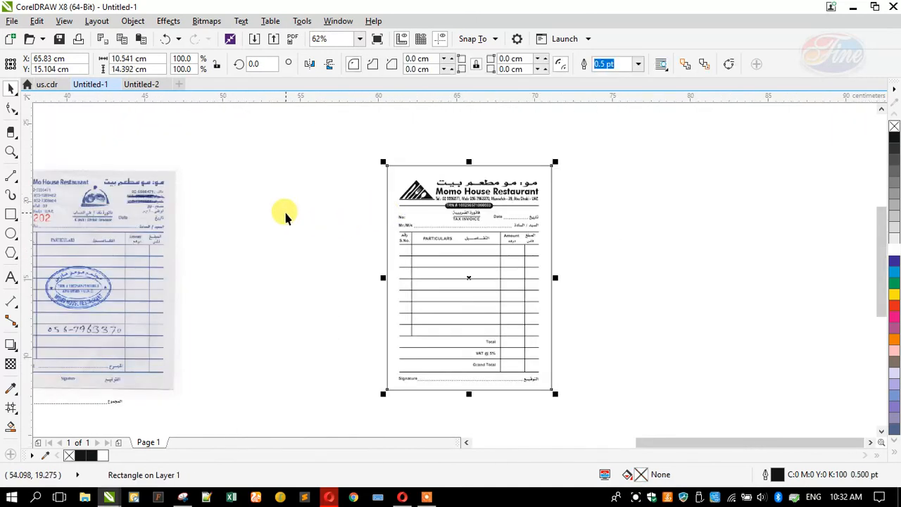
click(285, 212)
scroll(536, 214, down, 1)
scroll(322, 230, up, 1)
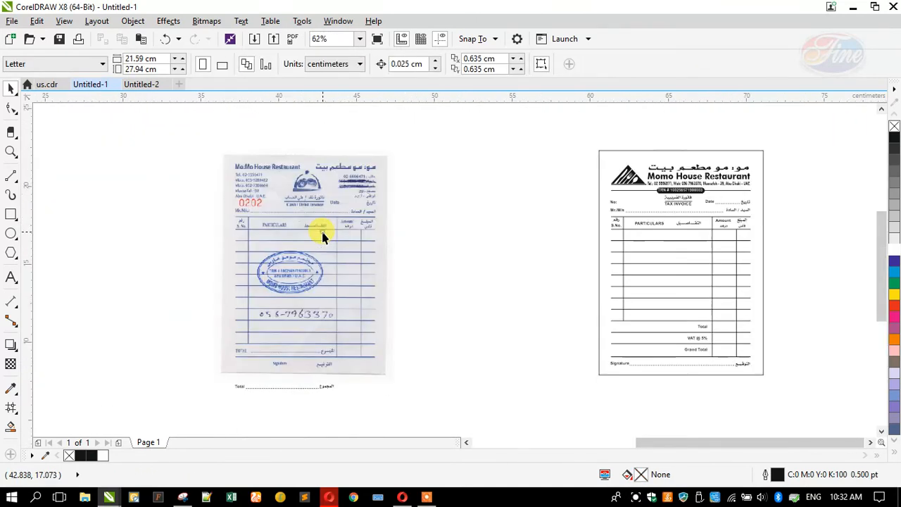
Unlock the scanned invoice image and delete it
right_click(322, 231)
click(349, 263)
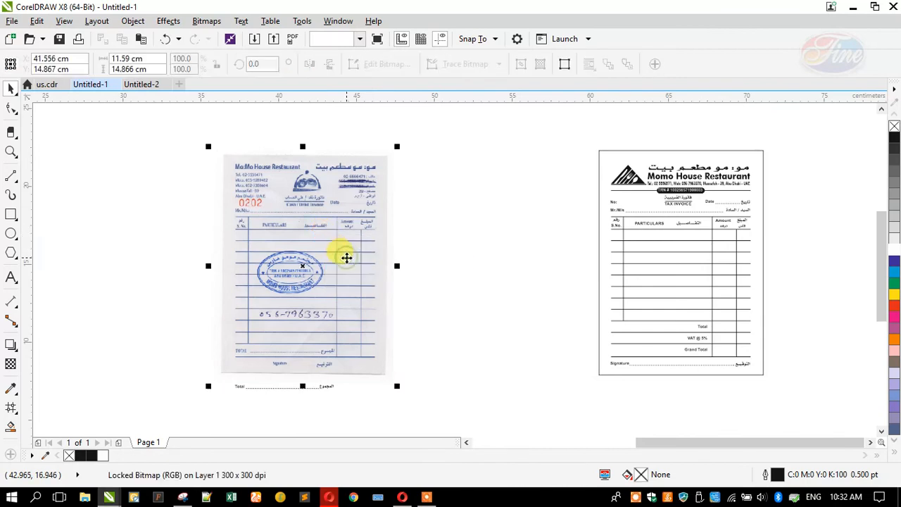
key(Delete)
drag(162, 308, 394, 384)
click(389, 350)
Select all the invoice objects and zoom to fit them to review the finished vector invoice
drag(556, 392, 748, 144)
key(shift+F2)
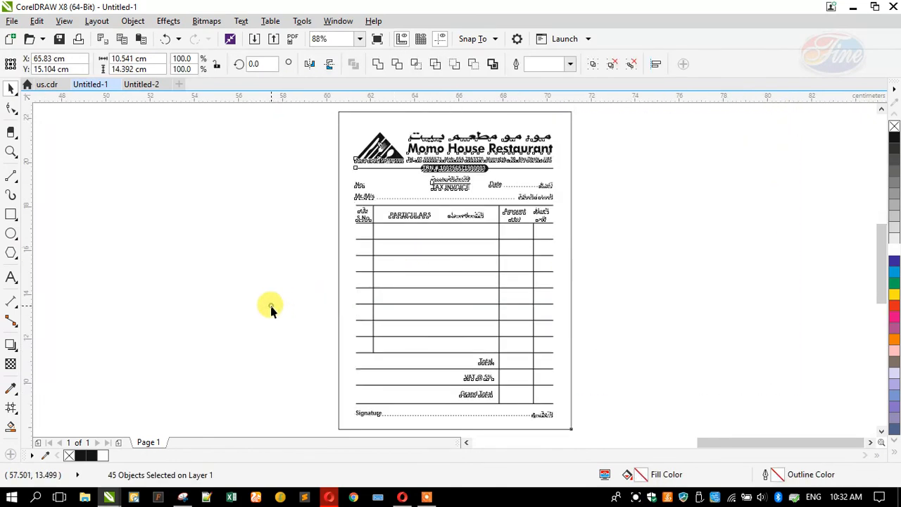
click(319, 346)
scroll(456, 399, up, 2)
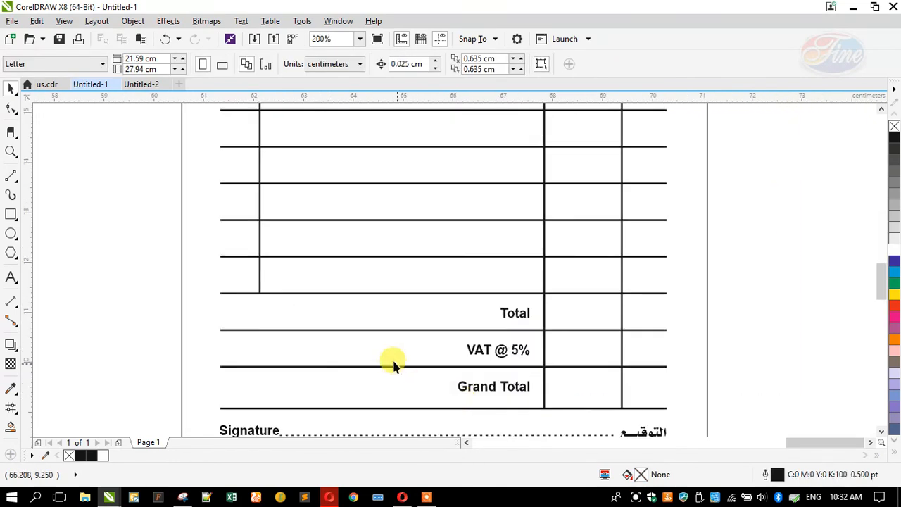
scroll(407, 384, down, 2)
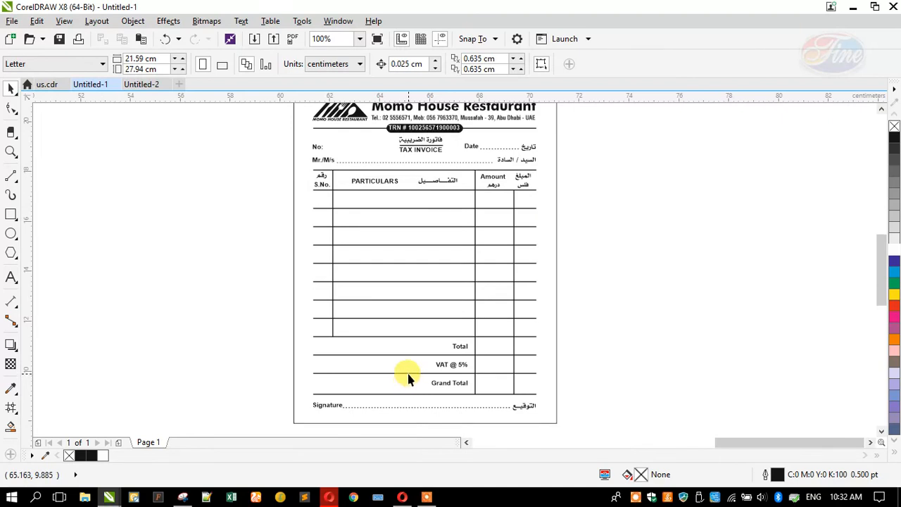
scroll(407, 377, down, 2)
scroll(384, 250, up, 4)
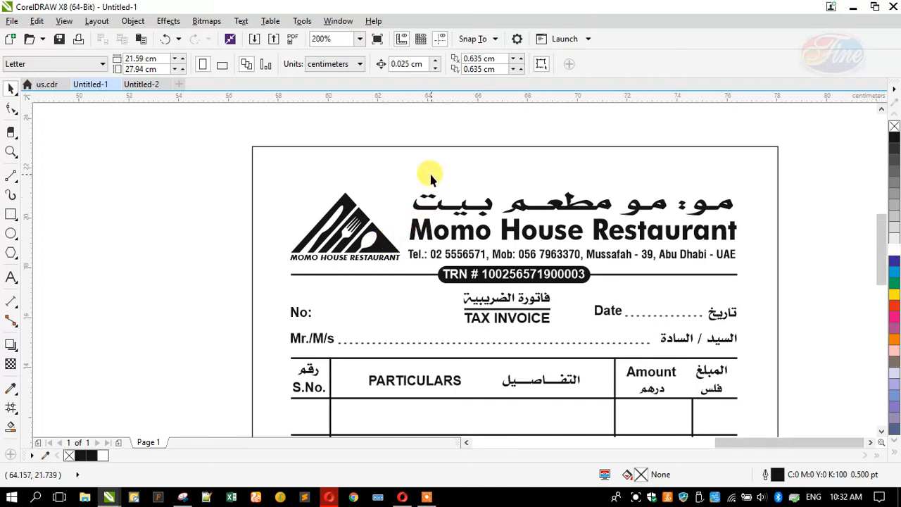
scroll(422, 176, down, 3)
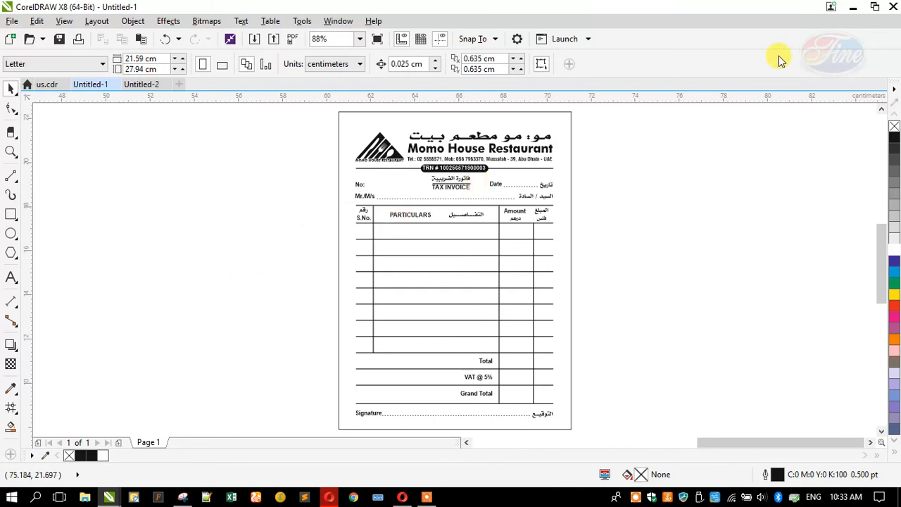
Minimise CorelDRAW and refresh the Windows desktop twice
click(849, 11)
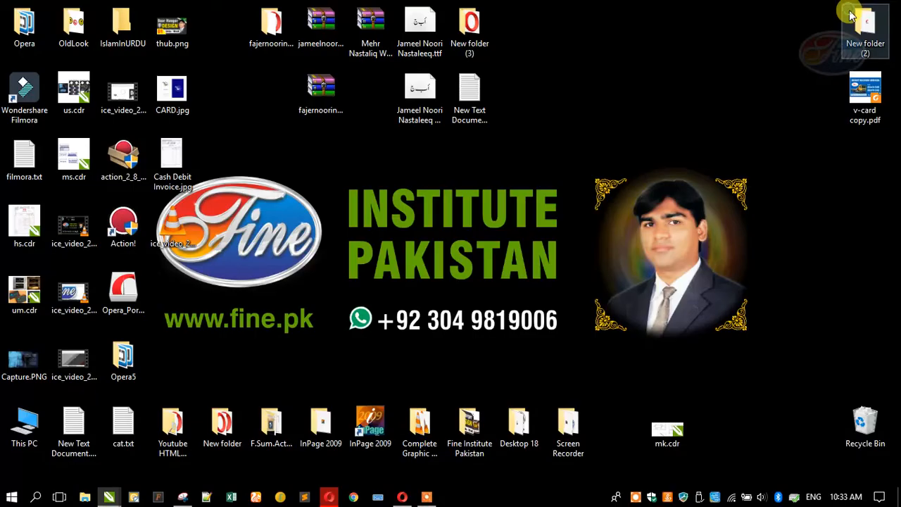
right_click(473, 177)
click(504, 218)
right_click(436, 197)
click(461, 233)
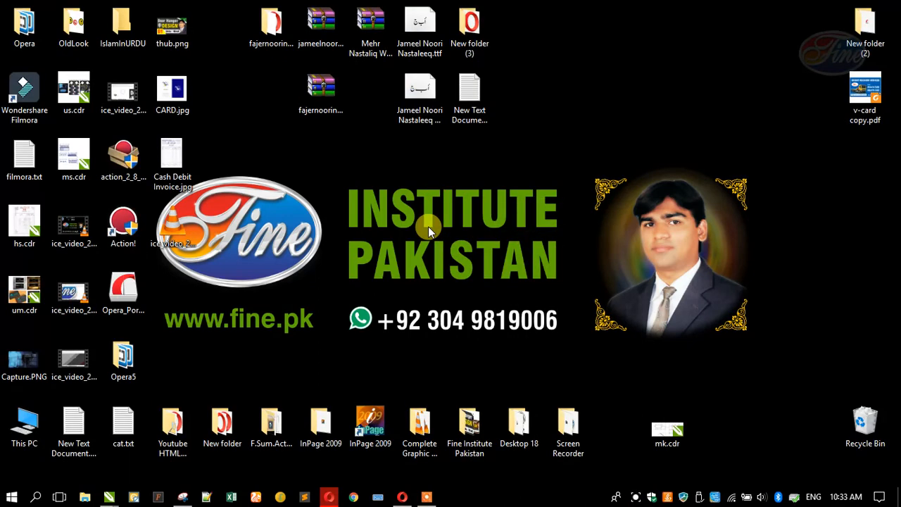